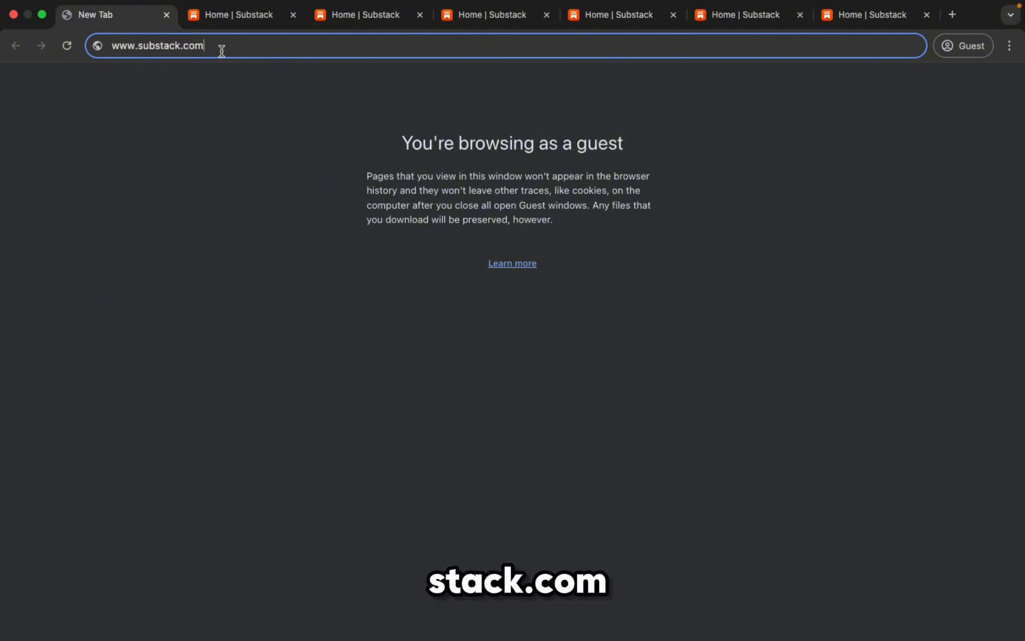
Step: Switch to the second Substack tab and review the six ticked creators, including The Substack Post
left_click(248, 16)
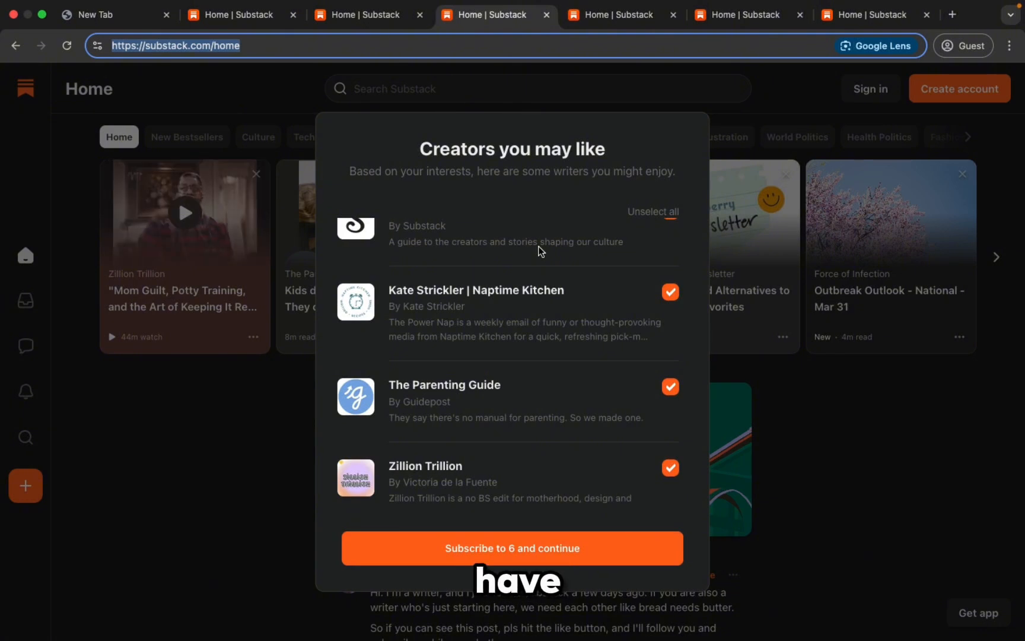
scroll(540, 250, "up", 1)
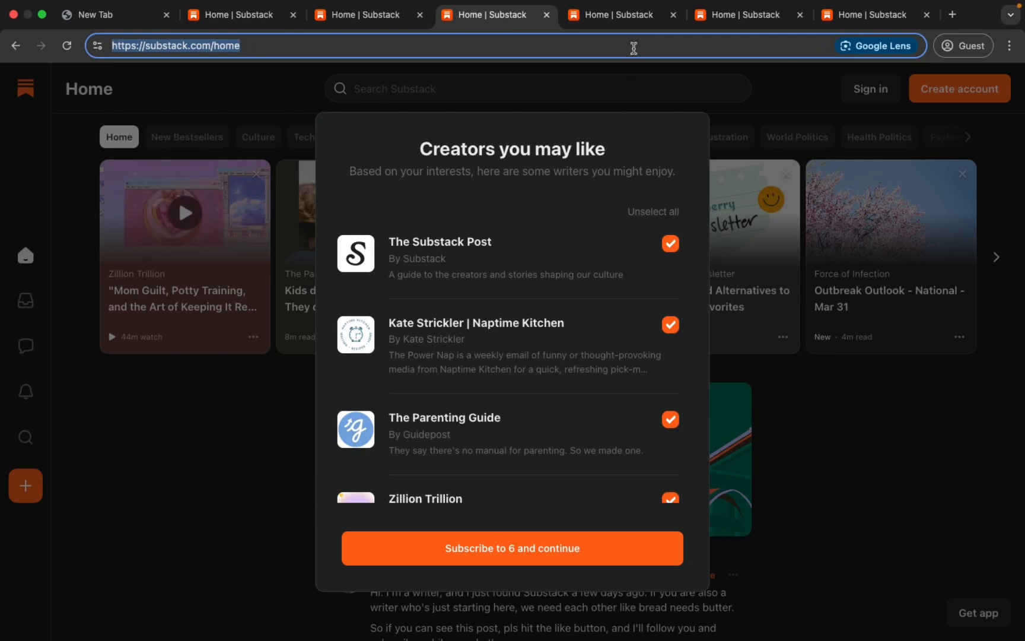
Step: Bring up the fifth Home tab's Sign up to subscribe dialog with email entered and terms checked
left_click(626, 18)
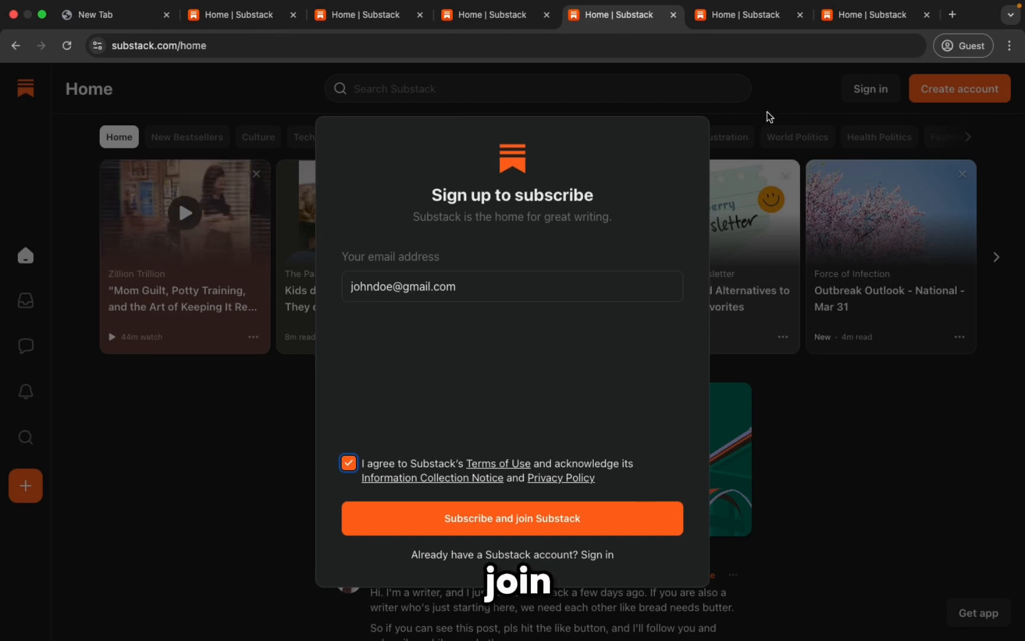
Step: Move past the Tell us about yourself step to the signed-in feed showing Mindful Mondays
left_click(756, 19)
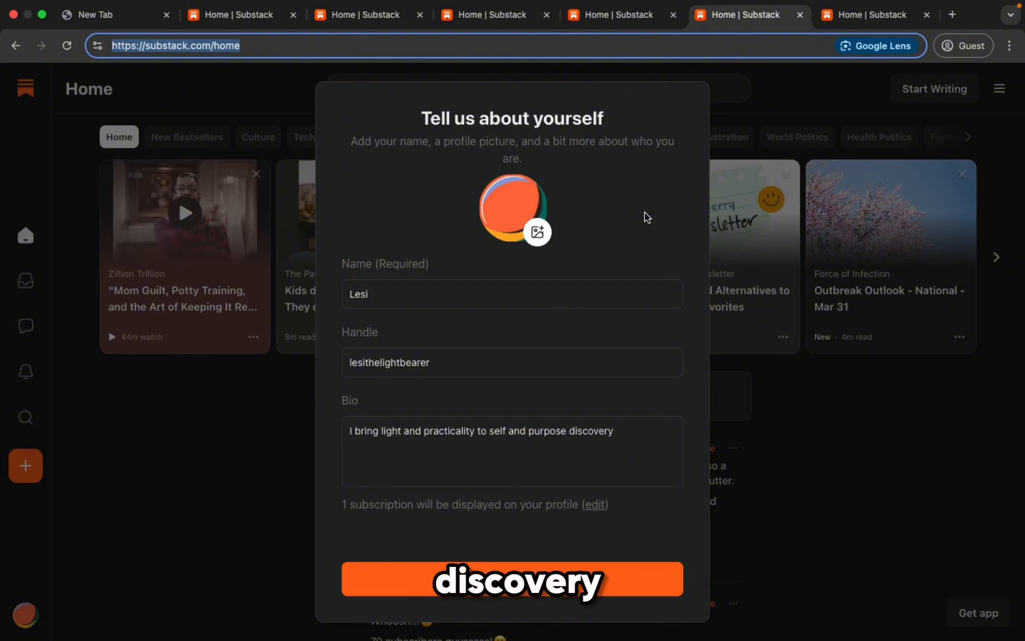
left_click(856, 16)
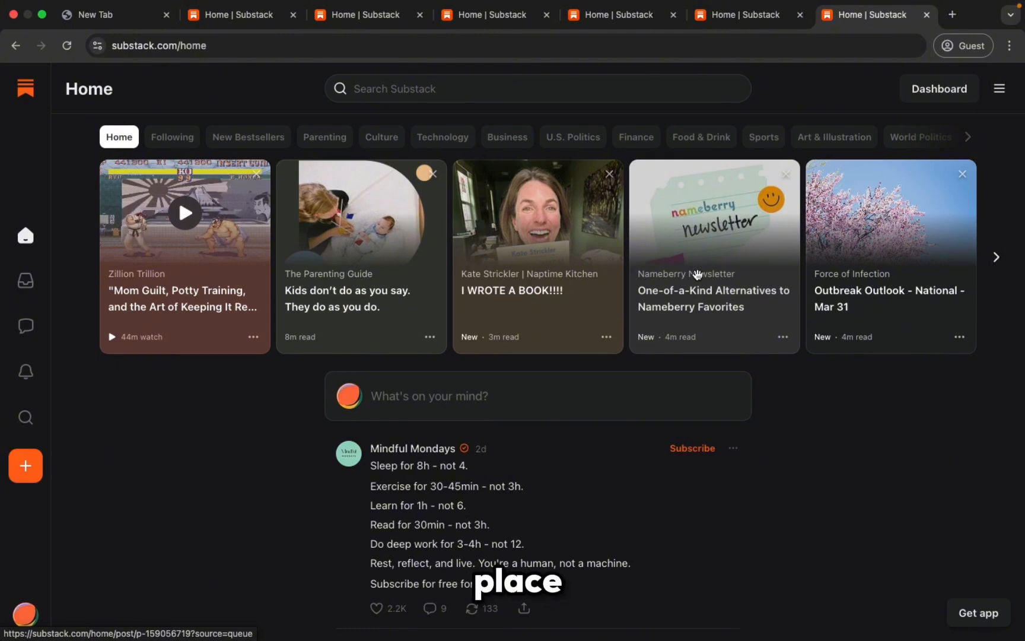
Step: Open the new publication's Dashboard and its Settings page, showing Basics with English language
left_click(947, 91)
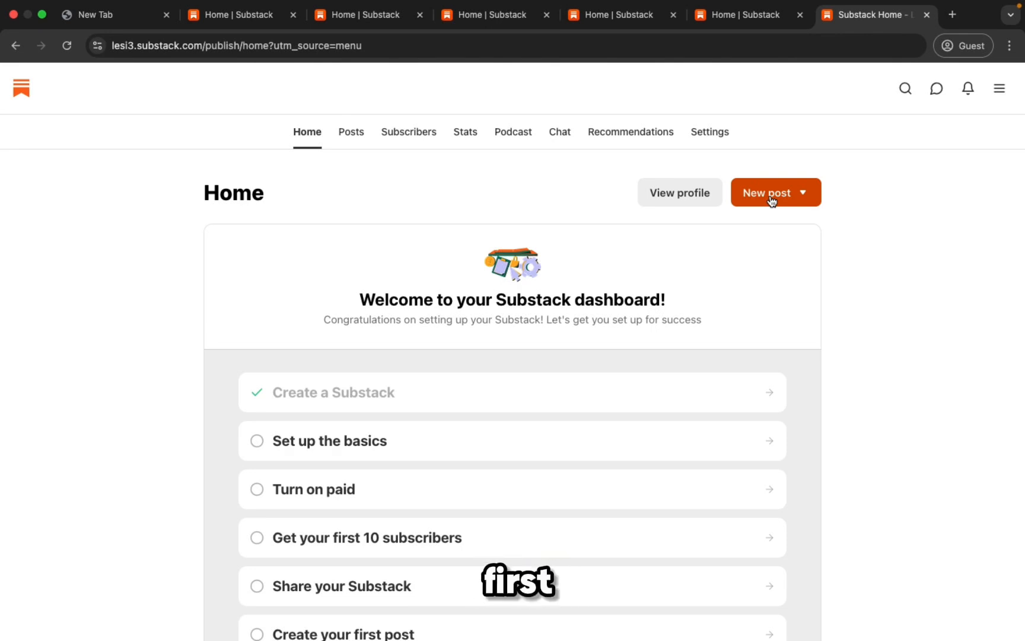
left_click(711, 134)
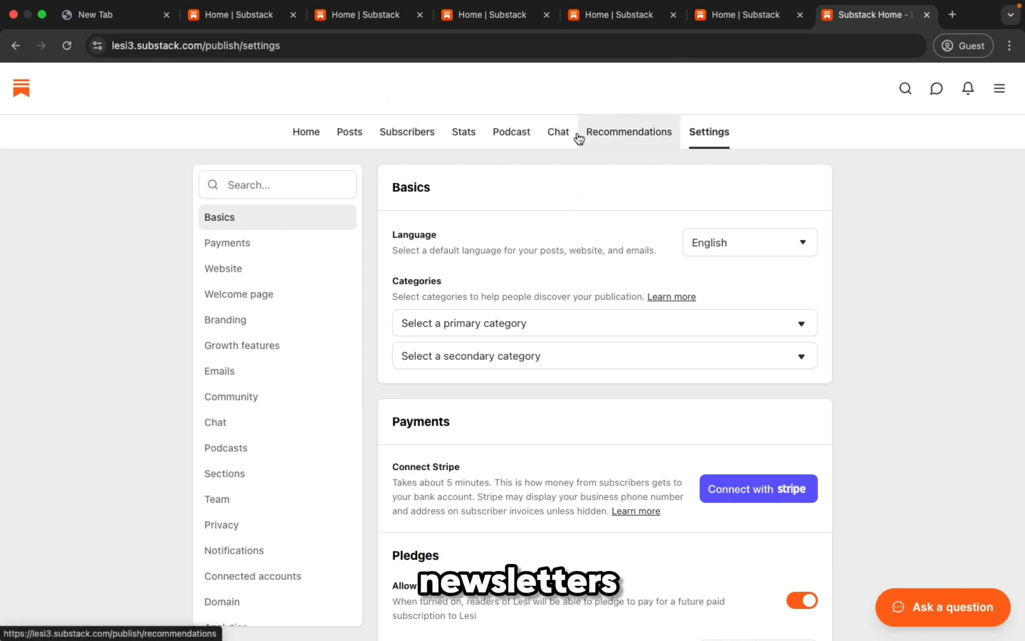
Step: Use Mission Control to move between the Substack windows toward the Raising Purpose-Driven Children dashboard
key("ctrl+Up")
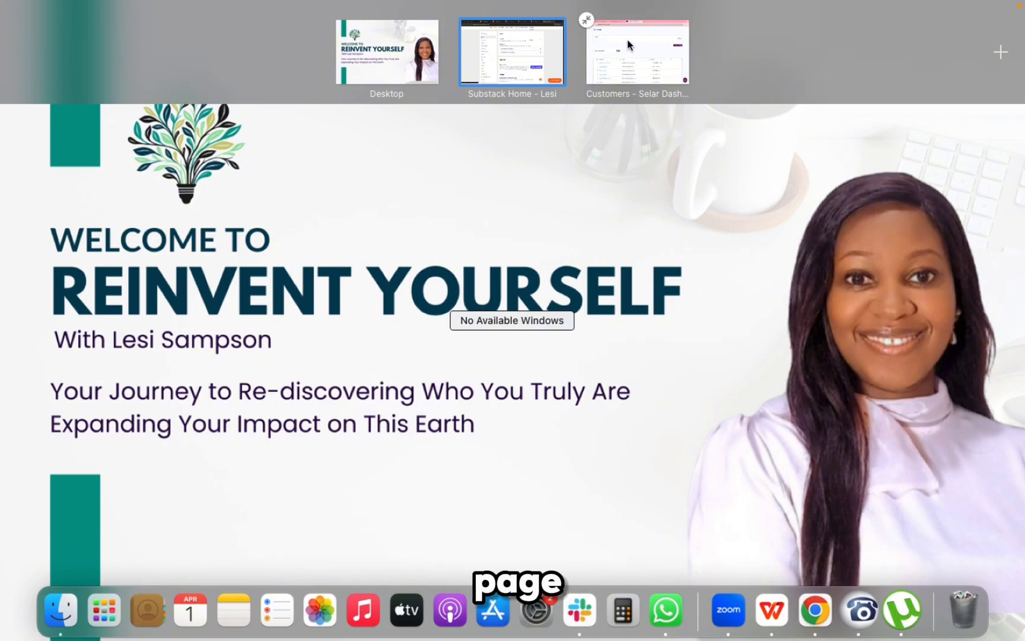
left_click(628, 45)
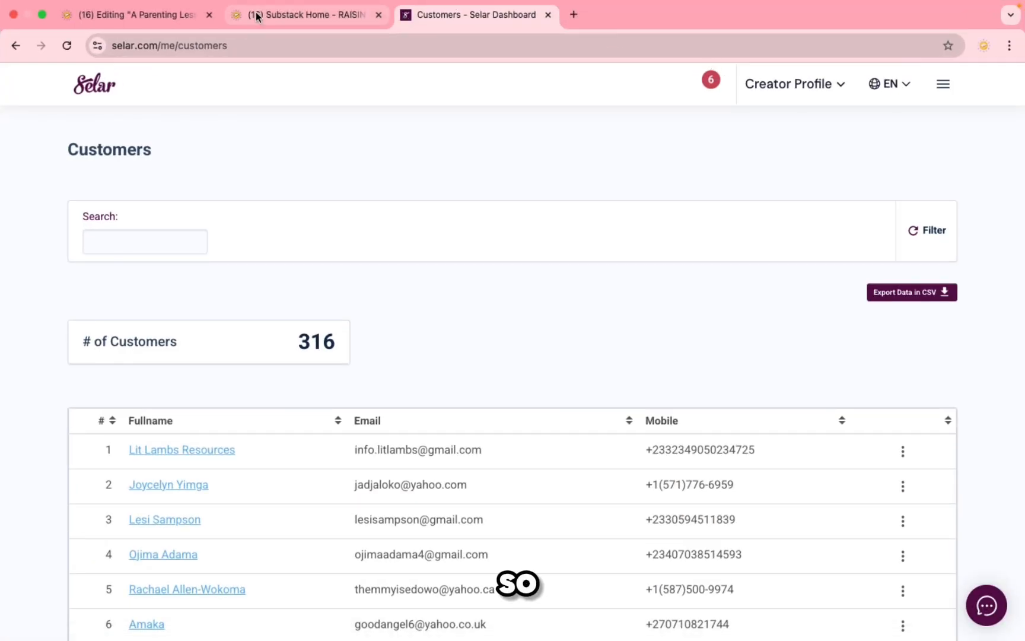
left_click(277, 18)
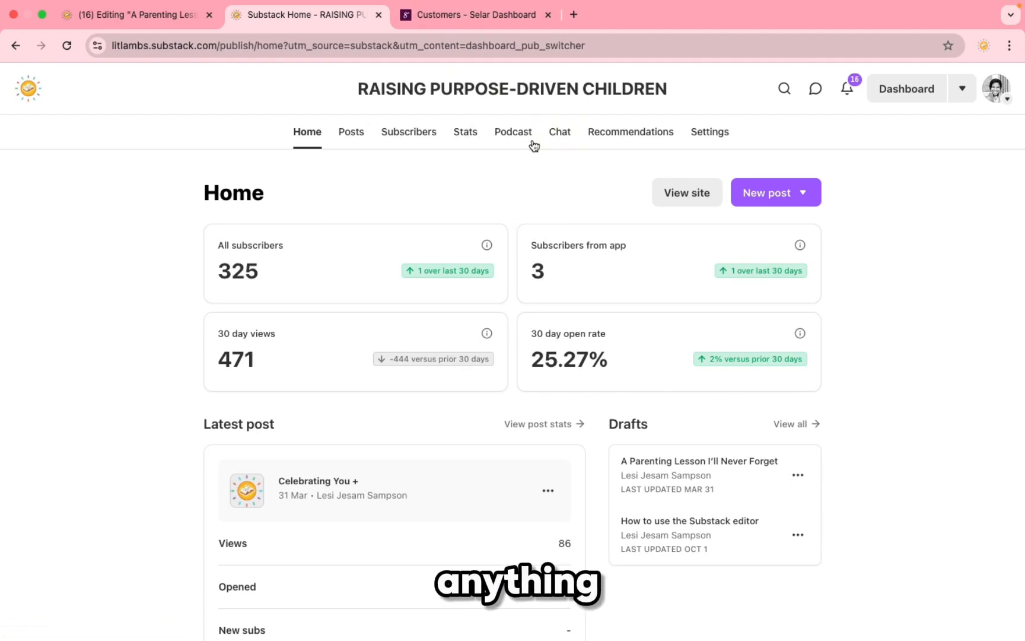
key("ctrl+Up")
left_click(507, 42)
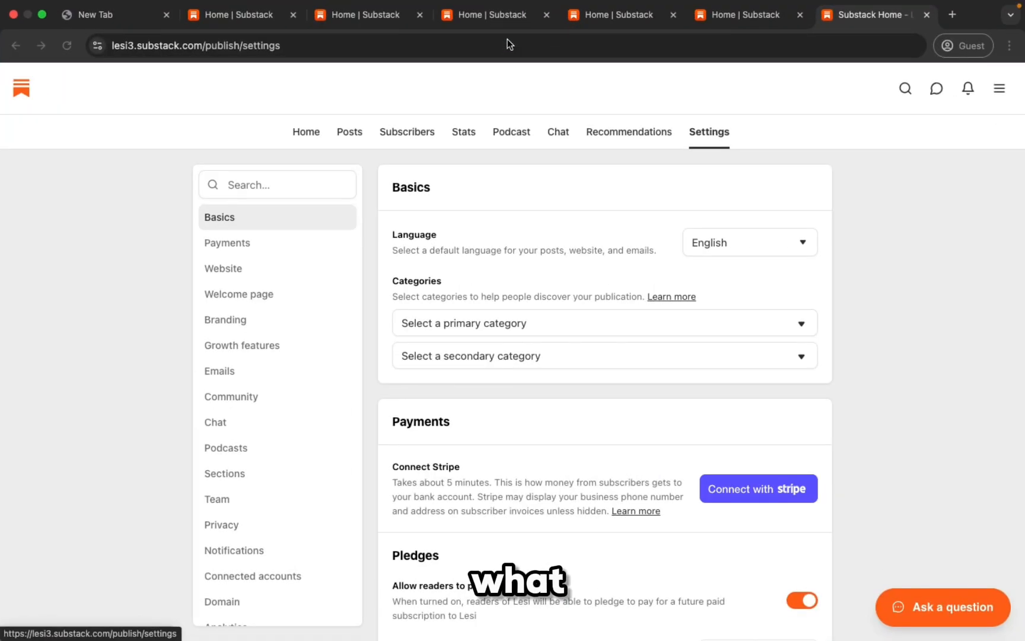
left_click(308, 135)
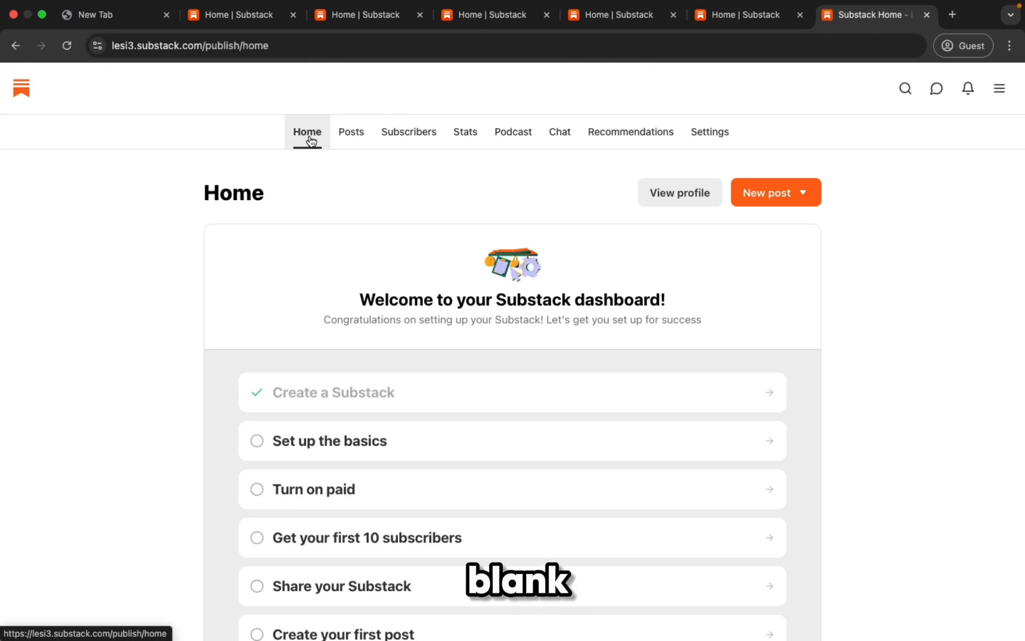
key("ctrl+Up")
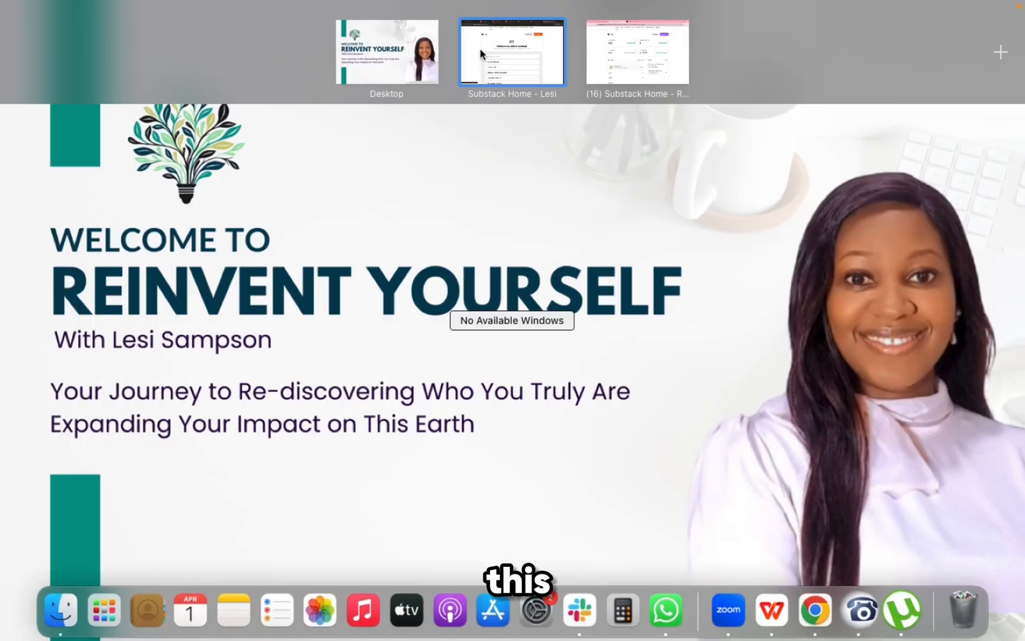
left_click(614, 66)
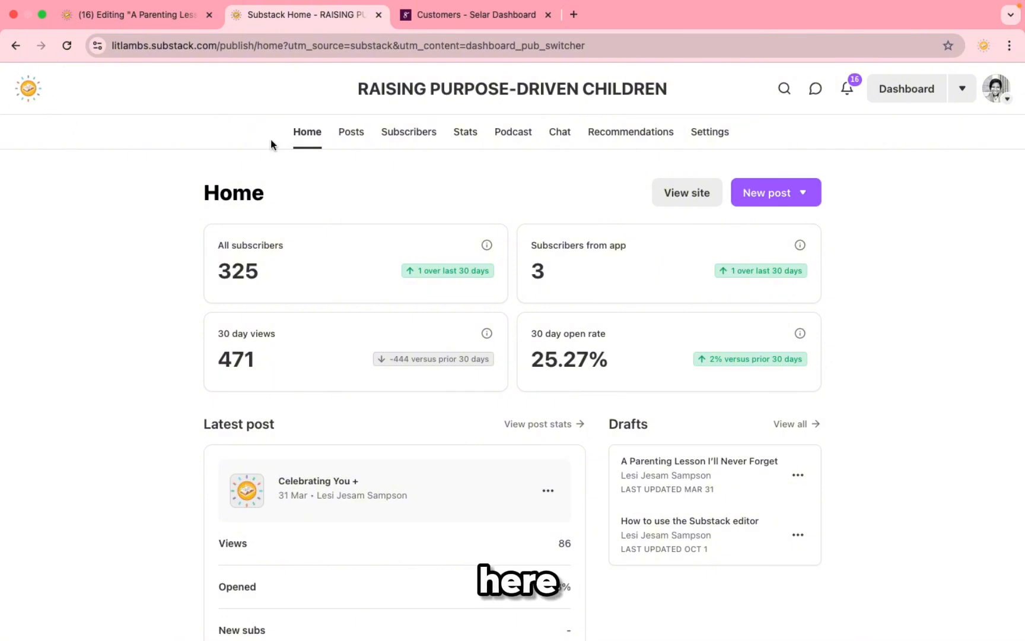
Step: Open Raising Purpose-Driven Children's Settings and scroll past Basics and Payments to Website
left_click(708, 133)
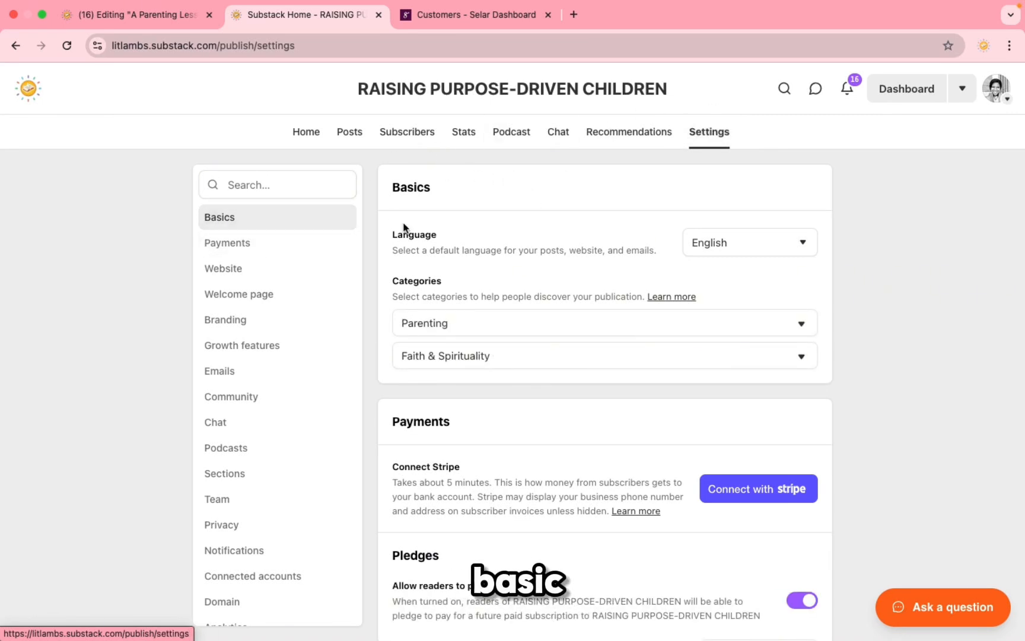
scroll(592, 266, "down", 1)
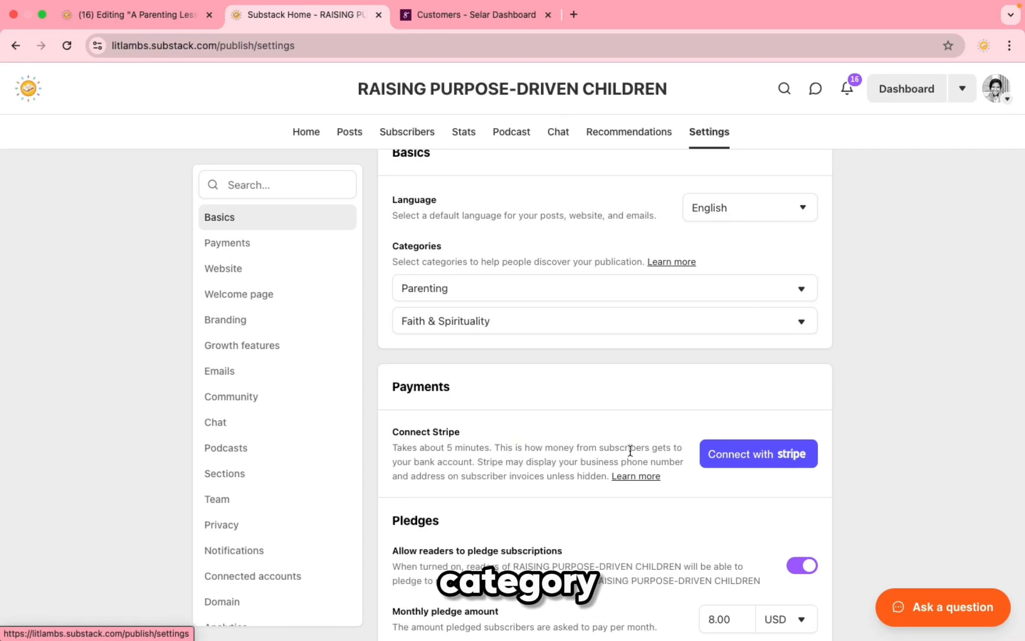
scroll(630, 451, "down", 5)
scroll(630, 451, "down", 5)
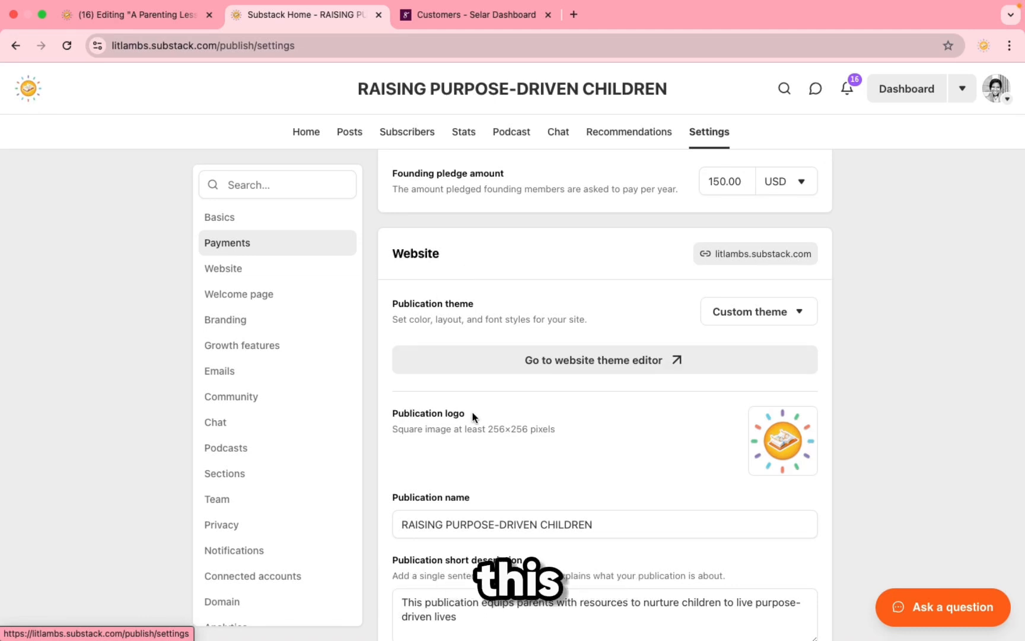
Step: Scroll through the Website, navigation and Welcome page options of Raising Purpose-Driven Children's settings
mouse_move(809, 413)
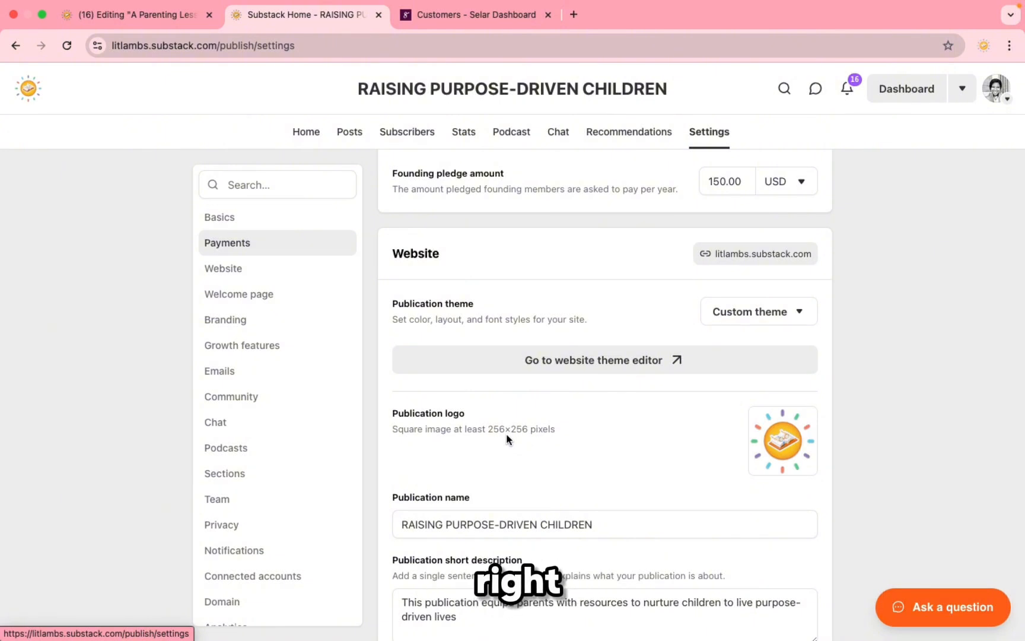
scroll(440, 501, "down", 2)
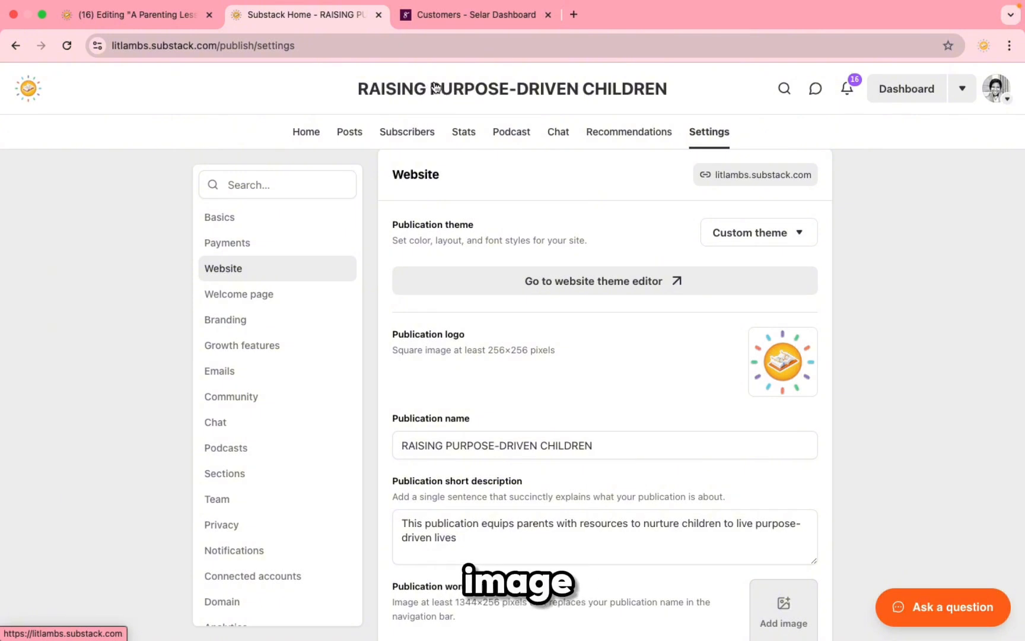
scroll(549, 411, "down", 3)
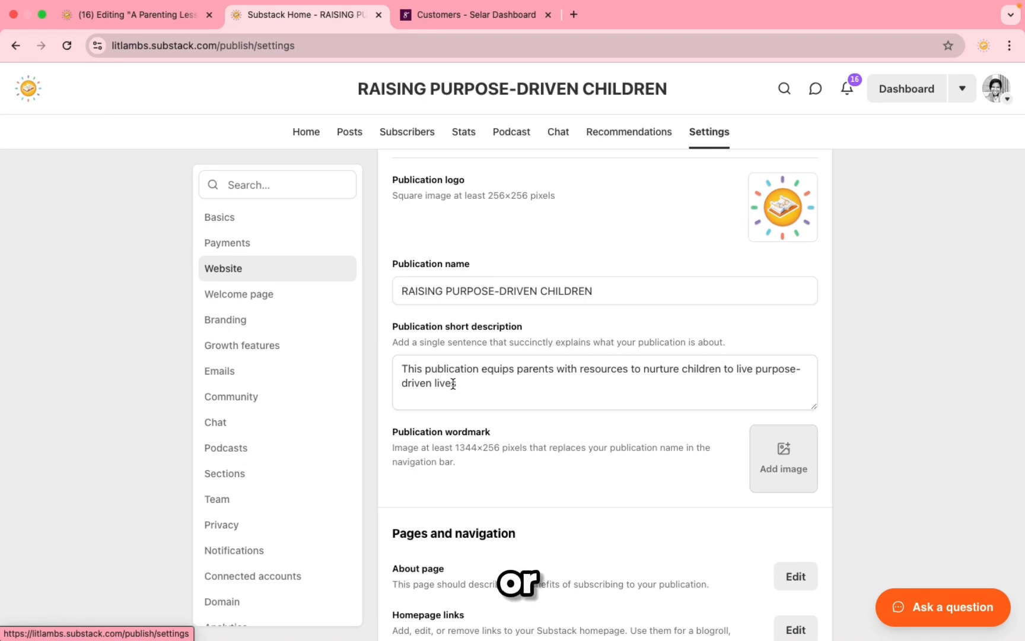
scroll(467, 473, "down", 5)
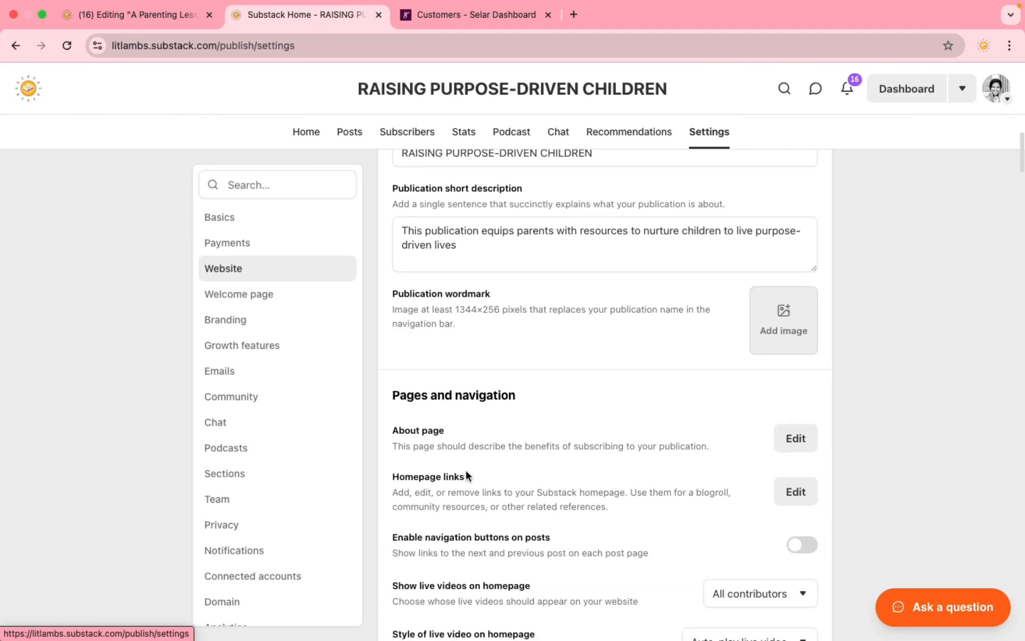
scroll(596, 448, "down", 2)
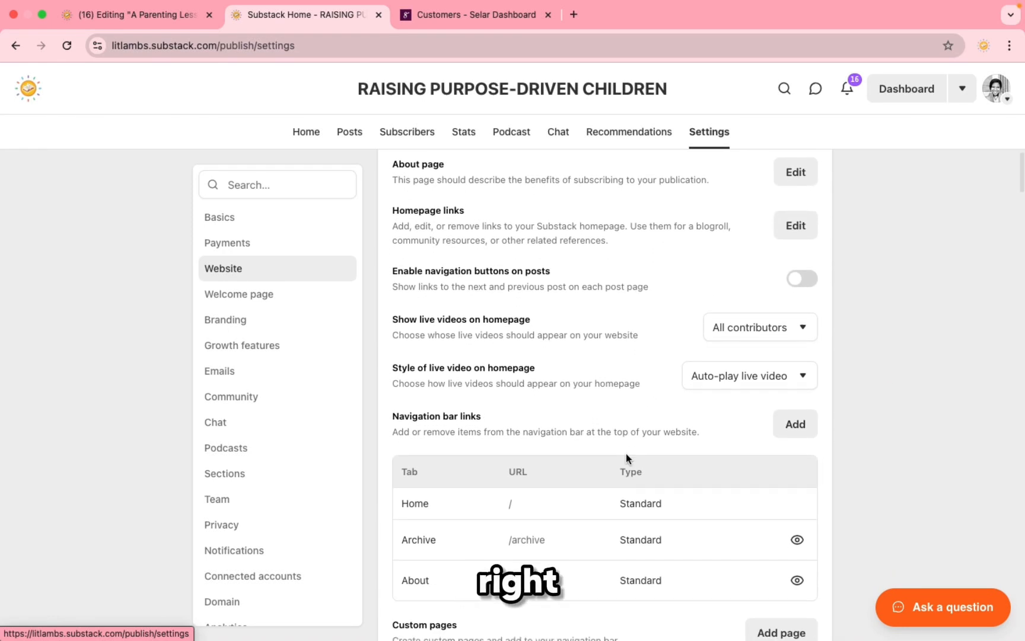
scroll(627, 458, "down", 3)
scroll(654, 456, "down", 3)
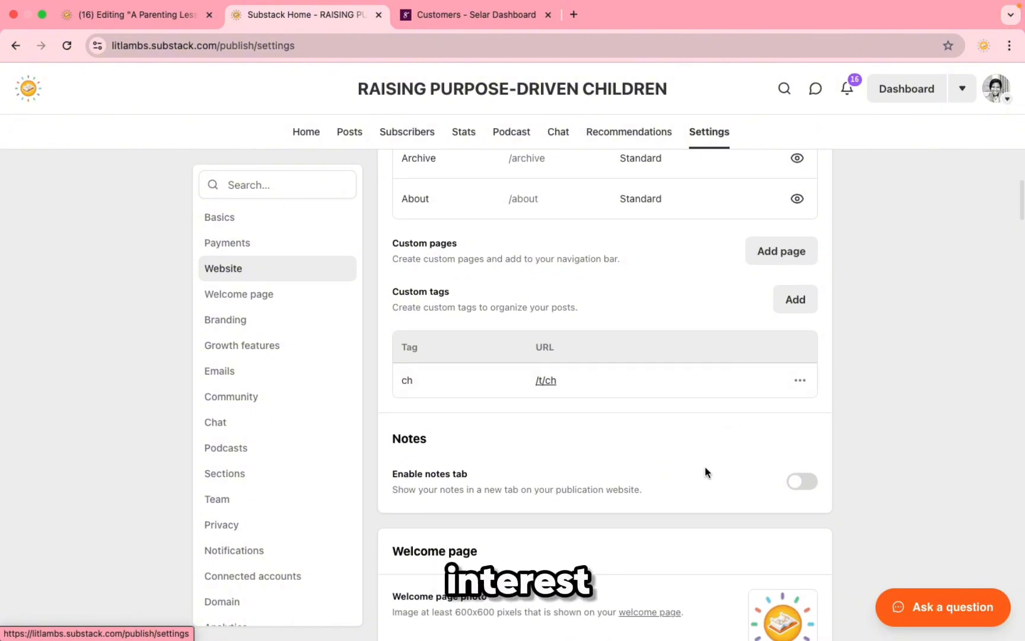
scroll(707, 471, "down", 2)
scroll(635, 413, "down", 2)
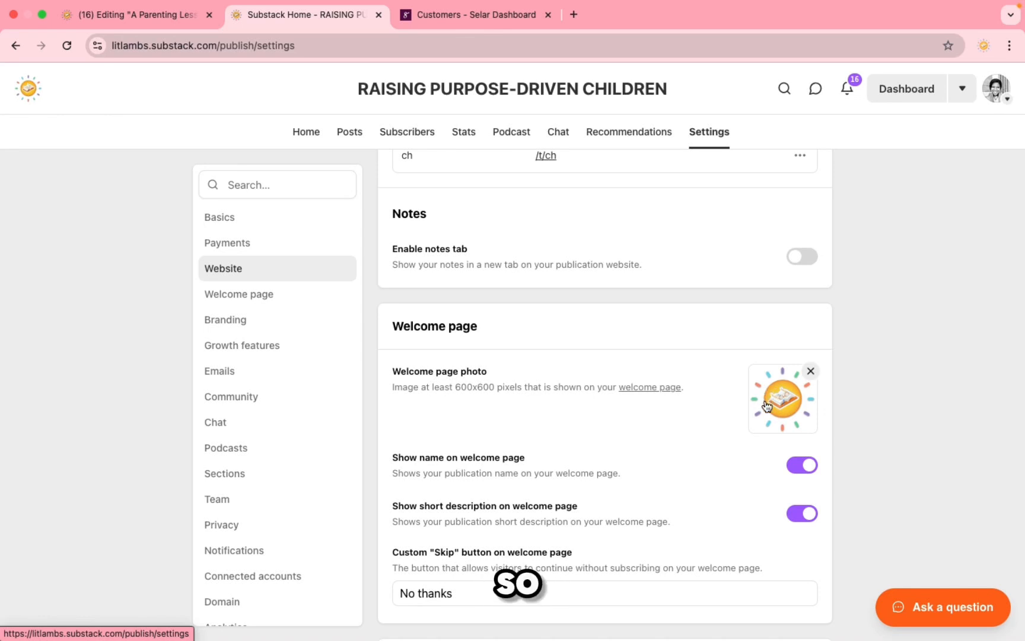
mouse_move(787, 430)
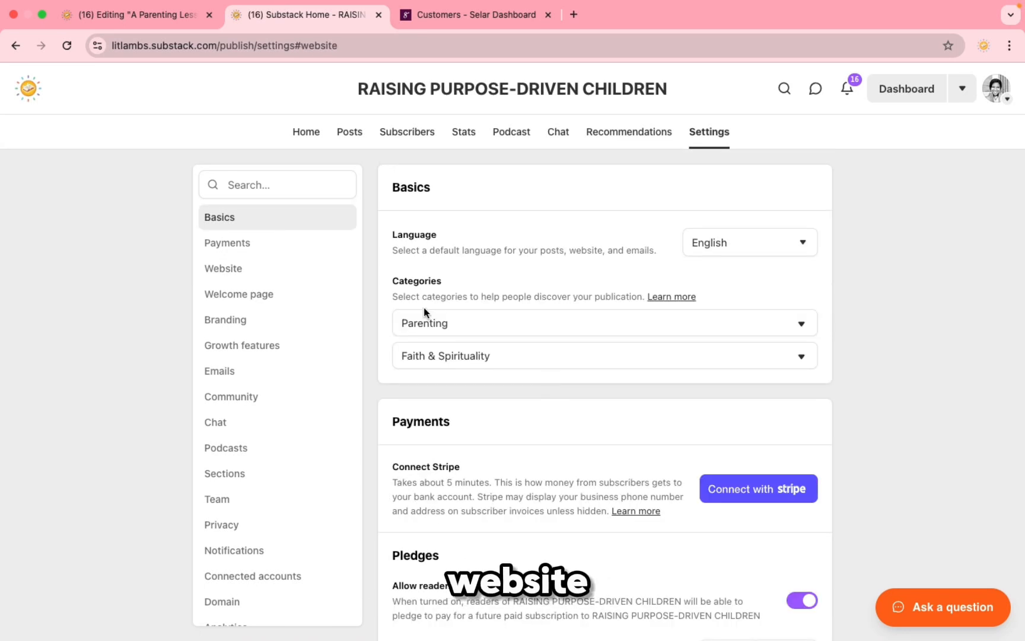
Step: Jump to the Website section and launch the theme editor for Raising Purpose-Driven Children
left_click(241, 272)
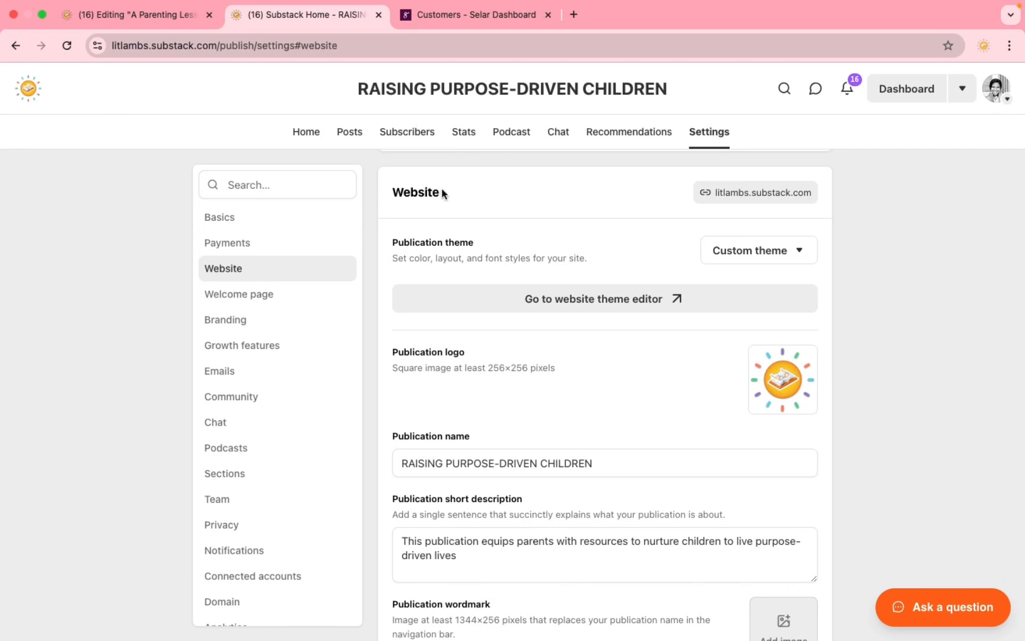
left_click(574, 303)
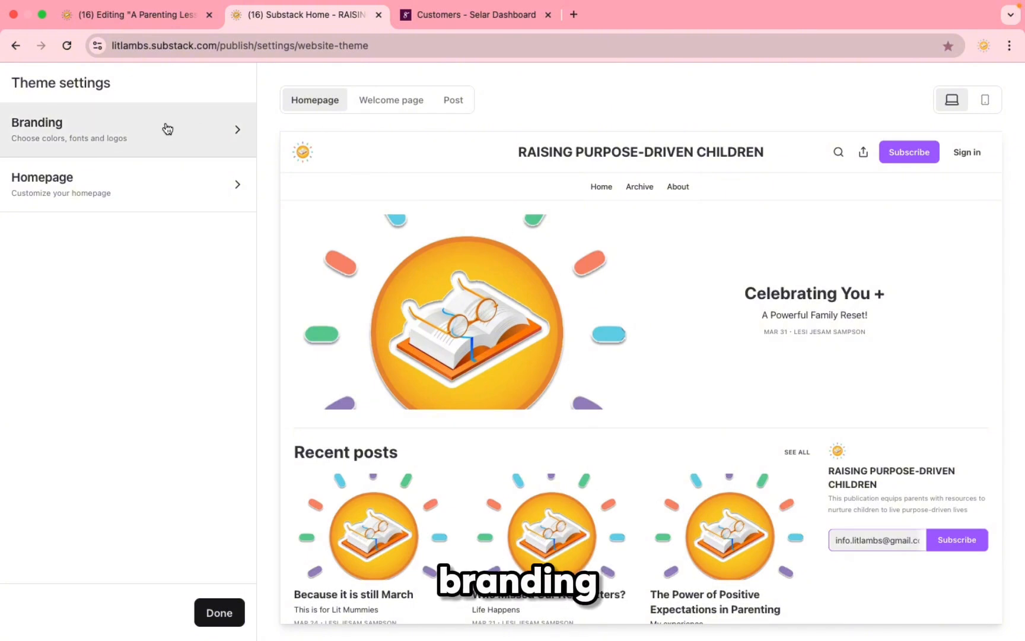
Step: Review Branding: #ffffff background, #a463ff accent, Sans fonts, and the Link style choices
left_click(200, 143)
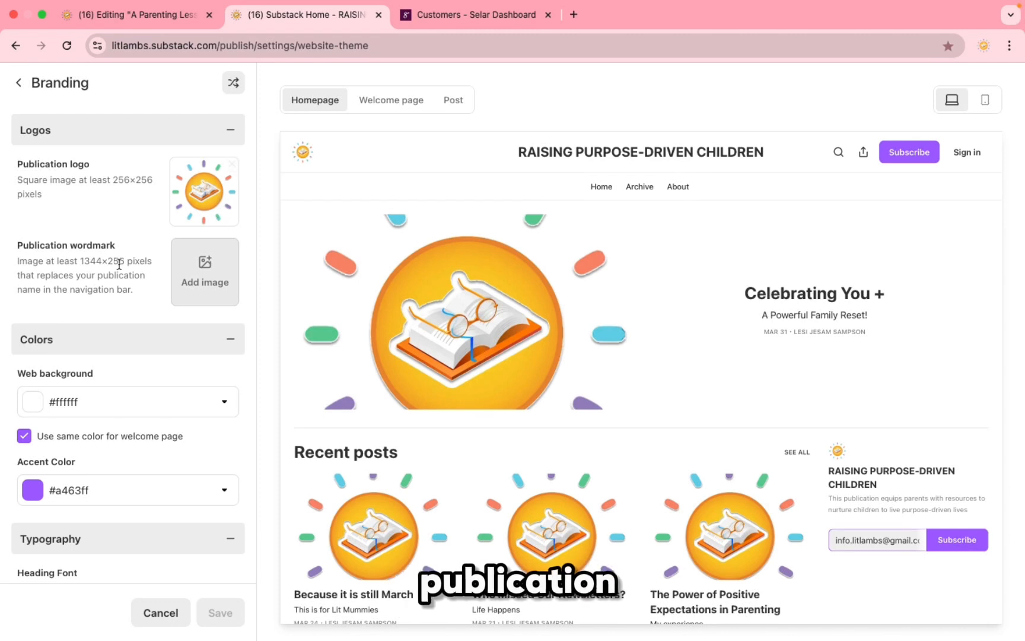
scroll(95, 237, "down", 3)
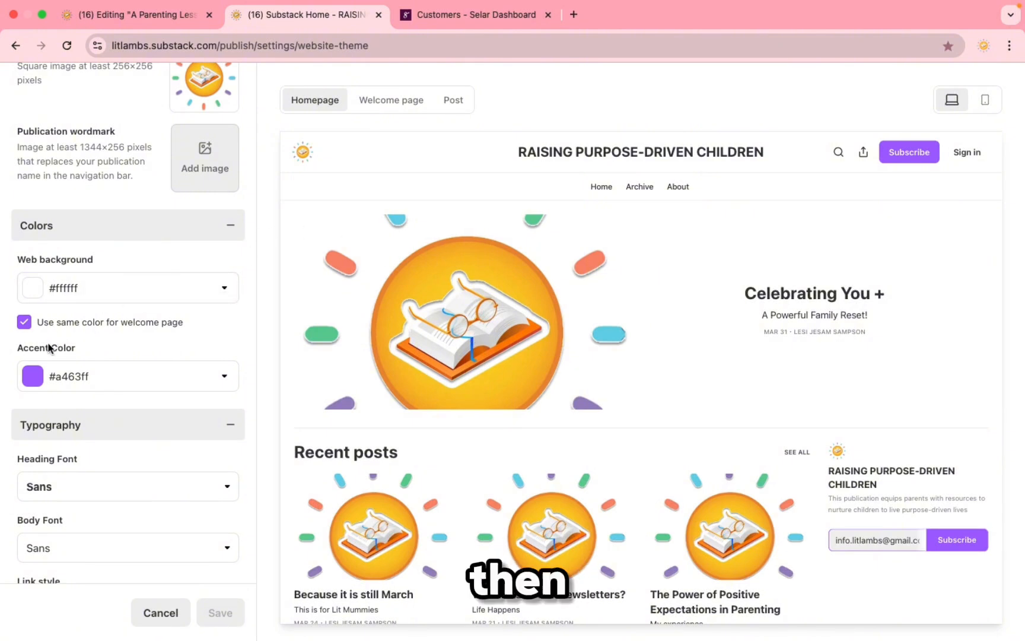
scroll(65, 364, "down", 2)
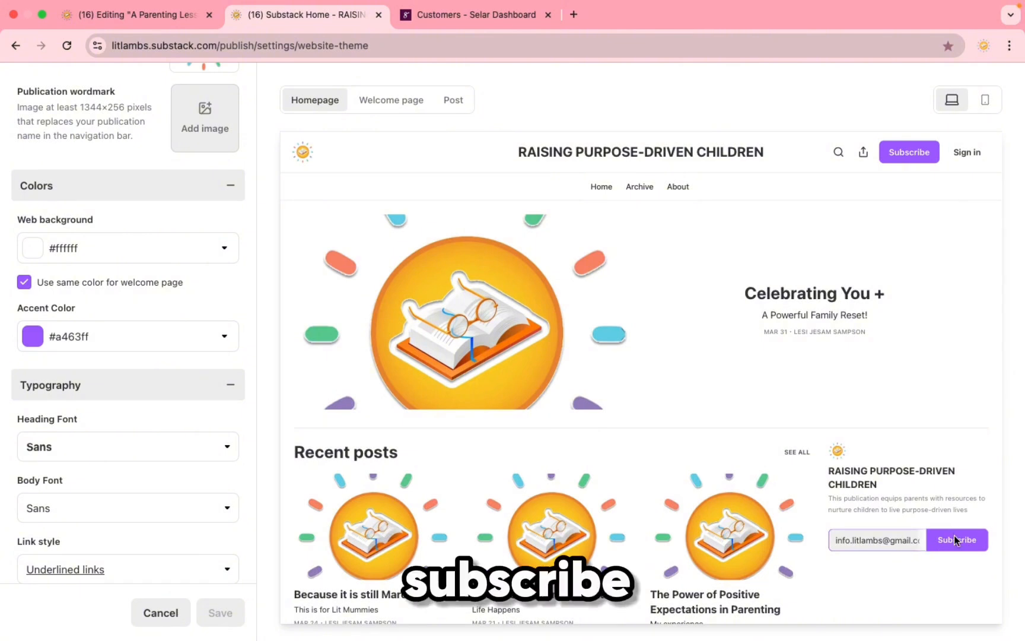
scroll(39, 420, "down", 2)
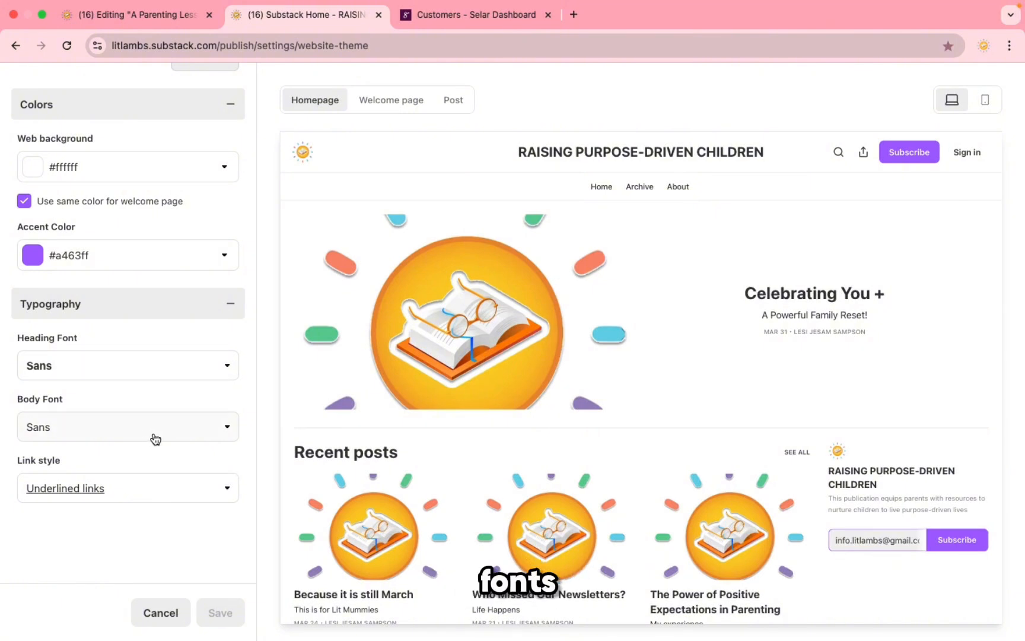
left_click(215, 497)
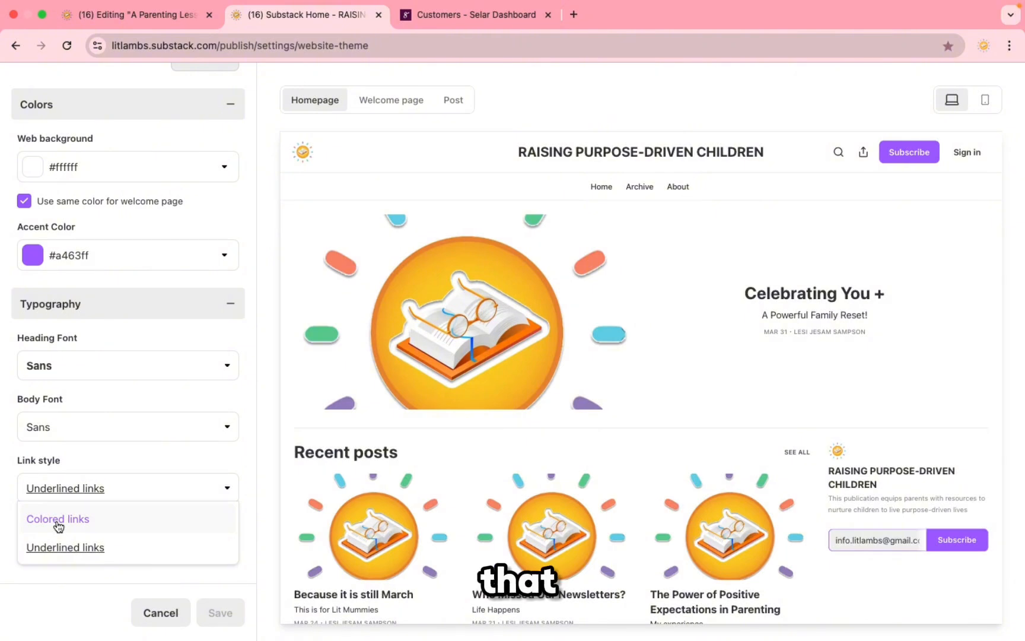
scroll(140, 297, "up", 5)
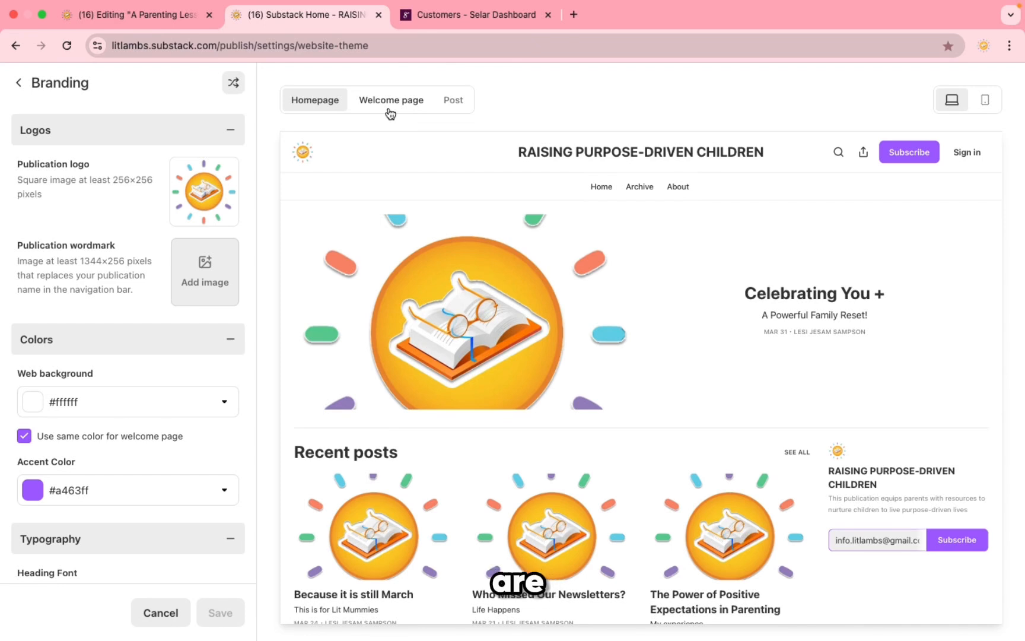
Step: Preview the theme on the Welcome page and a post, then go back to Website settings
left_click(389, 110)
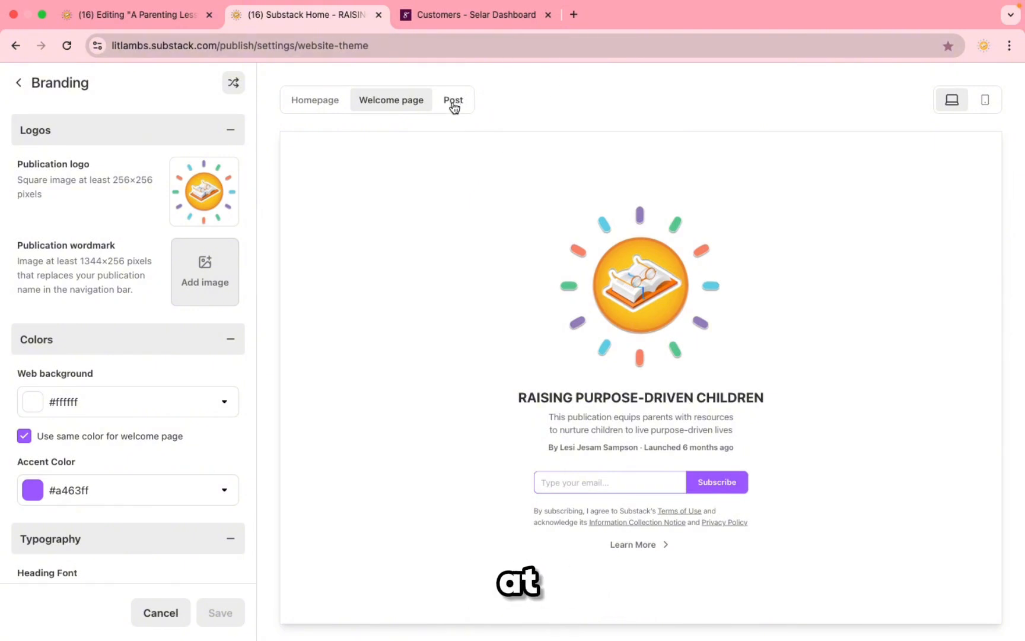
left_click(453, 102)
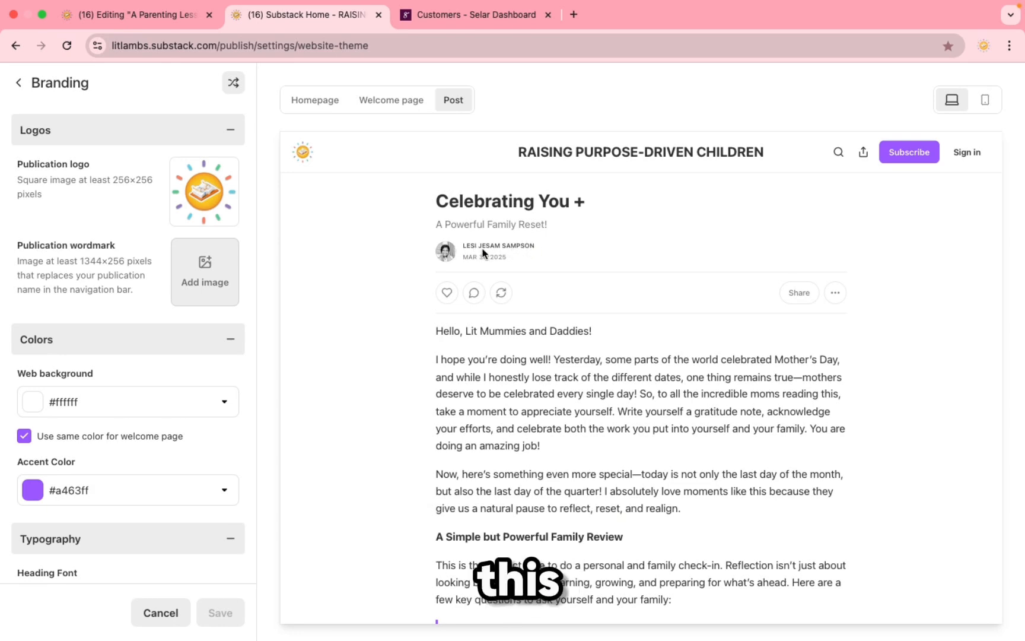
scroll(524, 373, "down", 6)
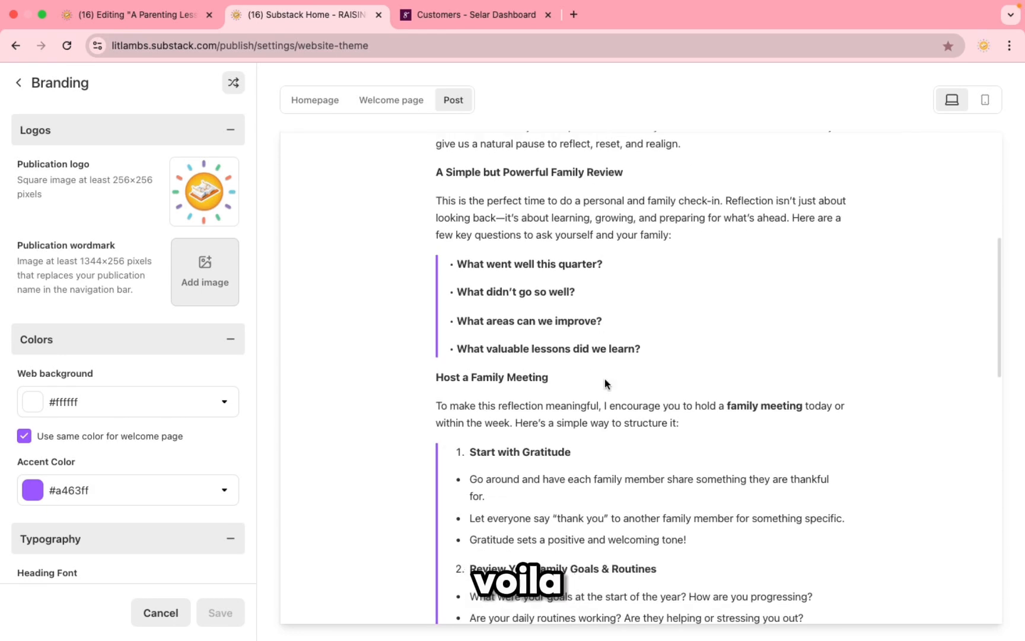
scroll(604, 379, "down", 14)
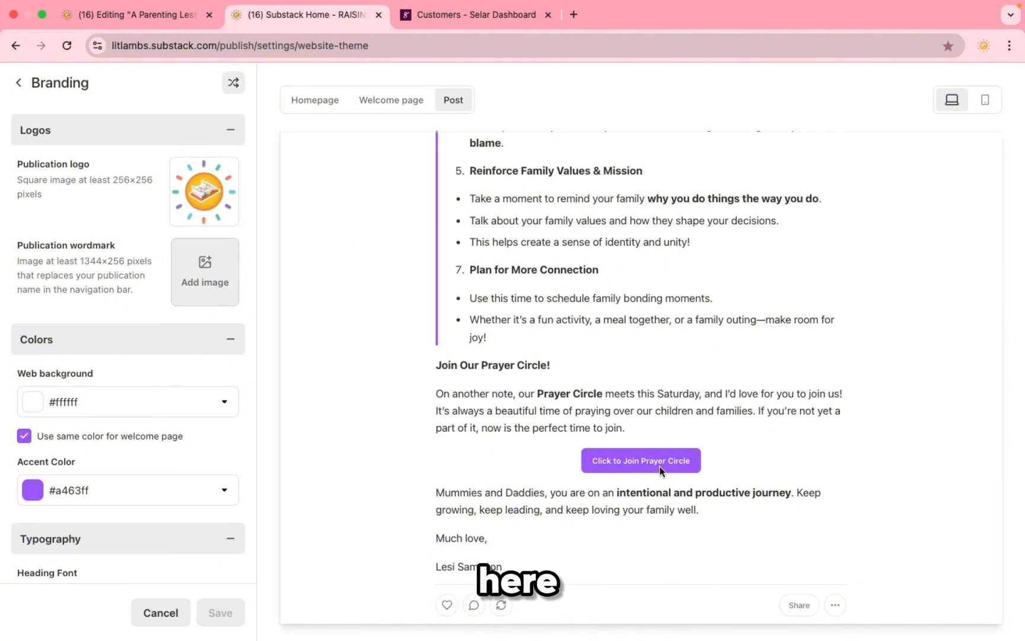
scroll(662, 380, "up", 10)
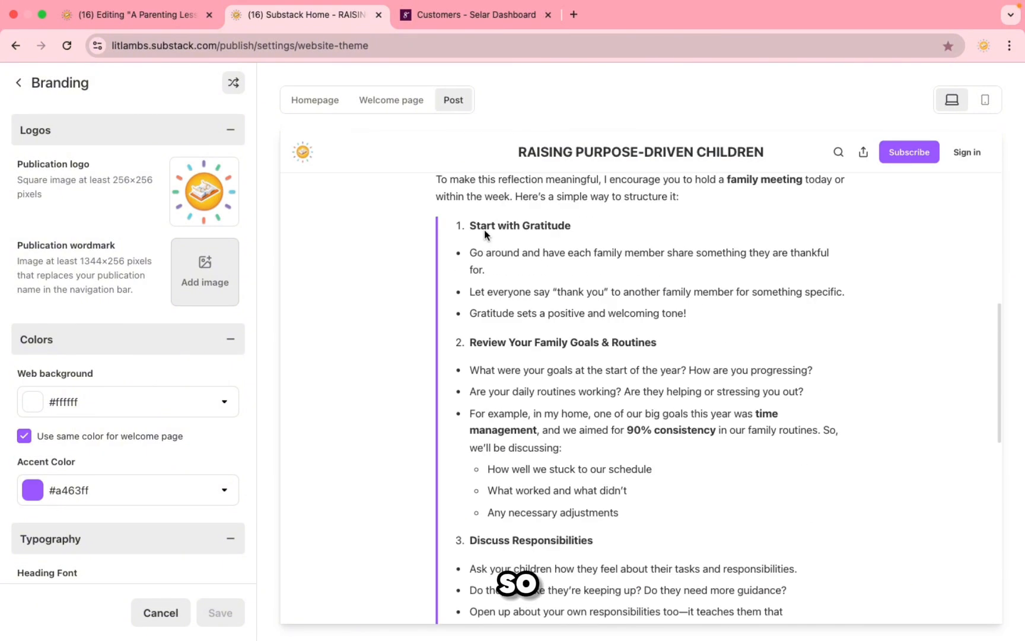
left_click(16, 46)
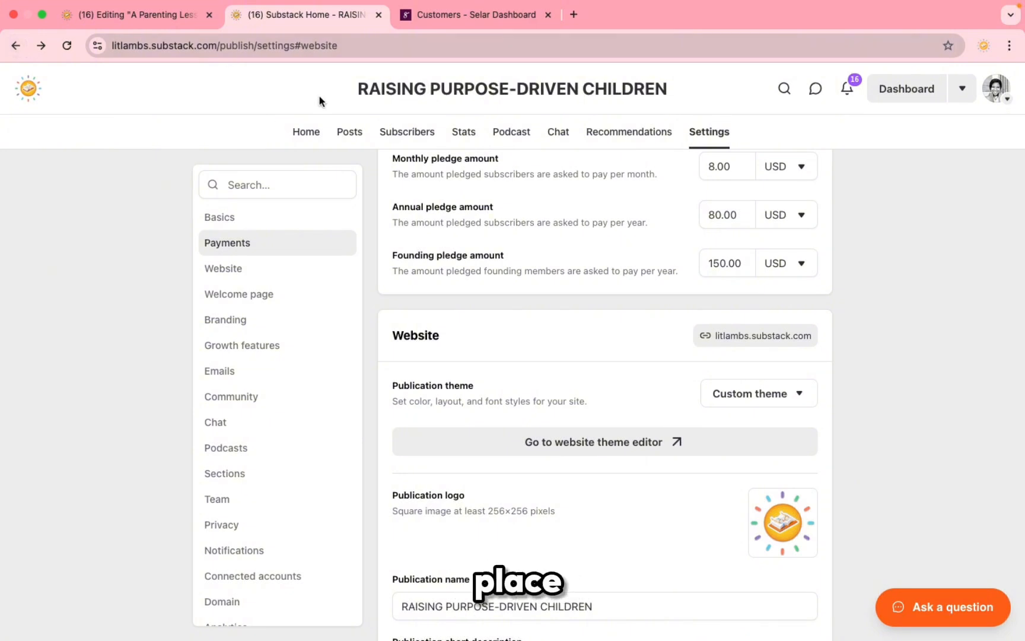
Step: Go from the Home dashboard to the Subscribers page with 325 subscribers and the 90-day growth chart
left_click(305, 134)
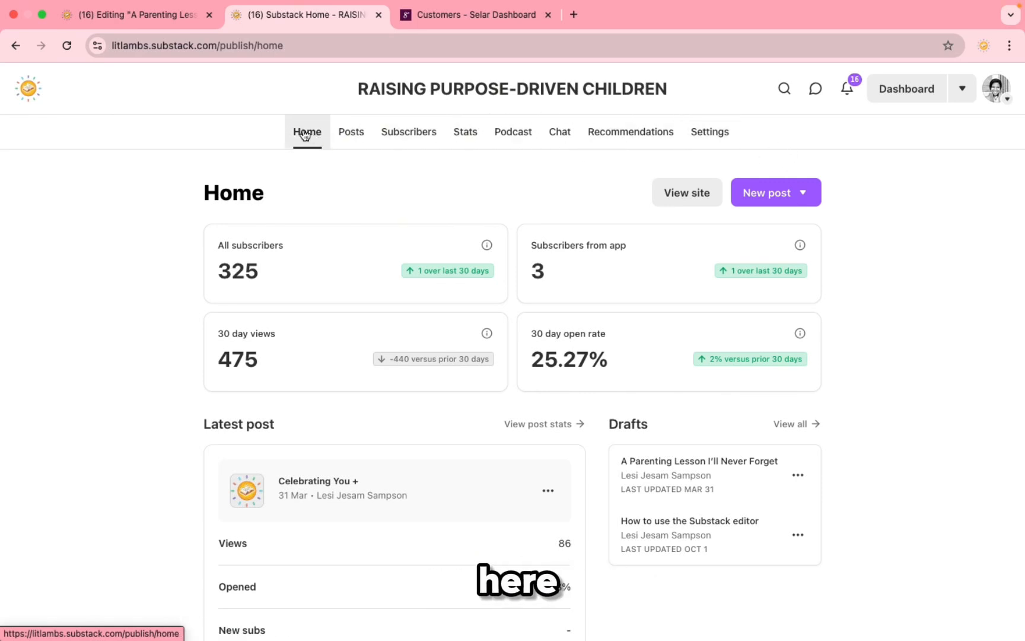
left_click(417, 134)
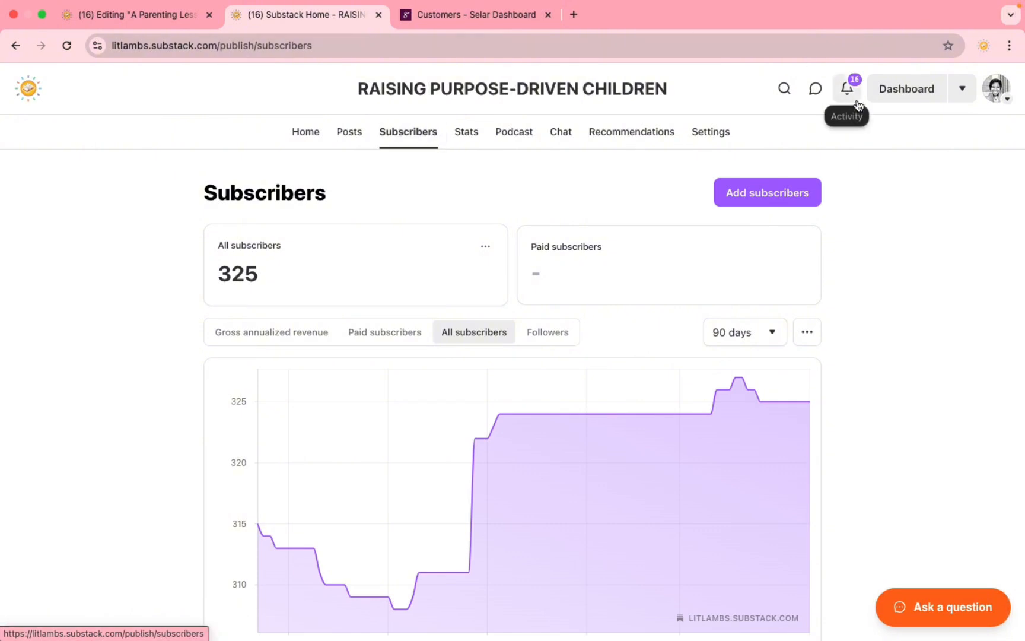
Step: Start adding subscribers, enter two e-mail addresses and untick Send welcome email
left_click(756, 195)
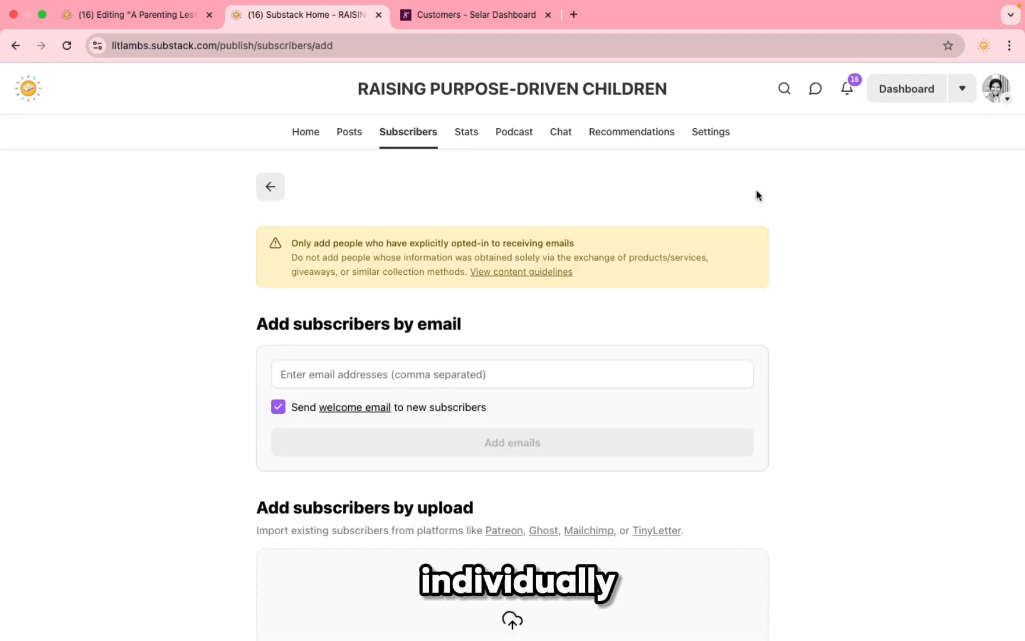
left_click(546, 376)
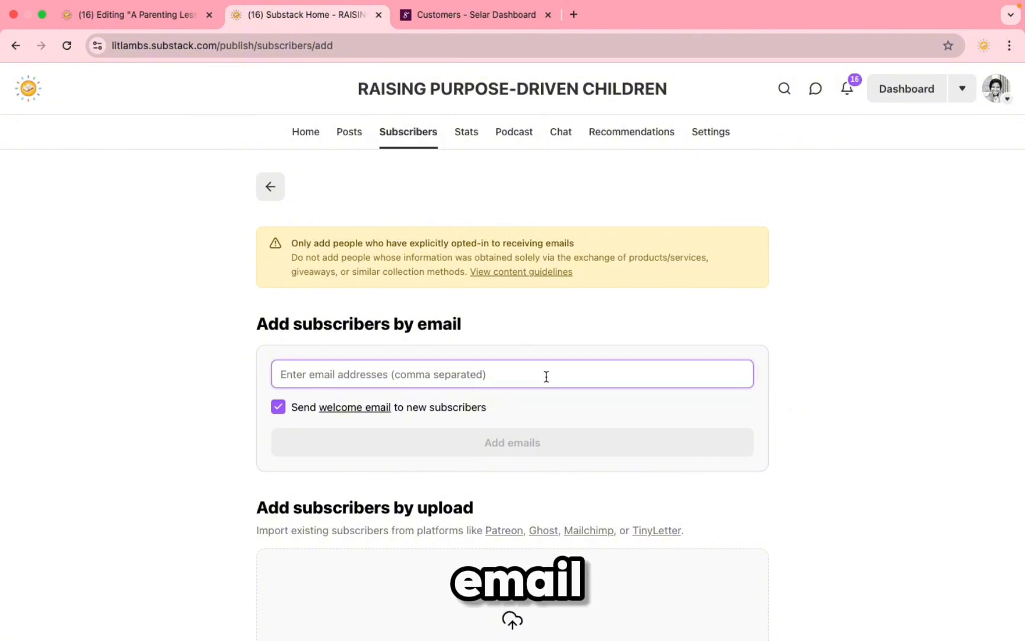
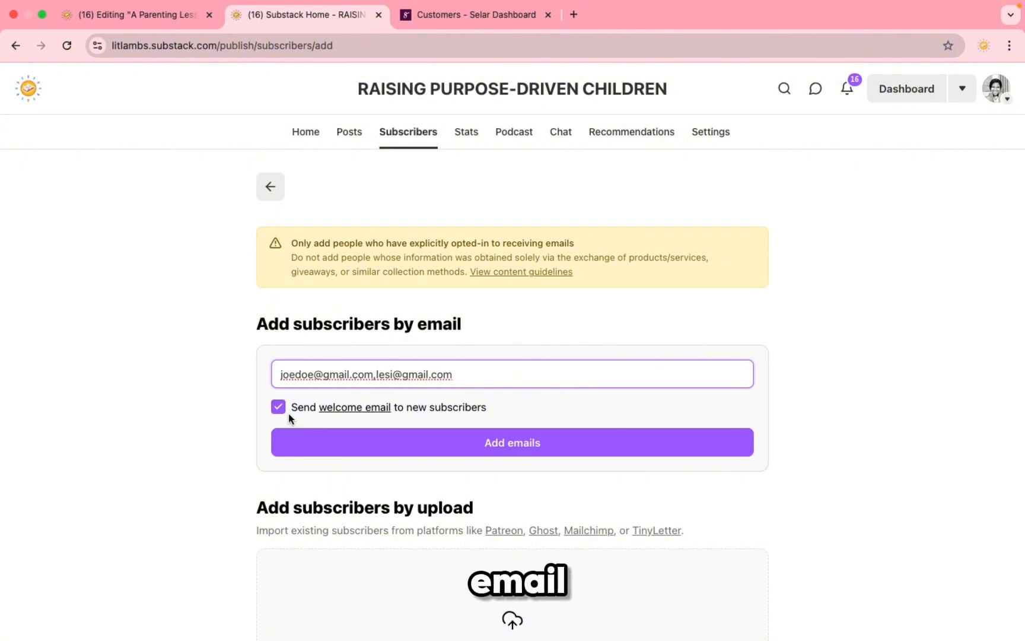
left_click(278, 407)
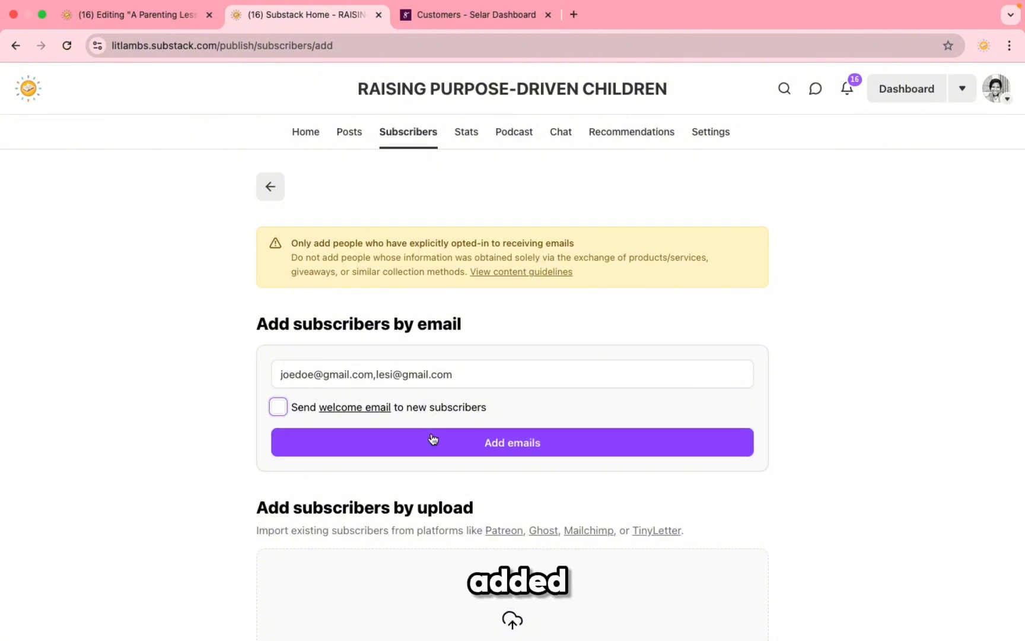
Step: Clear all the entered e-mail addresses from the field
left_click(427, 375)
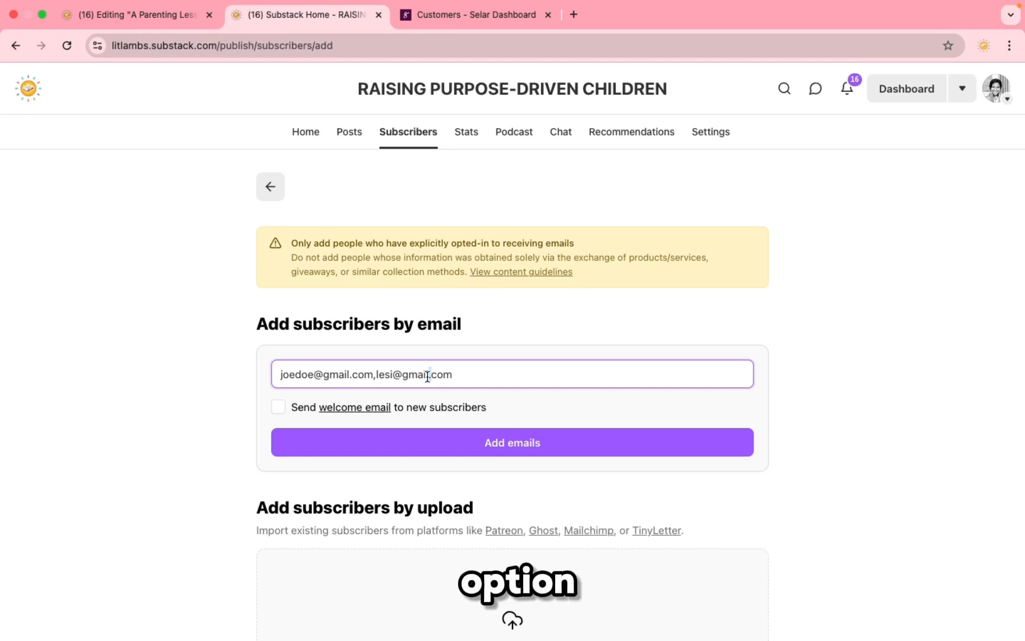
key("super+a")
key("BackSpace")
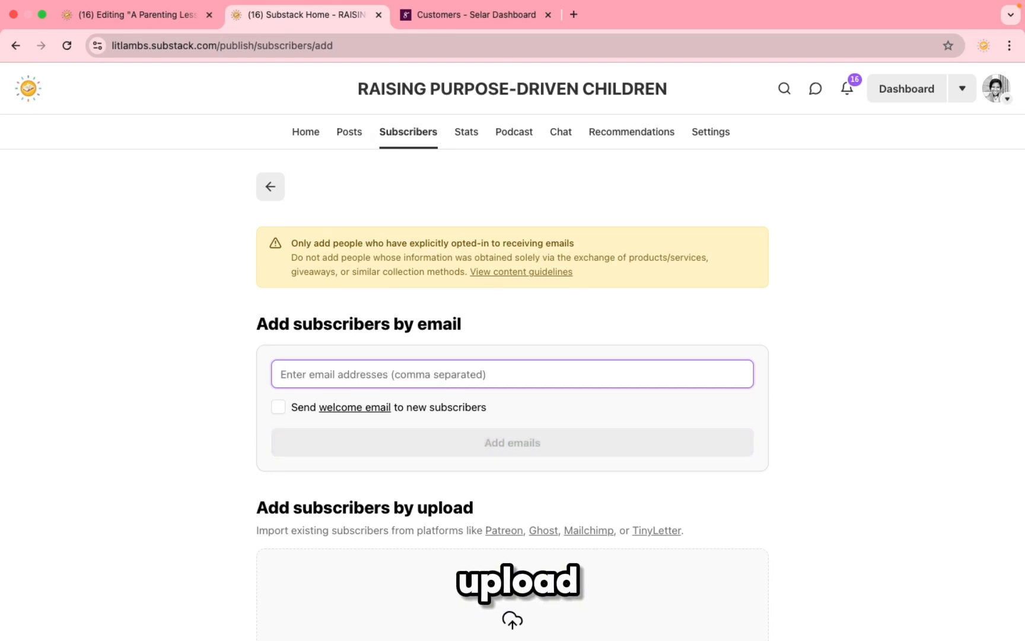
Step: Choose customers_report_2025_03_17_10_20.csv from Downloads as the subscriber upload file
scroll(479, 393, "down", 3)
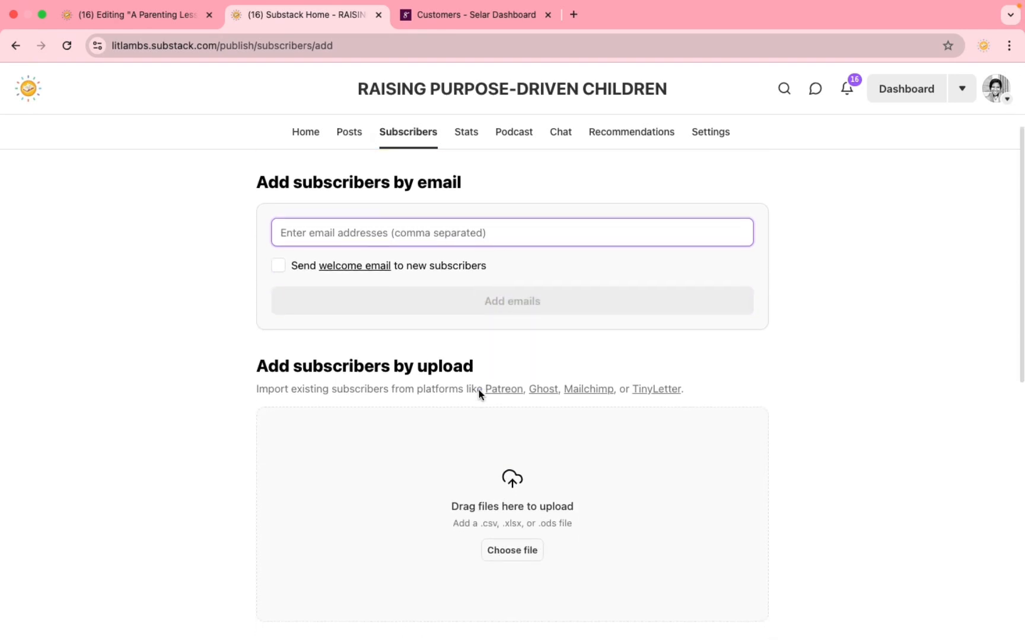
scroll(556, 481, "down", 2)
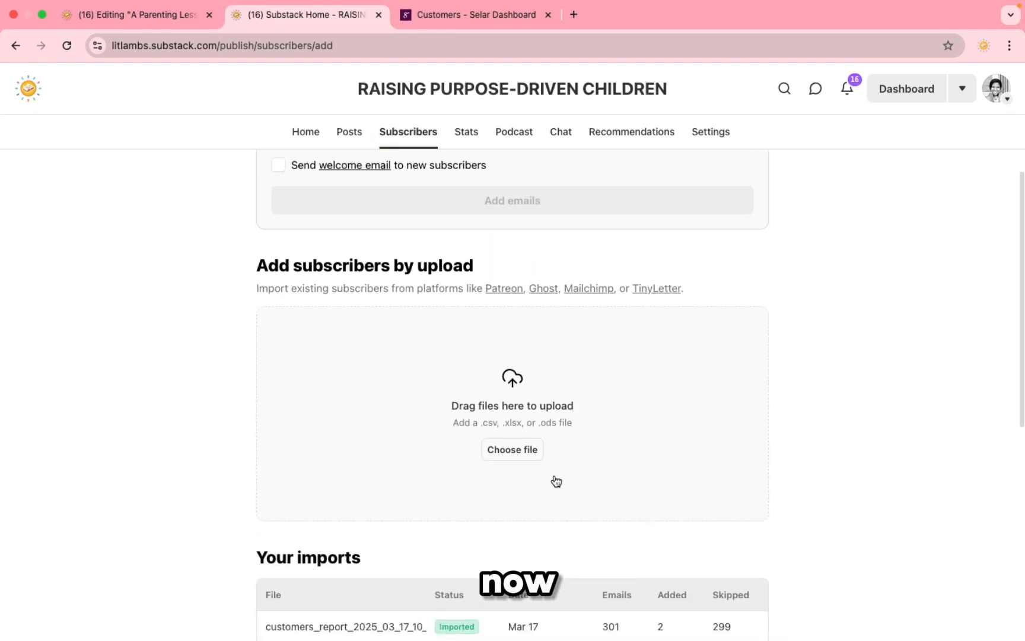
left_click(514, 451)
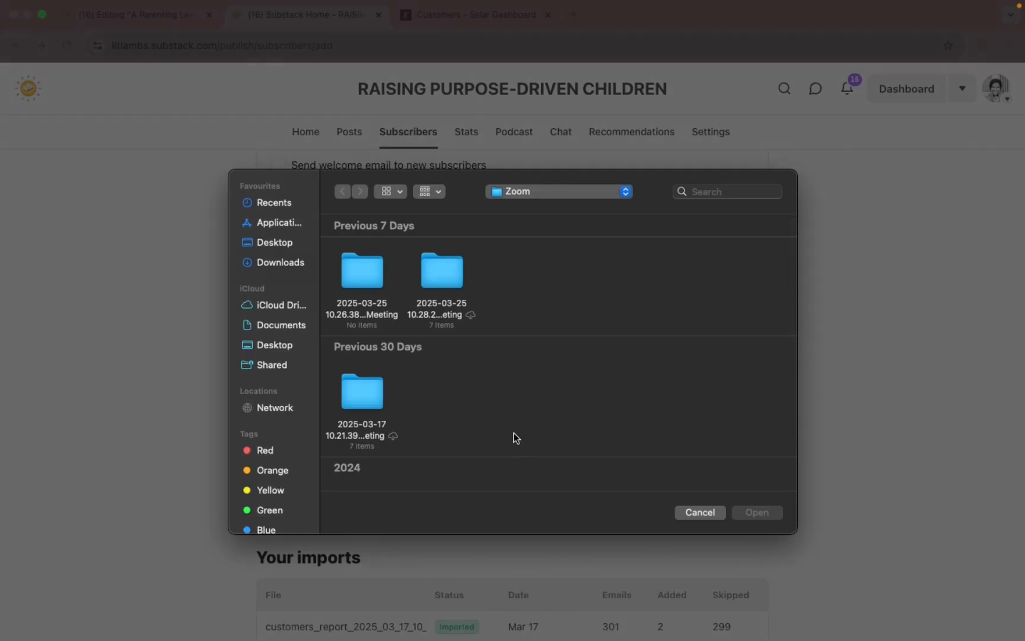
left_click(292, 261)
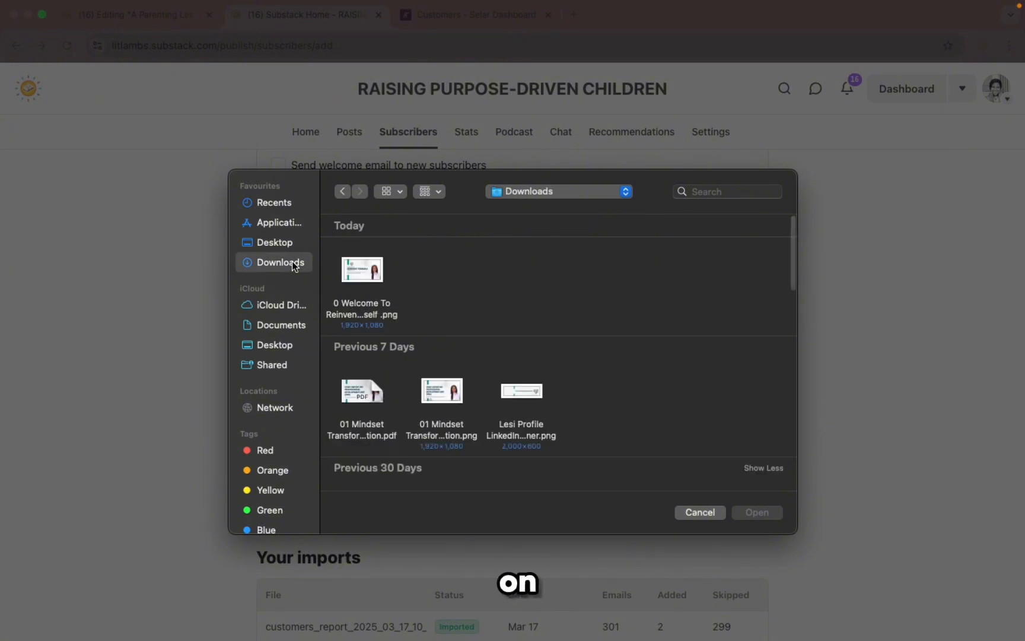
scroll(462, 425, "down", 5)
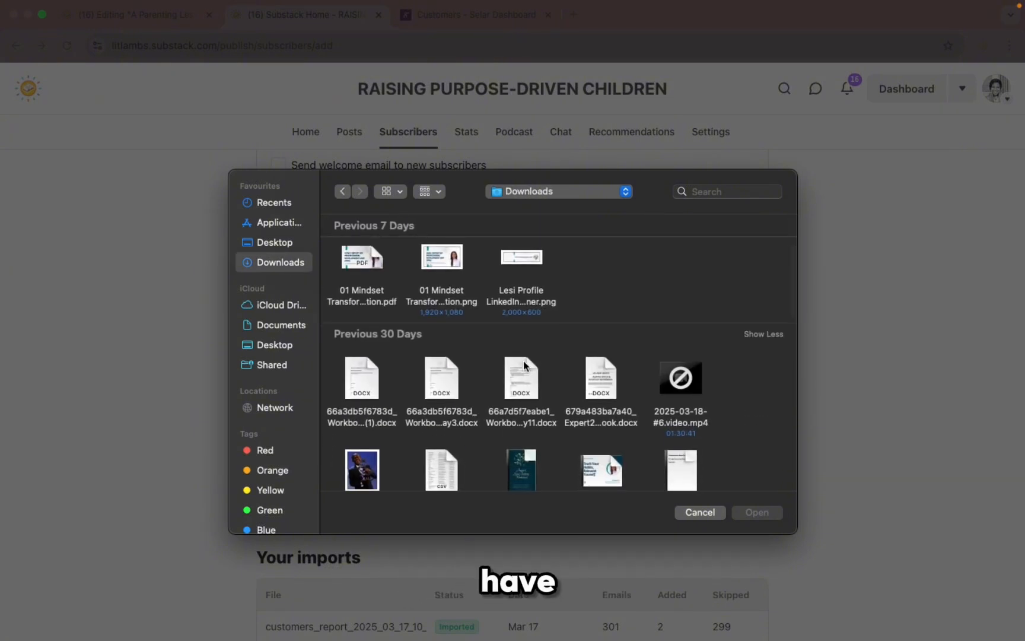
scroll(571, 362, "down", 2)
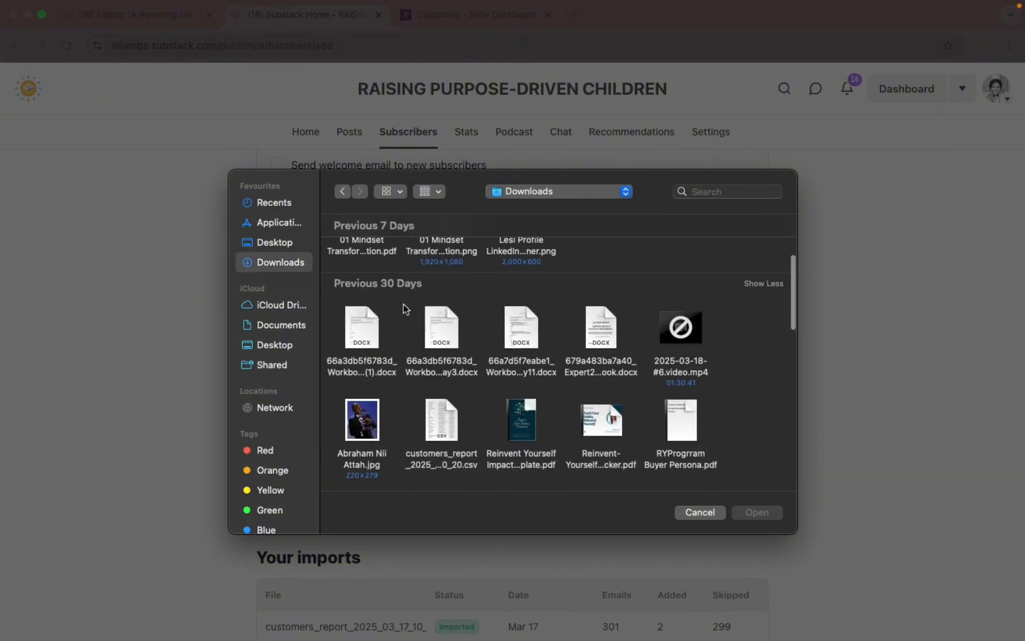
scroll(471, 352, "down", 4)
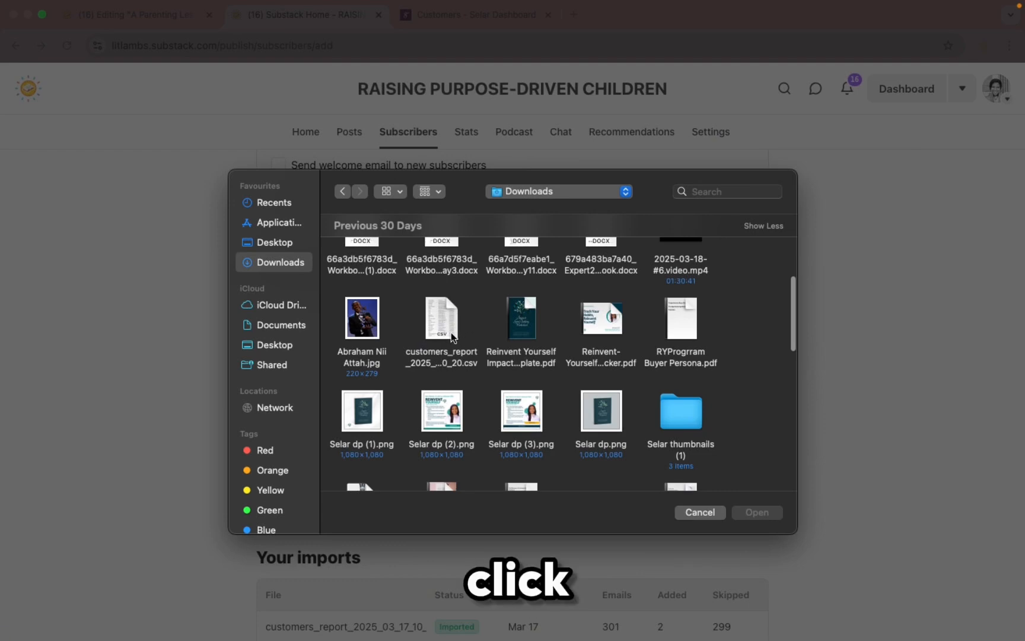
left_click(451, 332)
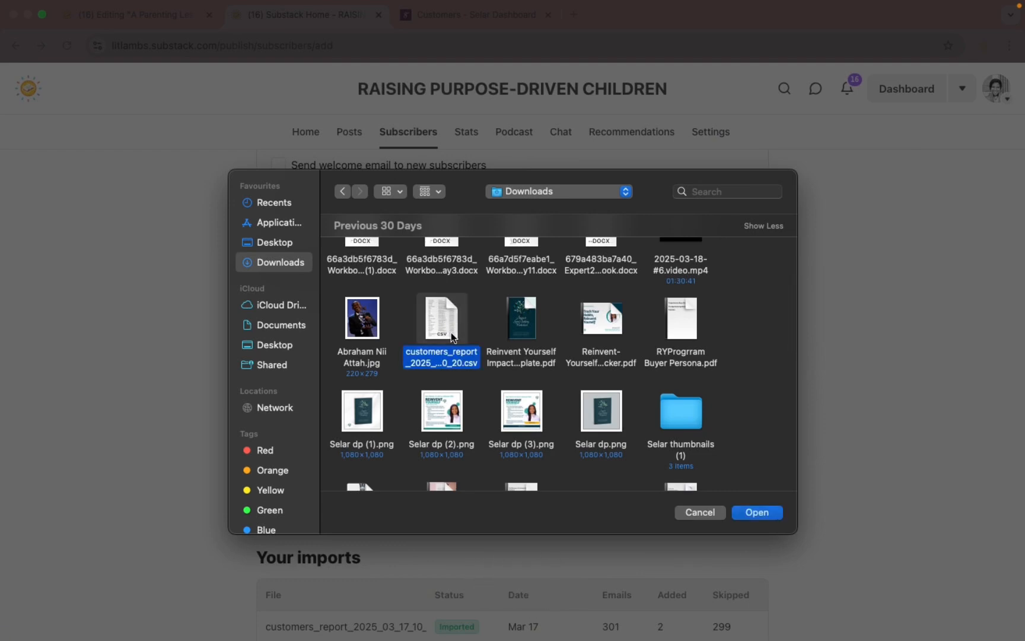
left_click(775, 514)
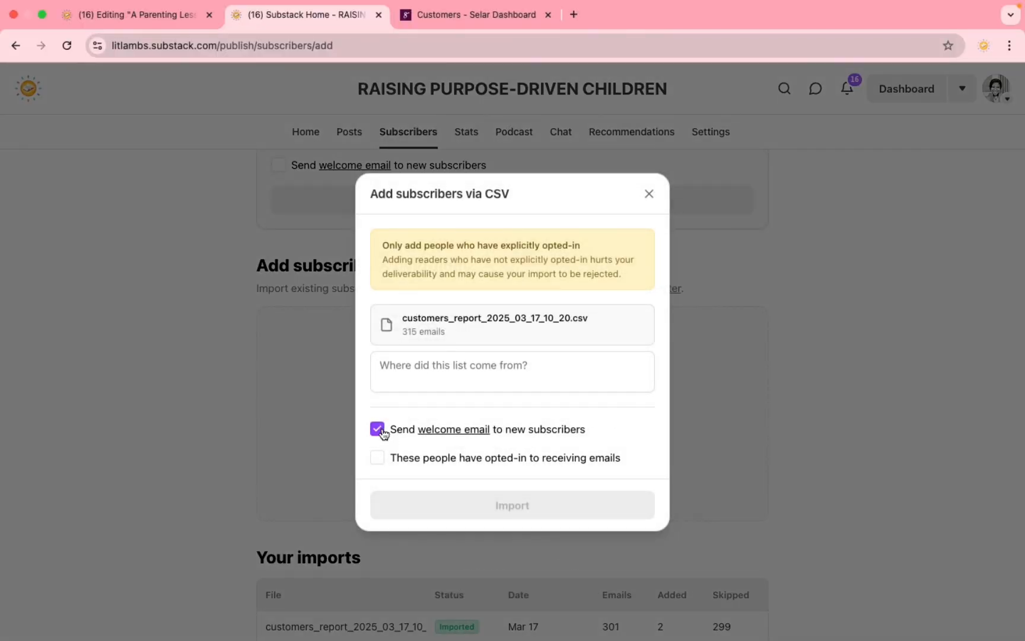
Step: Import the CSV with welcome emails off and opt-in confirmed, then check the in-progress import
left_click(380, 431)
left_click(378, 460)
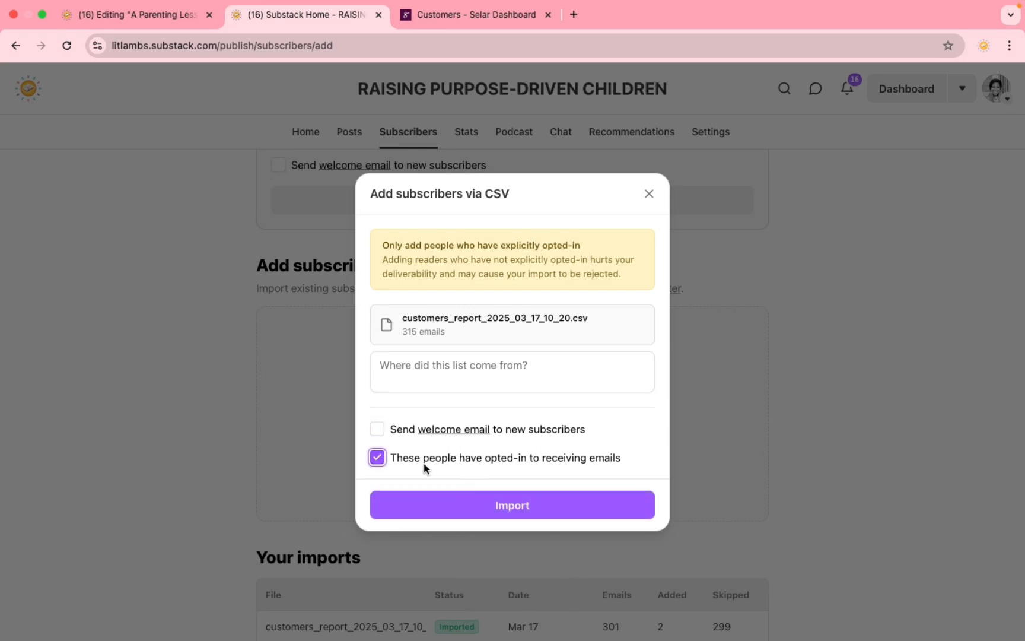
left_click(513, 509)
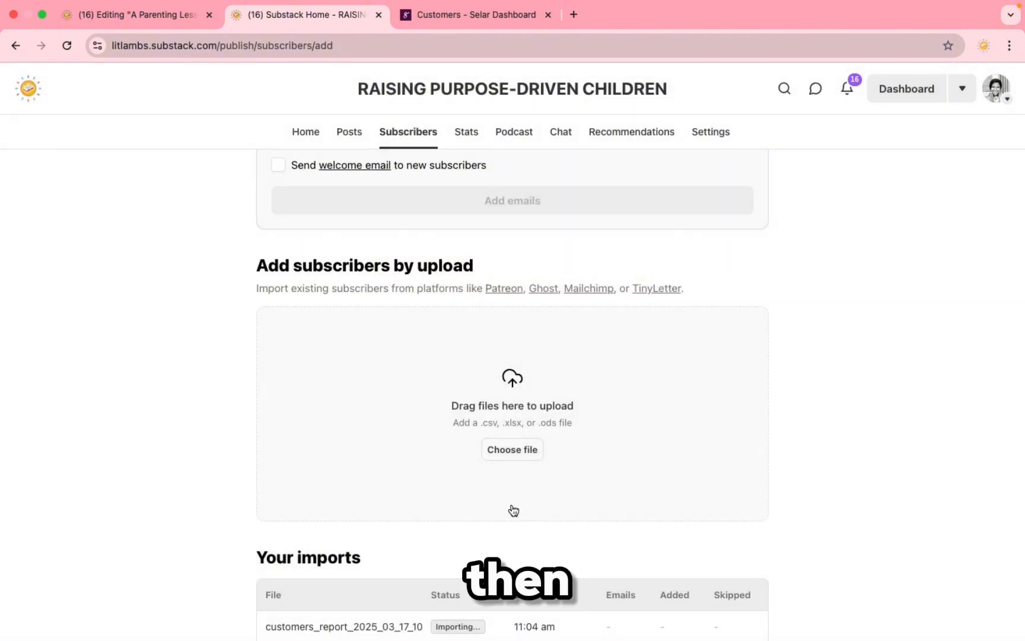
scroll(546, 501, "down", 1)
scroll(545, 501, "down", 3)
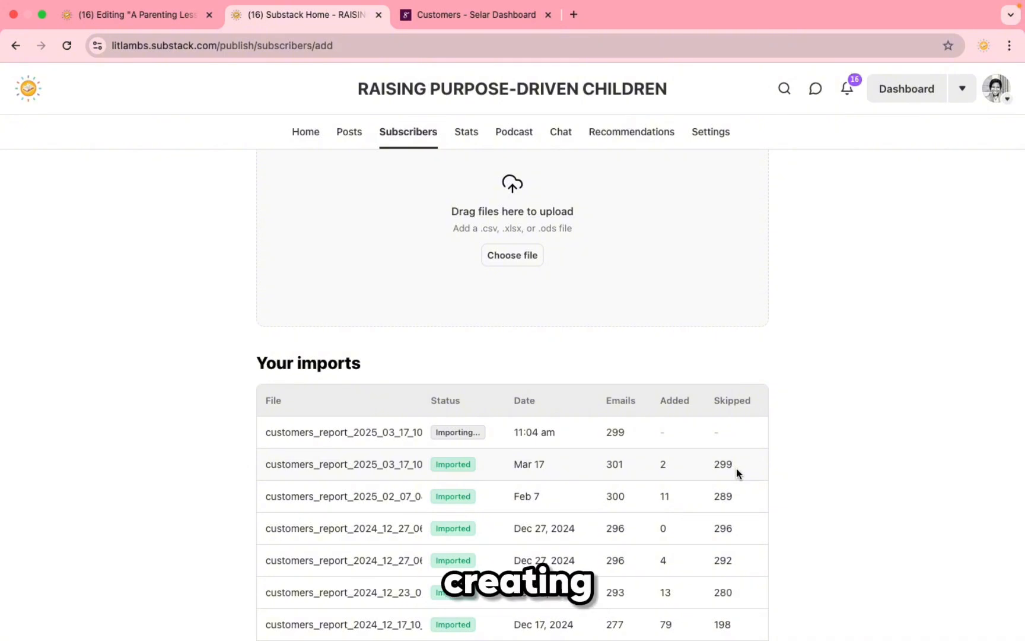
scroll(718, 384, "up", 8)
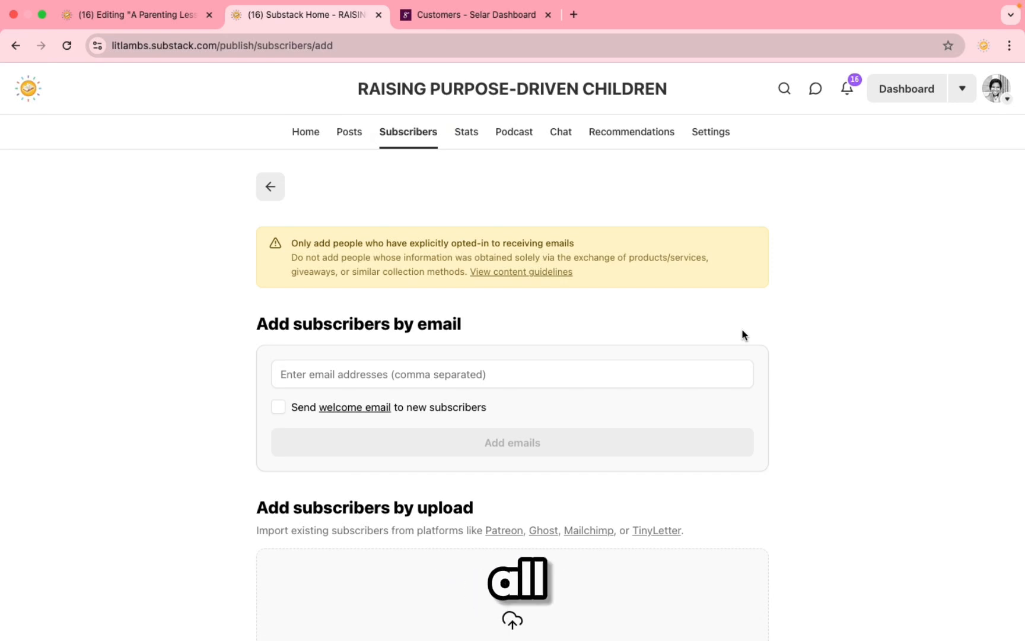
Step: Browse the Posts list's 2 drafts and empty Scheduled tab, then show the New post types
left_click(355, 145)
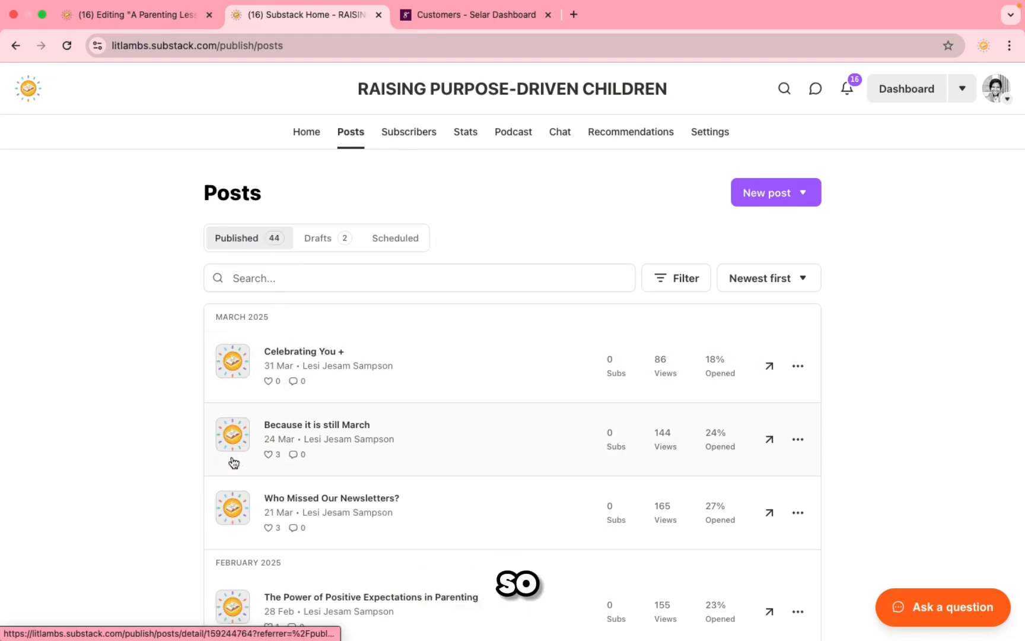
scroll(233, 462, "down", 7)
scroll(232, 462, "up", 7)
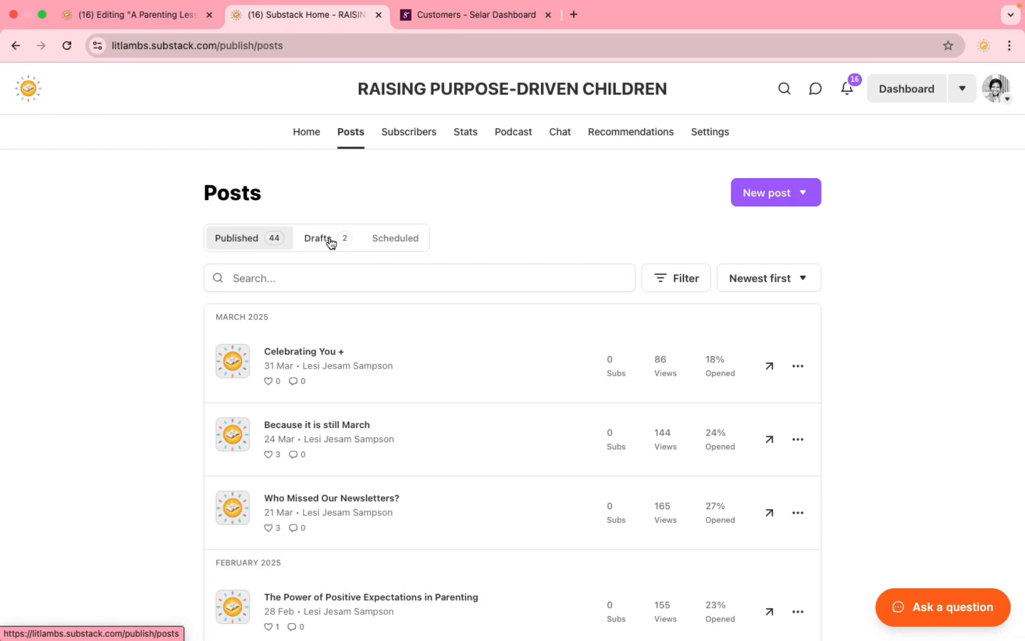
left_click(331, 240)
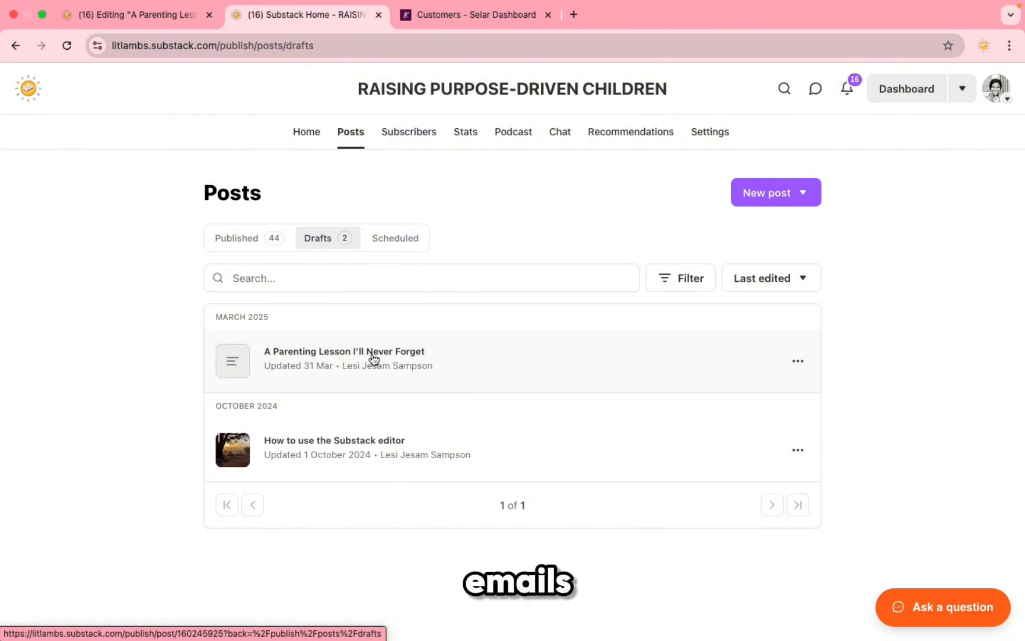
left_click(403, 245)
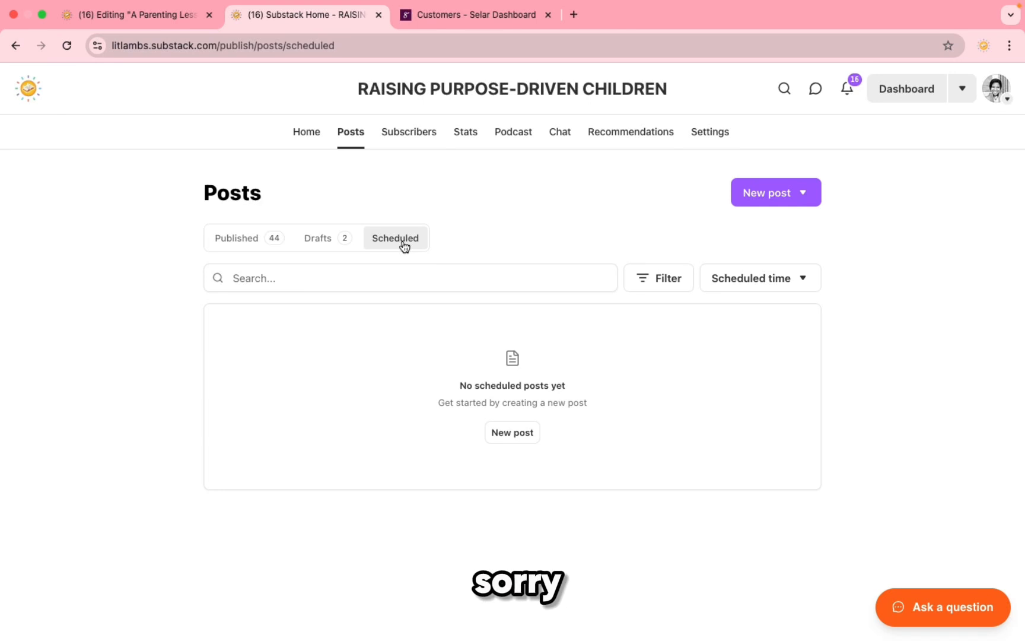
left_click(793, 200)
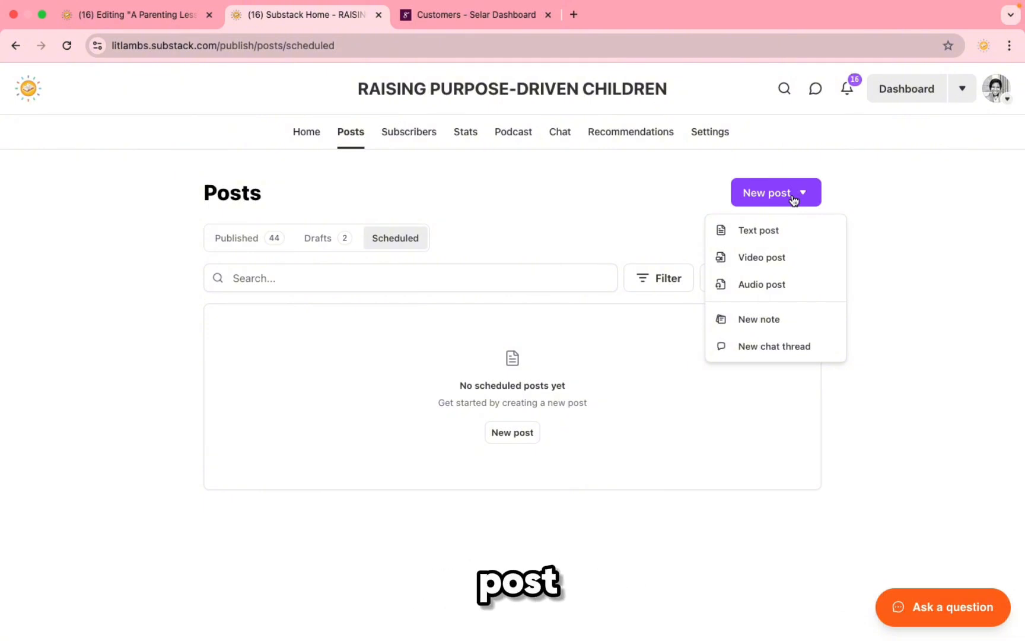
Step: Start a new text post and try its title, body and guest byline fields
left_click(755, 232)
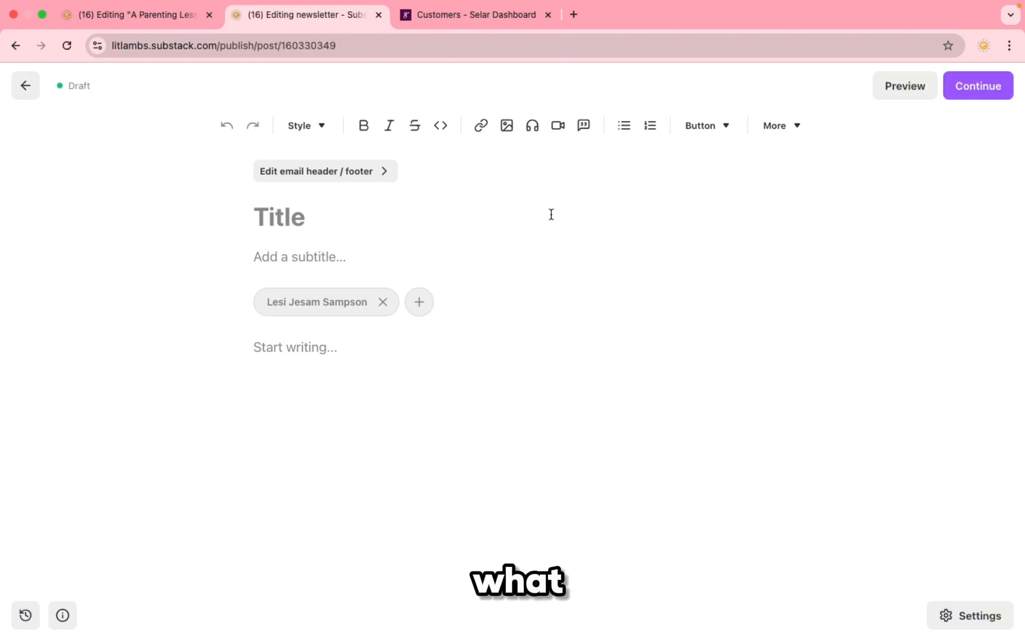
left_click(298, 218)
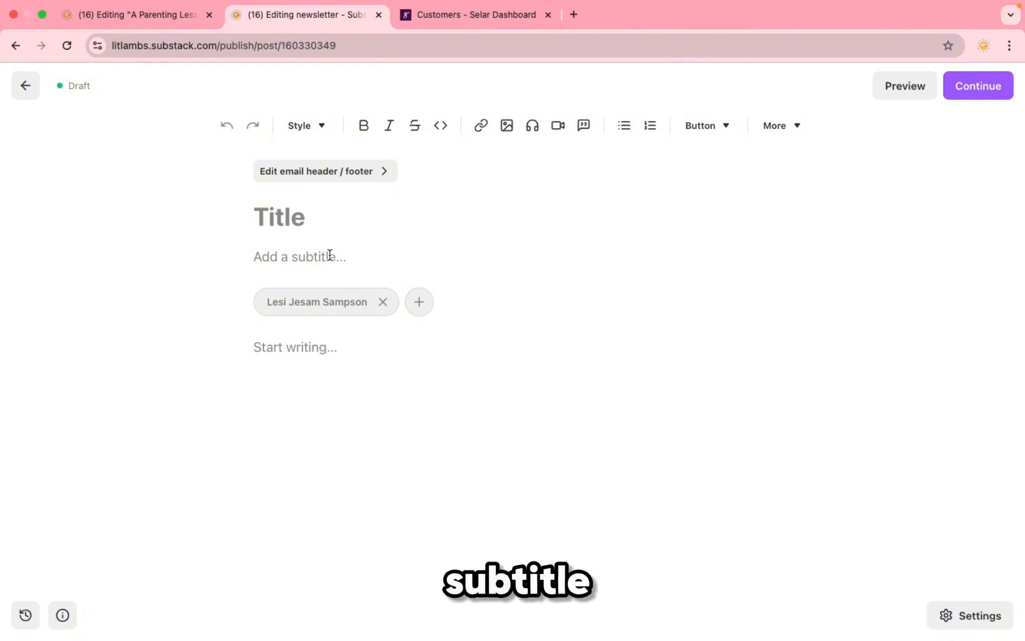
left_click(293, 349)
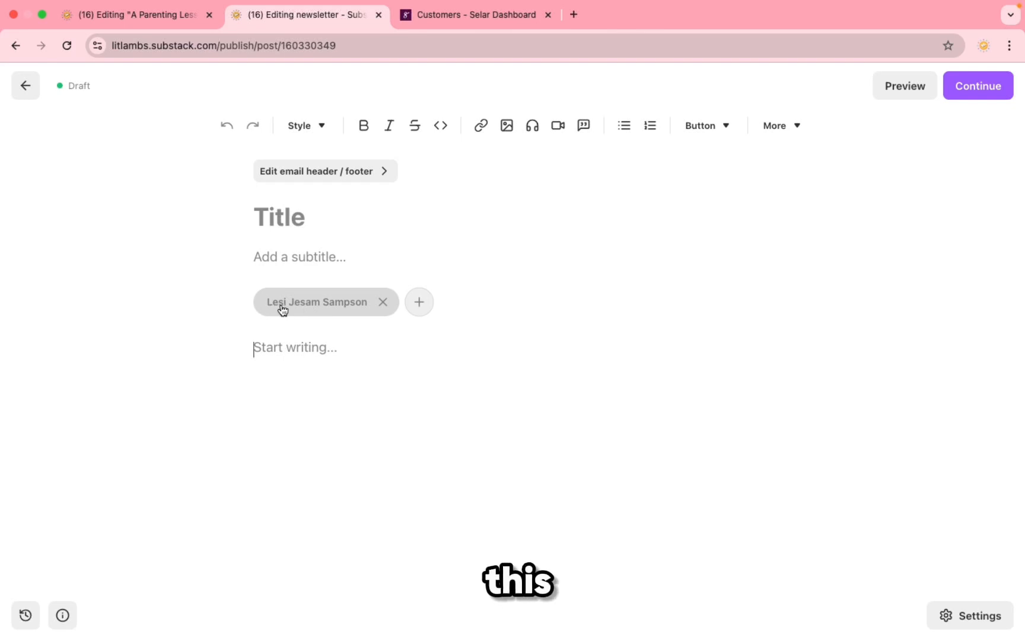
left_click(421, 302)
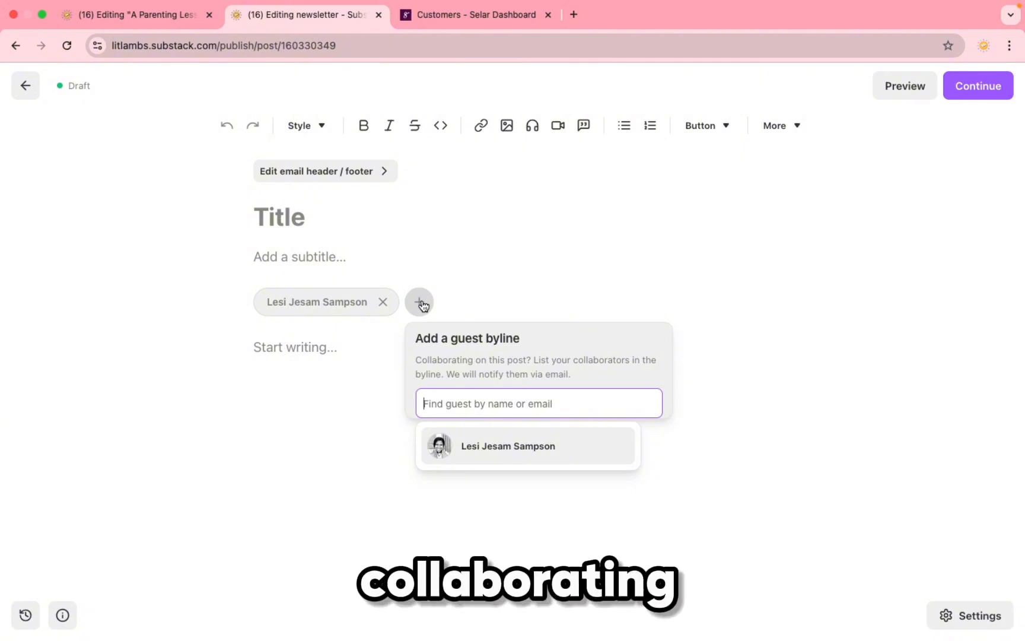
left_click(511, 292)
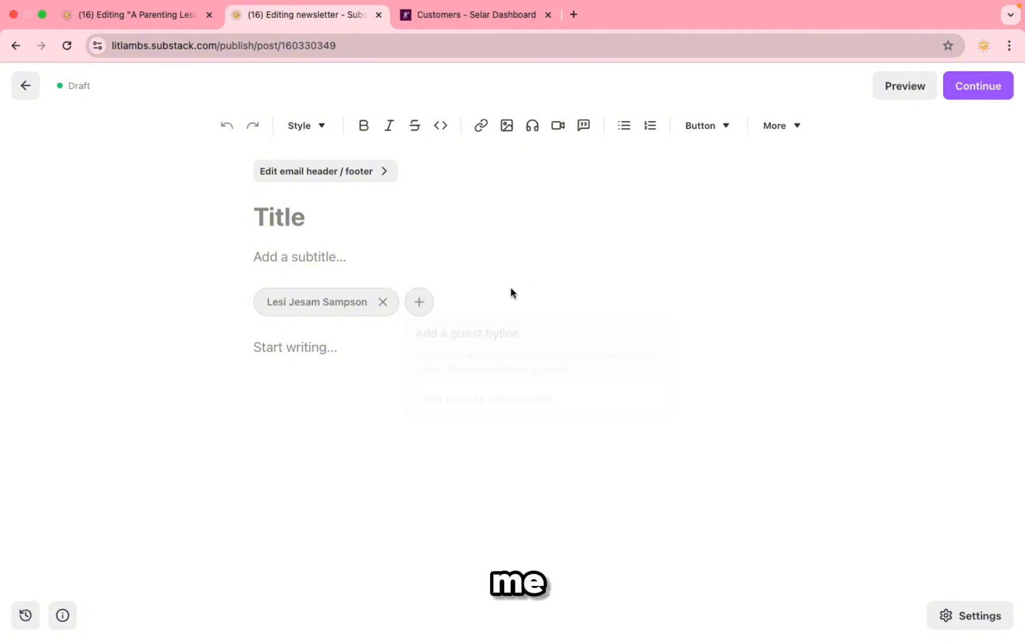
Step: Type 'gghhjjkl;' in the body and format it as Heading 1
left_click(308, 350)
type("gghhjjkl;")
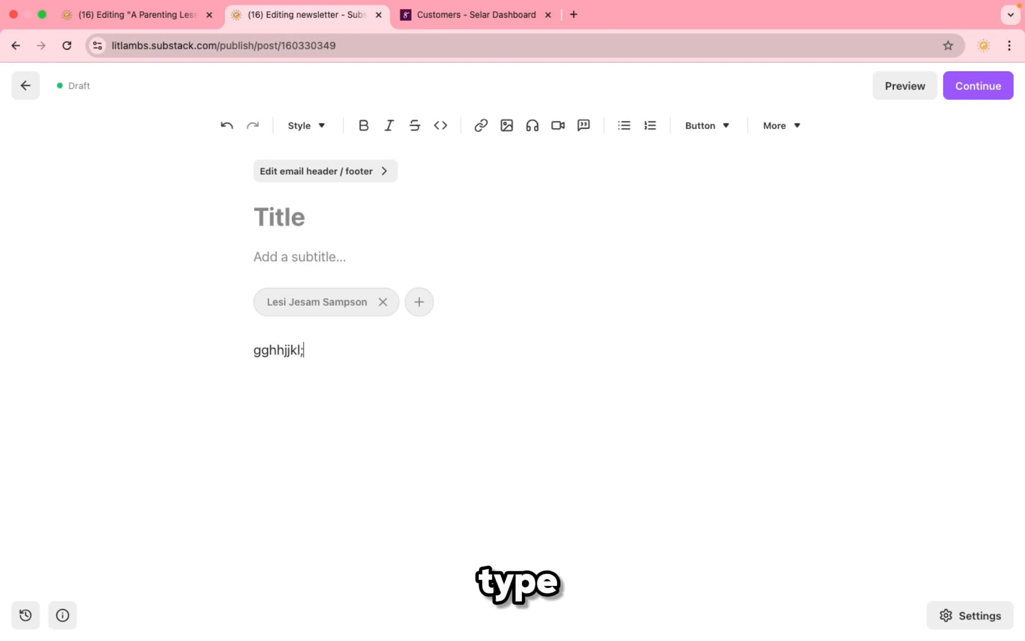
left_click(319, 126)
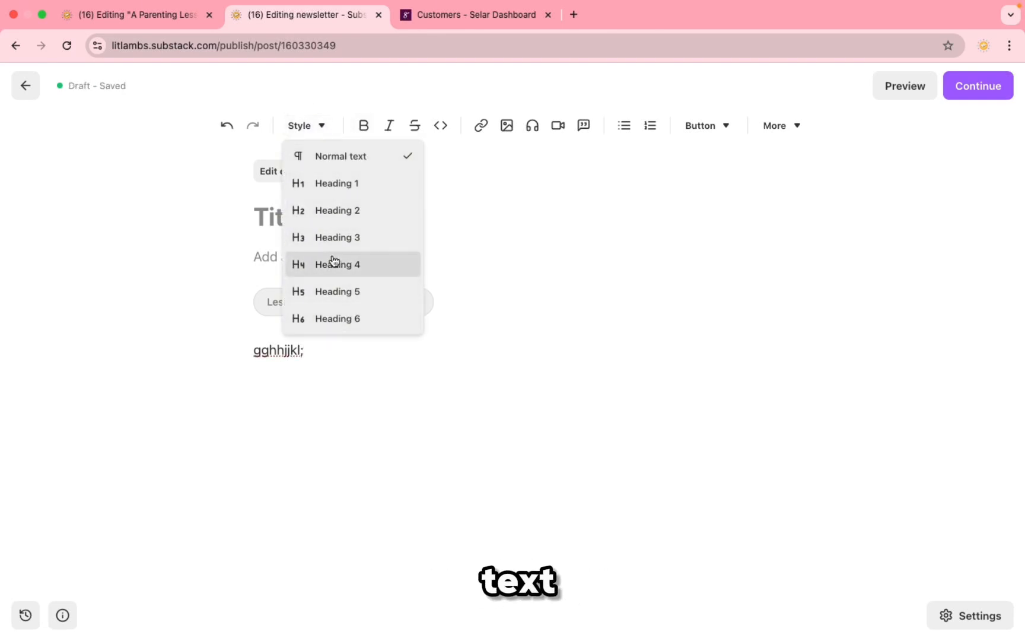
triple_click(266, 352)
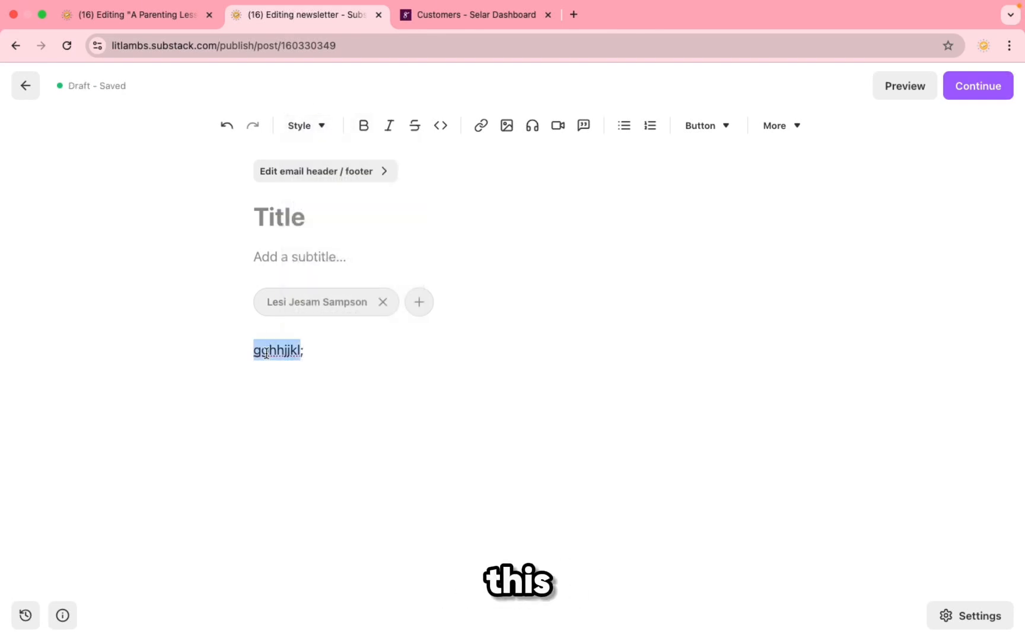
left_click(323, 126)
left_click(322, 184)
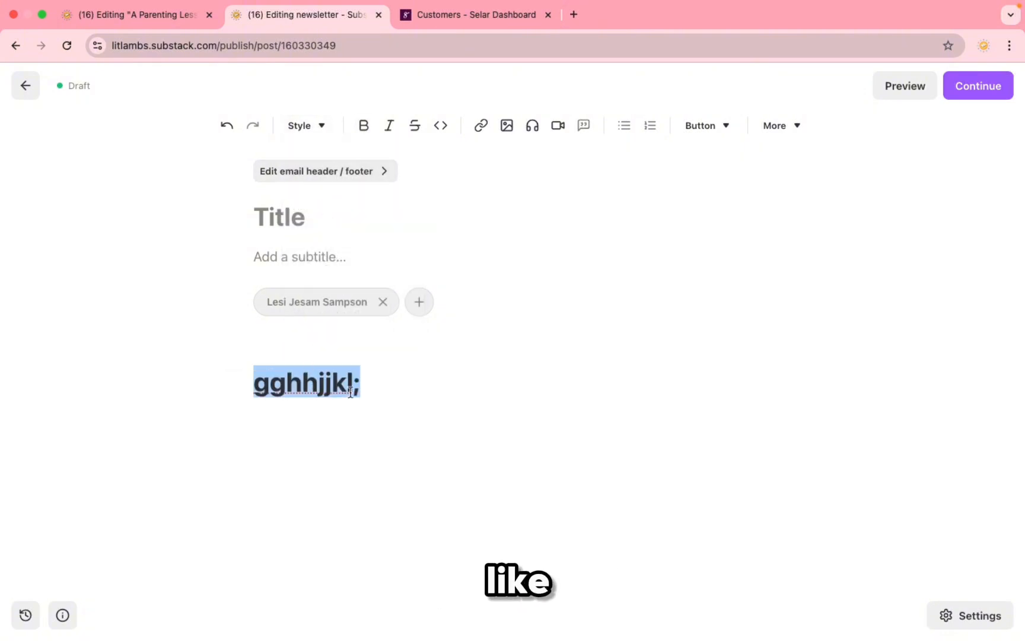
Step: Add the line 'hhjkkk' under the heading, styled bold, italic and strikethrough
left_click(407, 385)
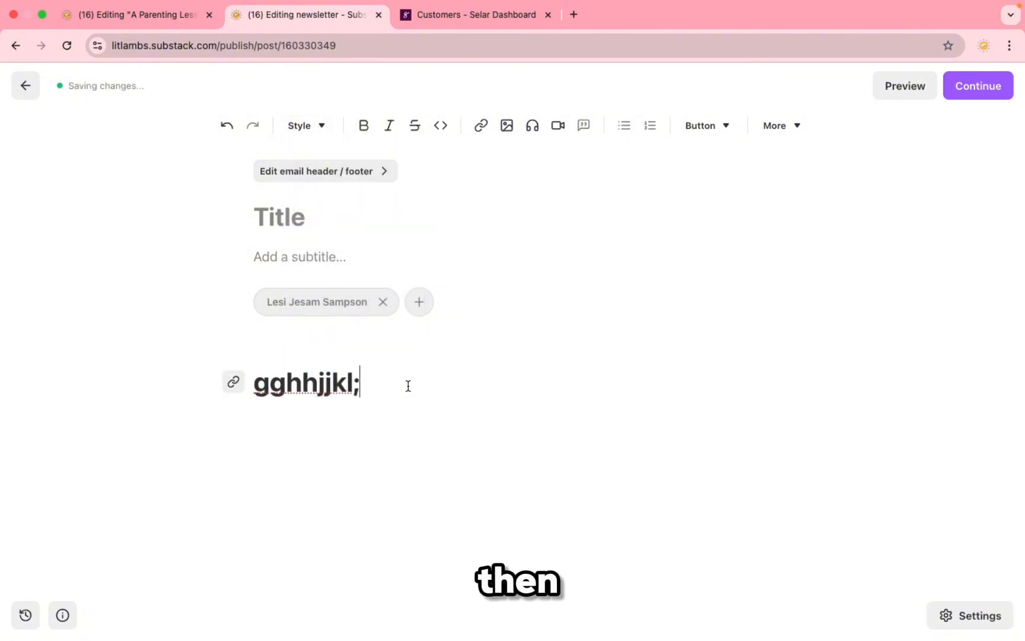
key("Return")
type("hhjkkk")
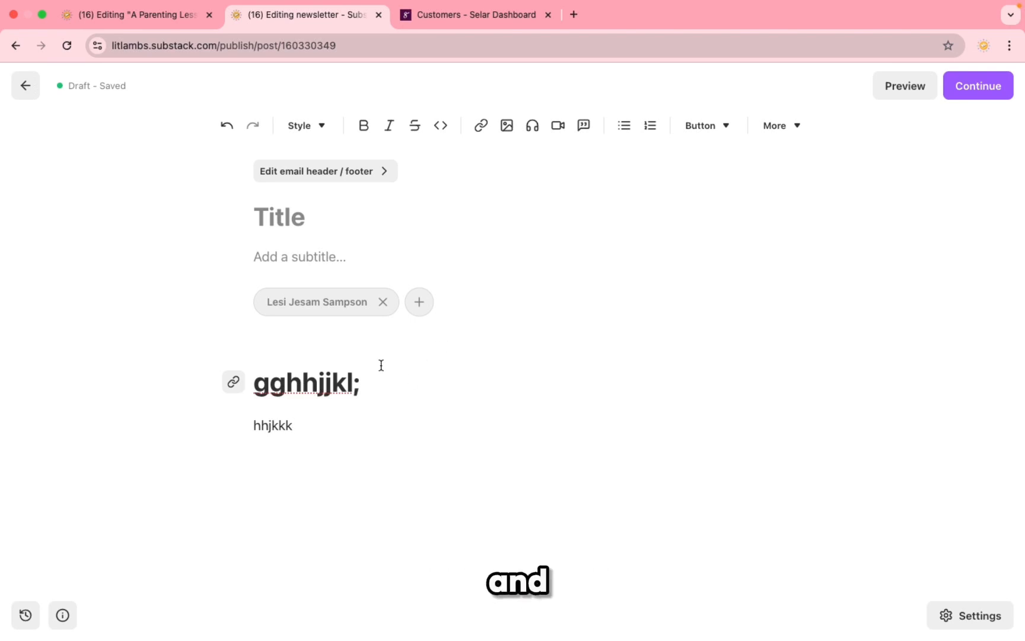
double_click(284, 425)
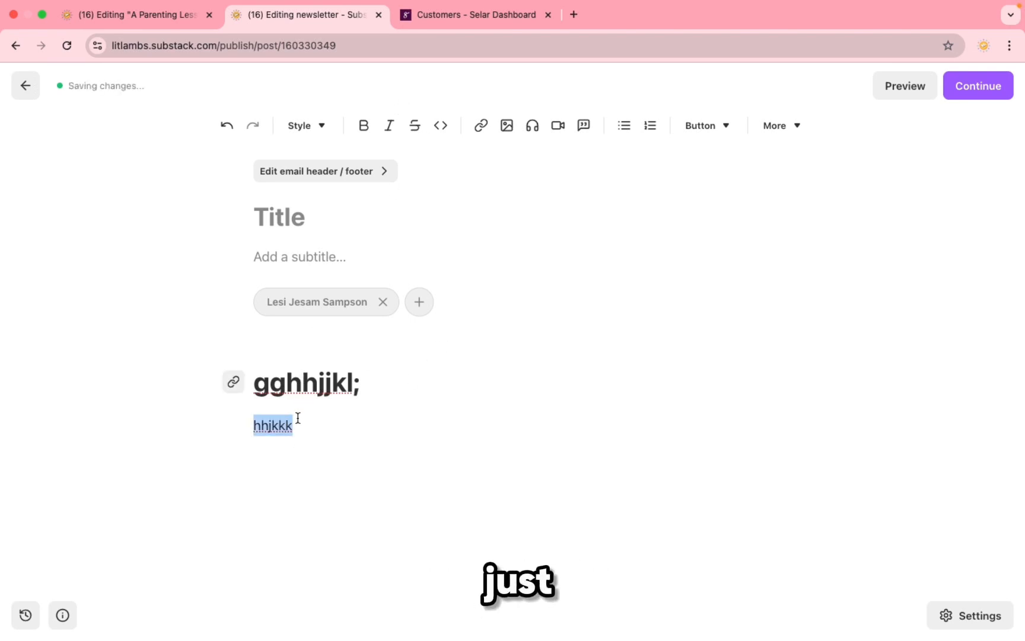
left_click(365, 127)
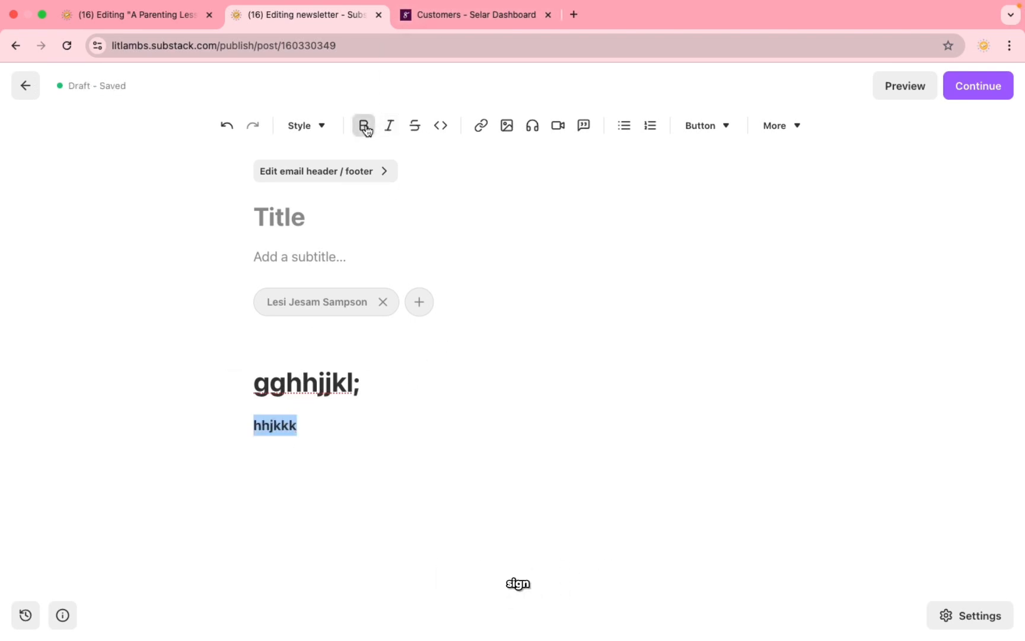
left_click(394, 128)
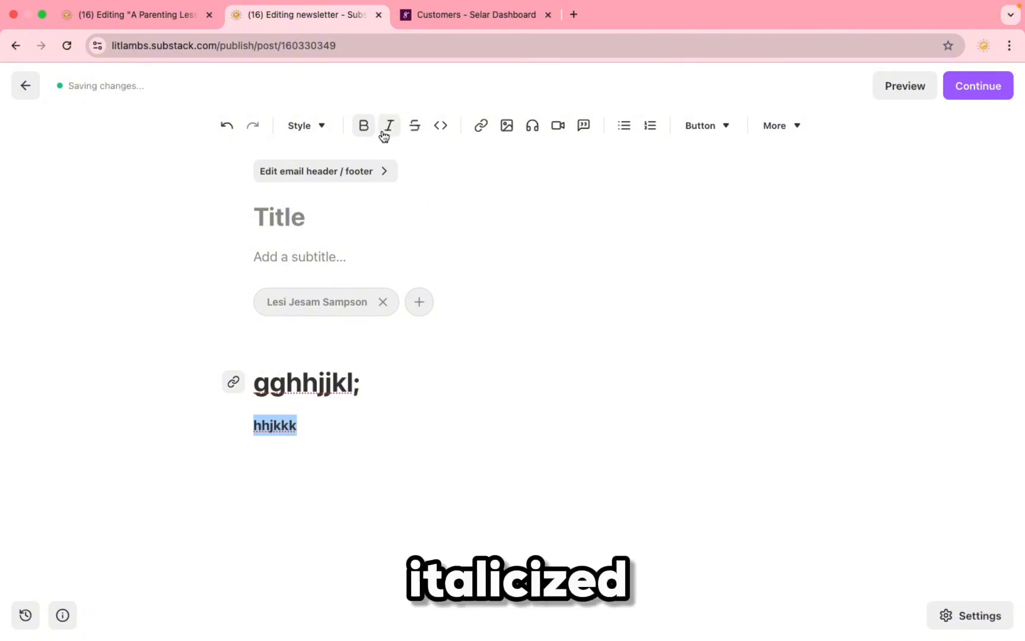
left_click(394, 128)
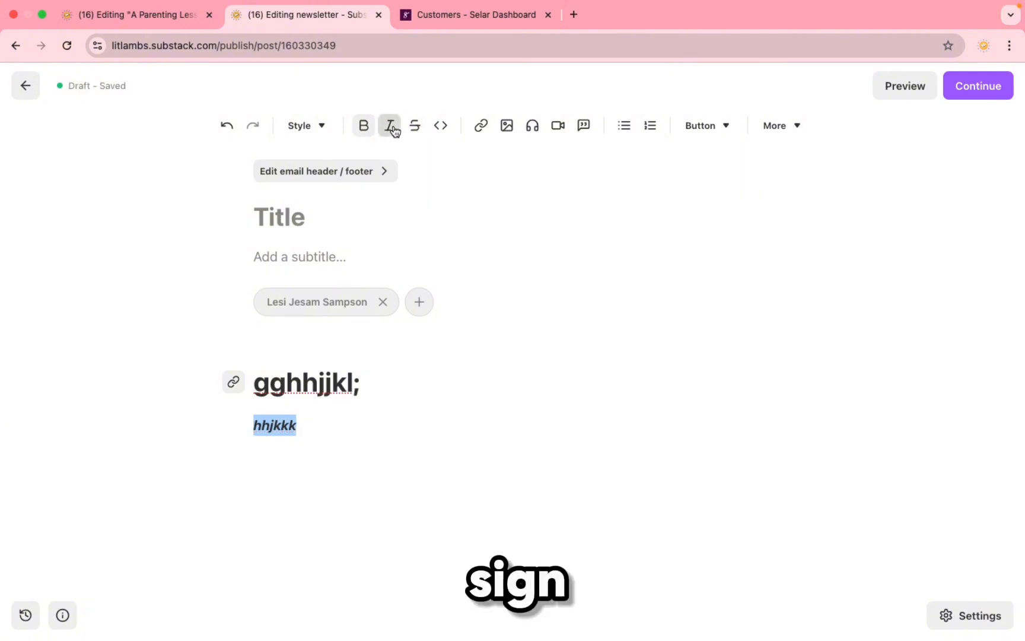
left_click(417, 129)
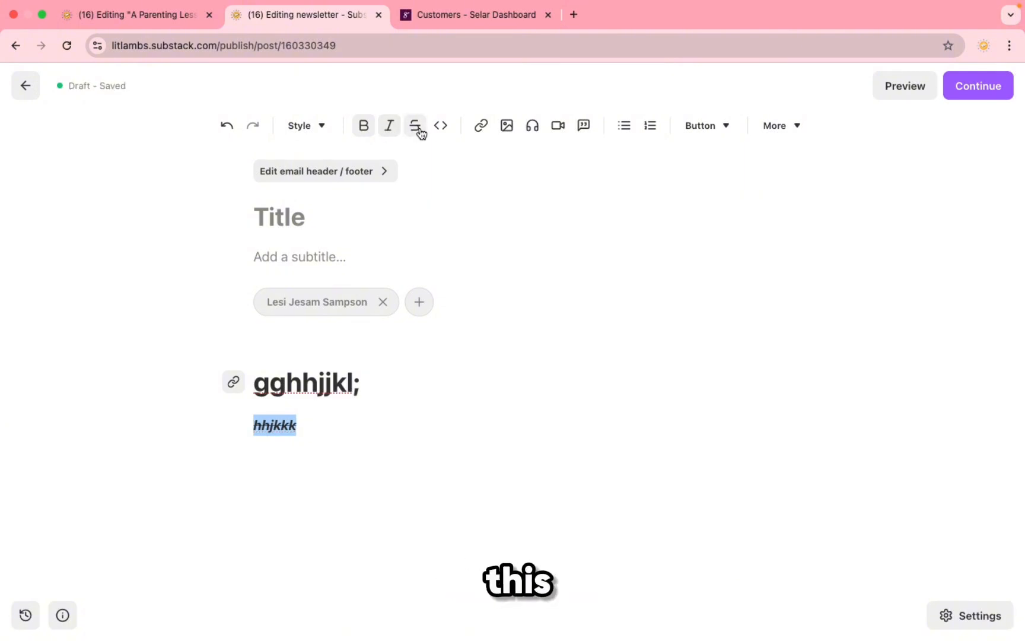
left_click(332, 435)
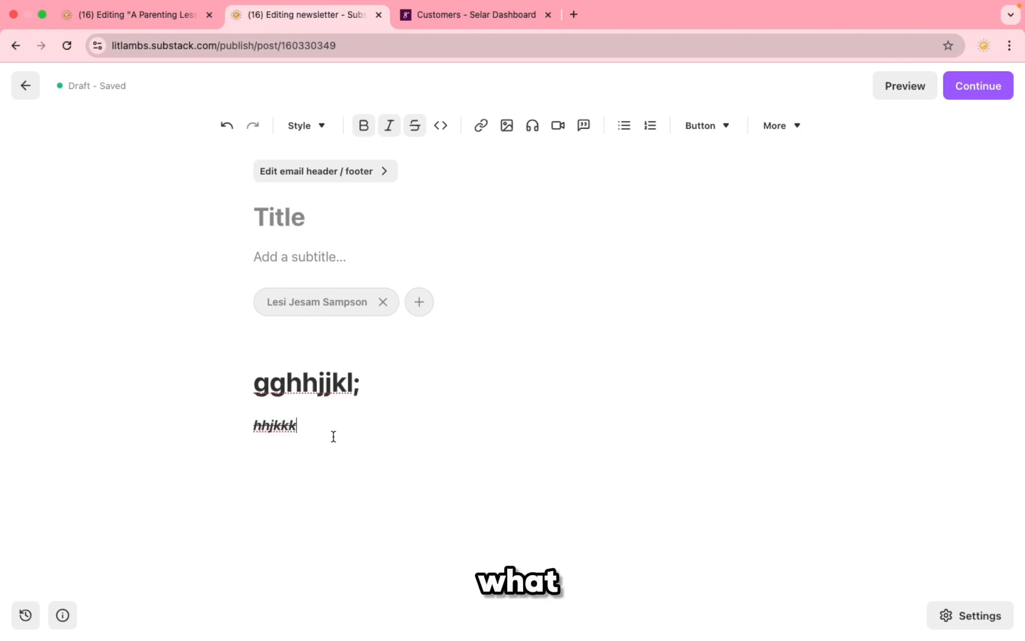
key("Return")
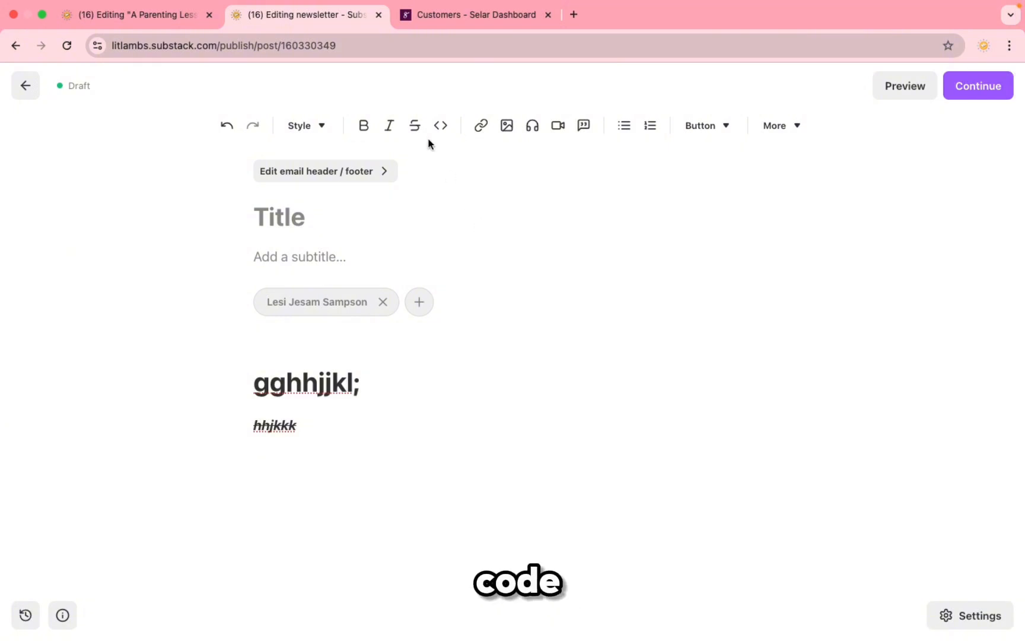
Step: Format 'hhjkkk' as inline code and bring up the Link dialog for it
double_click(264, 425)
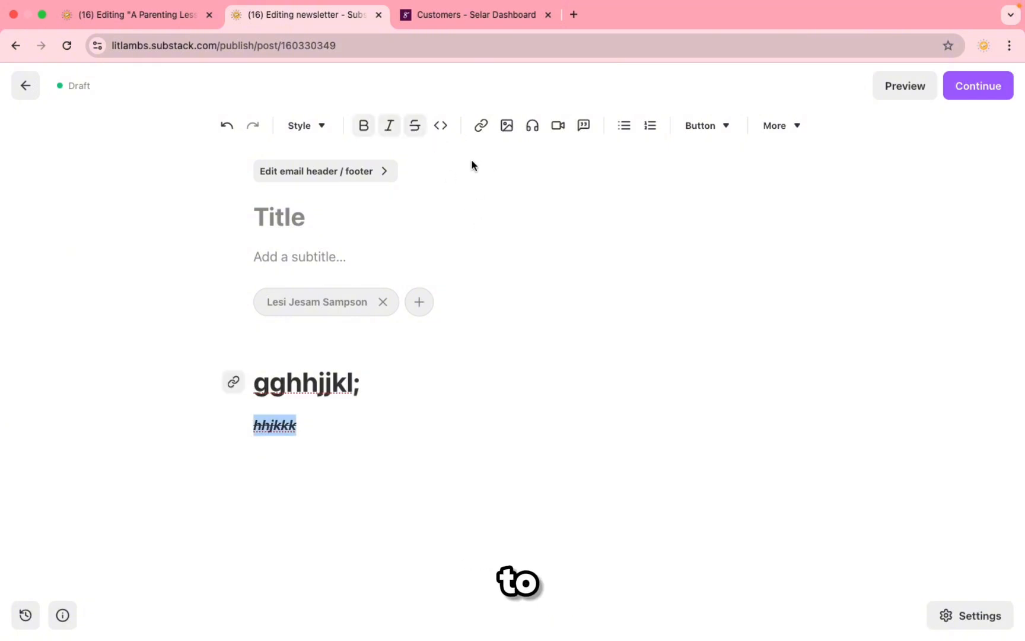
left_click(442, 126)
left_click(300, 424)
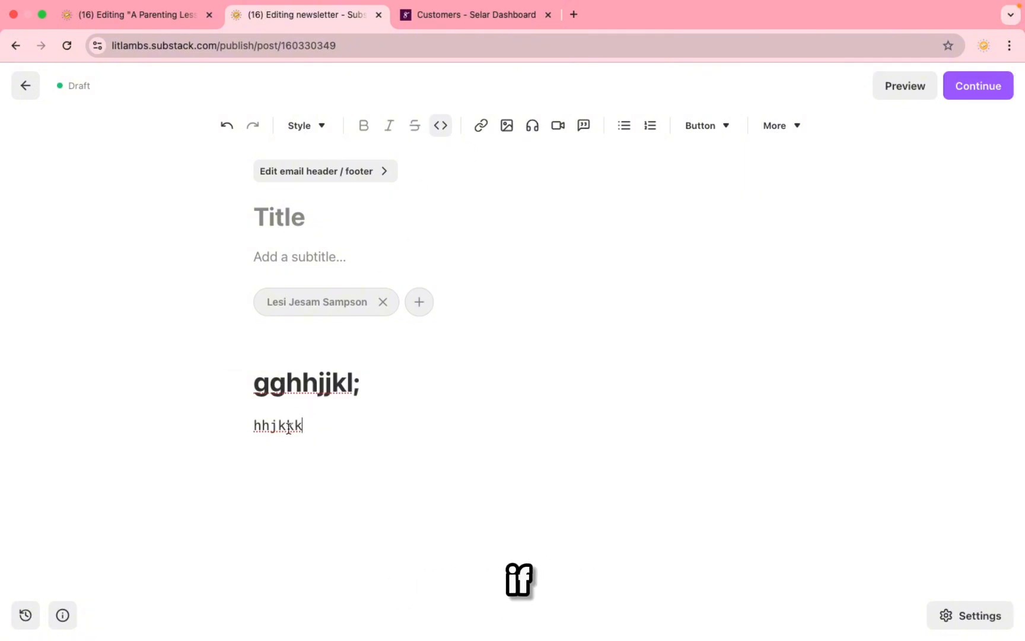
double_click(288, 426)
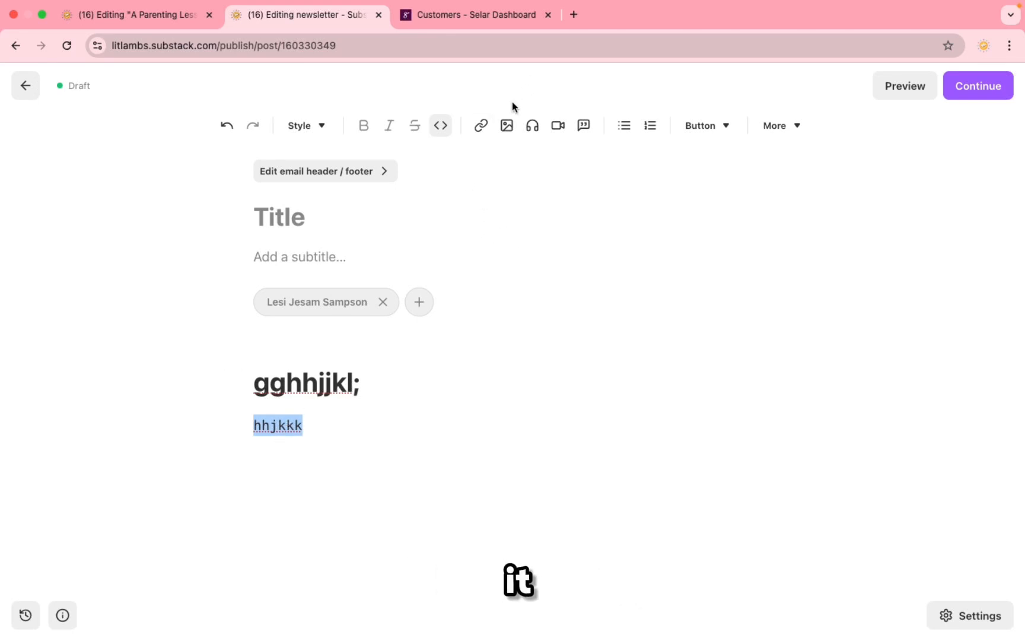
left_click(481, 127)
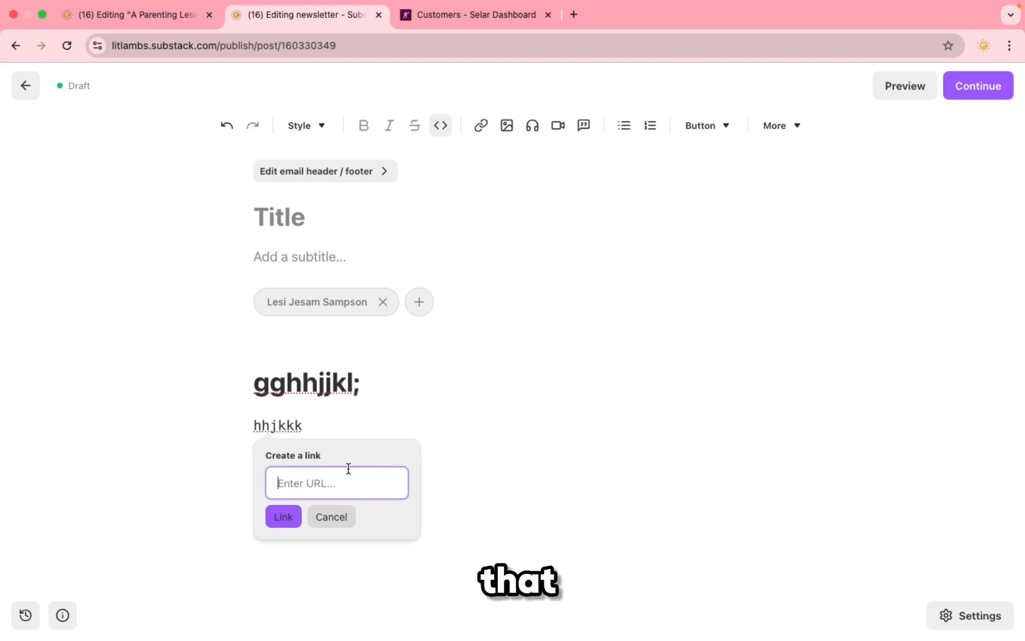
Step: Preview the image and audio insert menus, then open the Embed video panel
left_click(508, 131)
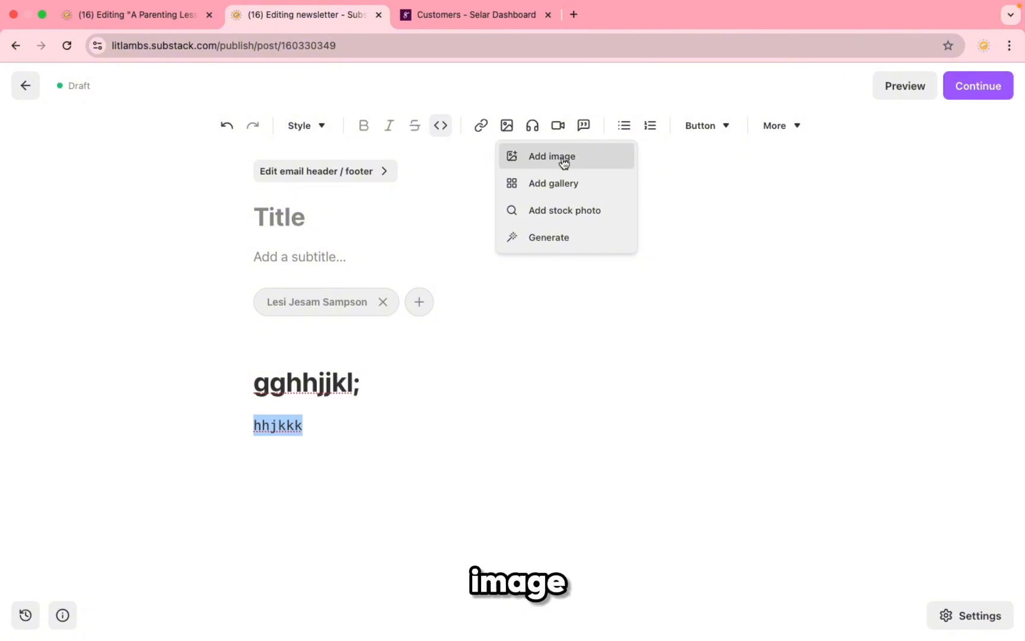
left_click(531, 132)
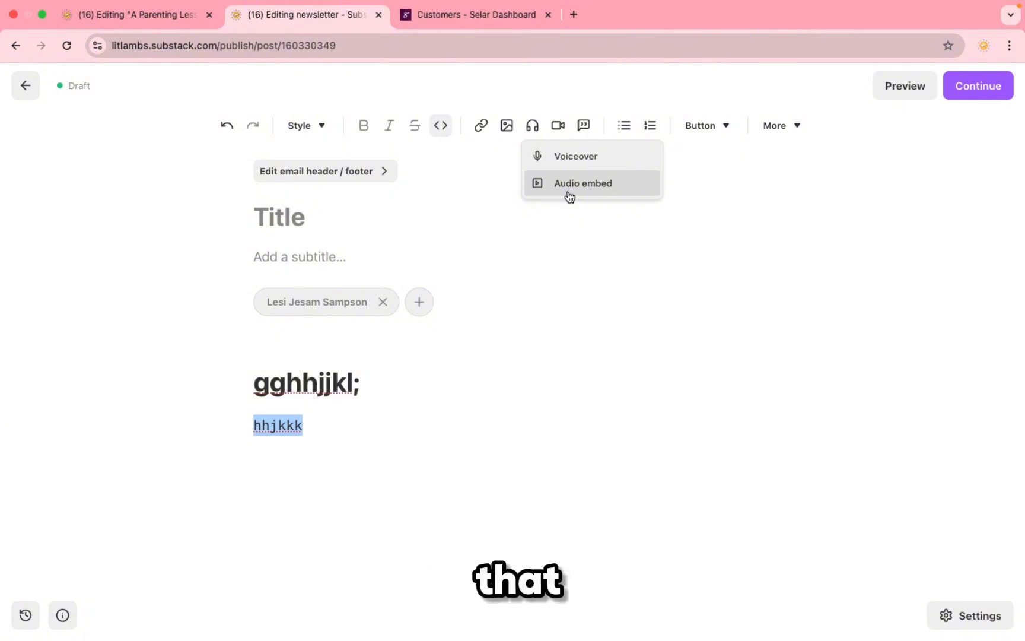
left_click(558, 133)
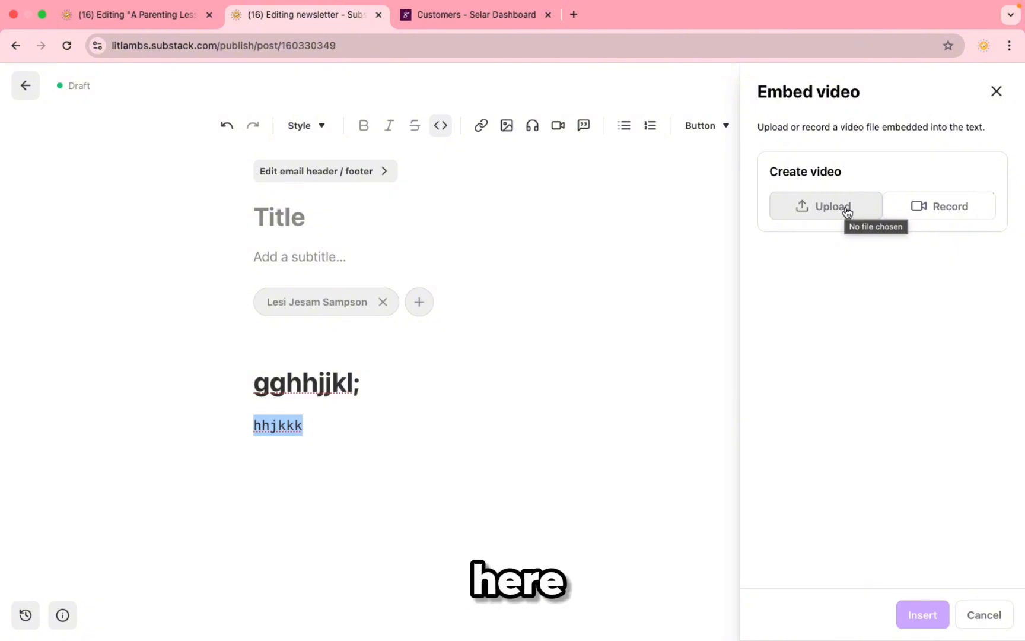
Step: Make 'hhjkkk' a block quote and extend it to 'hhjkkklllll'
left_click(585, 127)
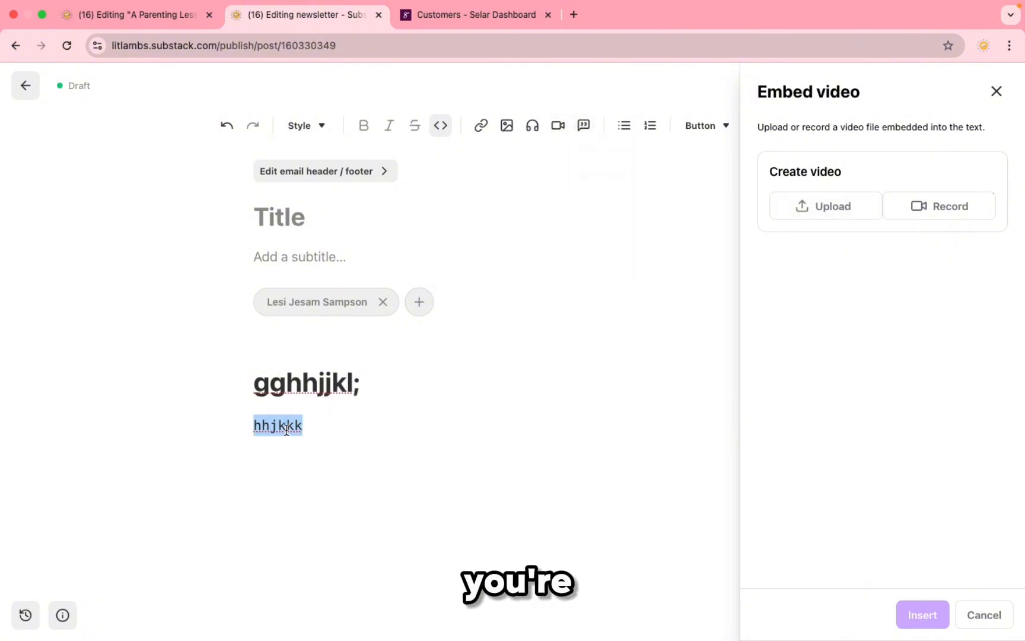
left_click(593, 135)
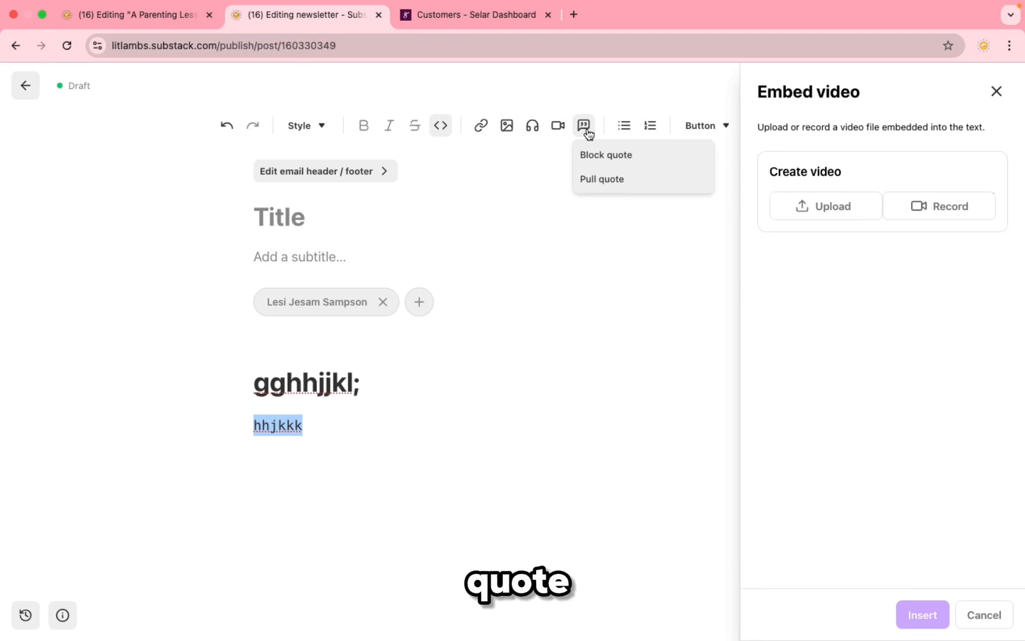
left_click(596, 158)
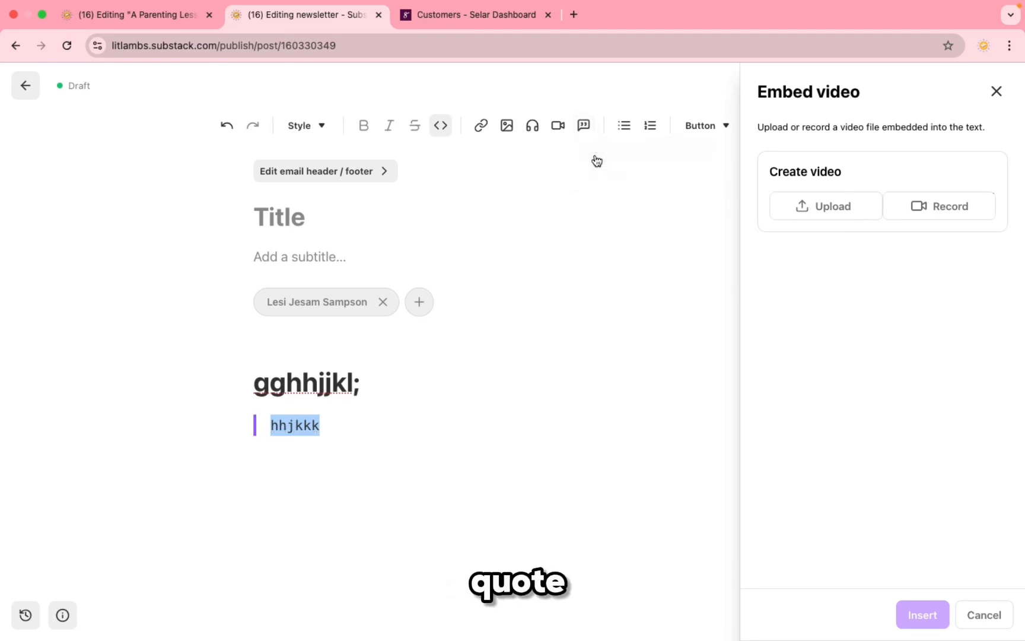
left_click(337, 433)
type("lllll")
Step: Add a second quote line 'kkkkkk' and select the quote's two lines
key("Return")
type("kkkkkk")
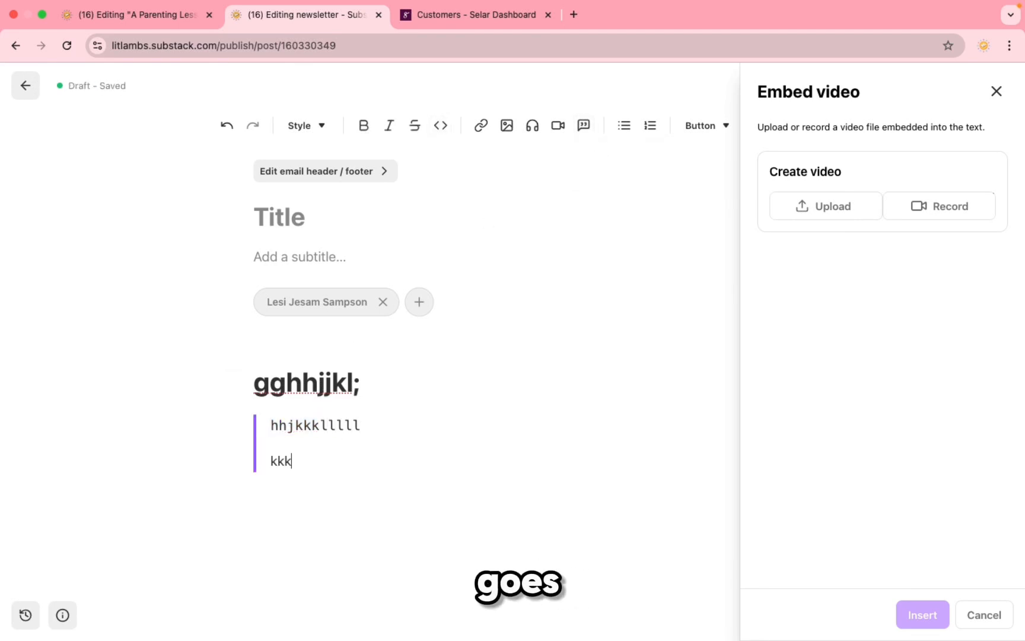
key("Return")
key("Return")
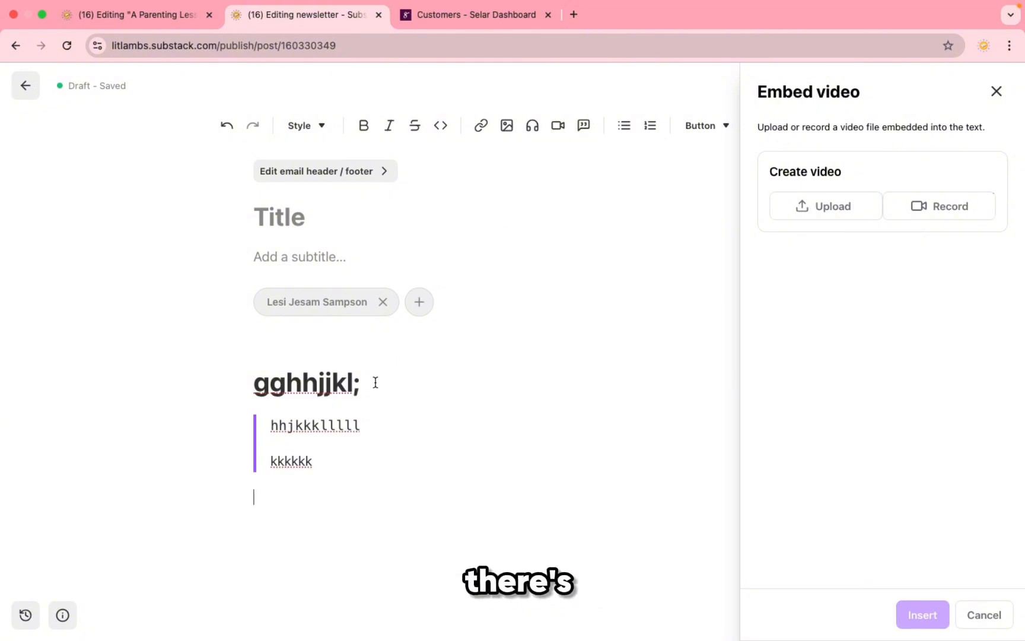
triple_click(337, 445)
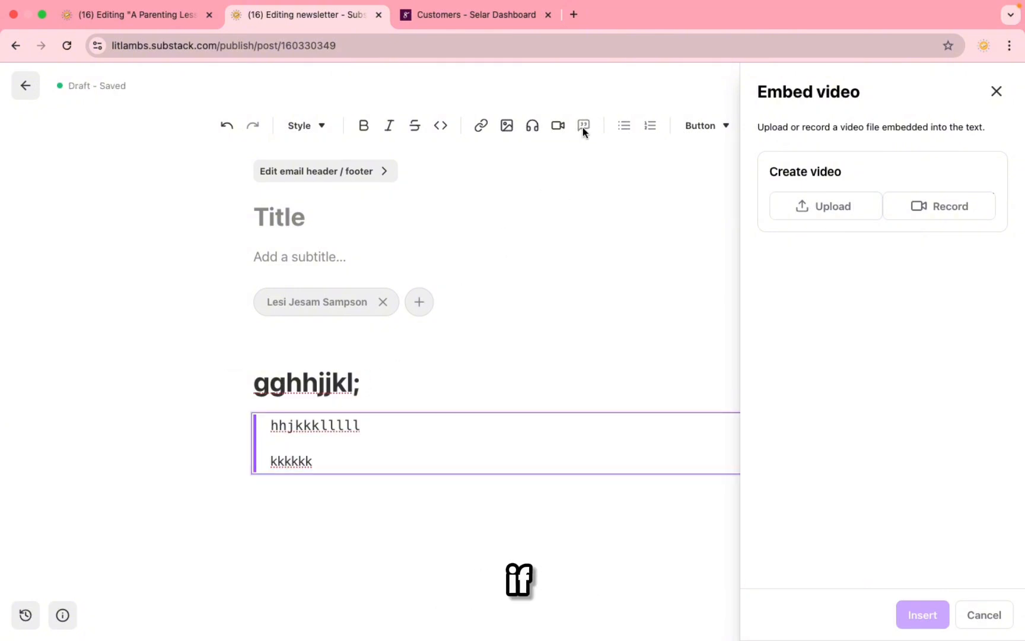
left_click(358, 462)
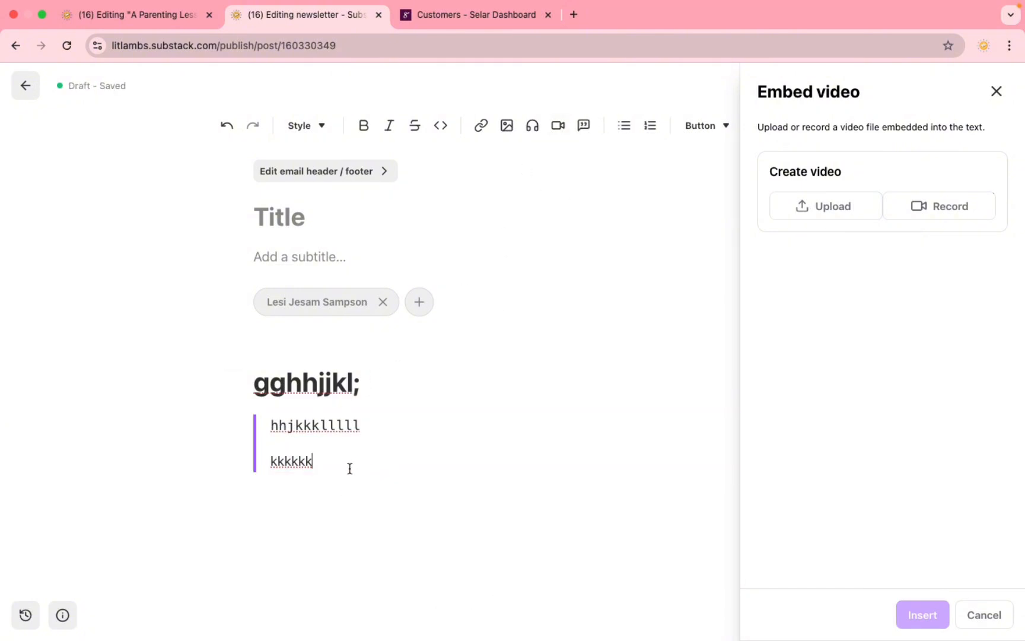
left_click_drag(331, 472, 272, 424)
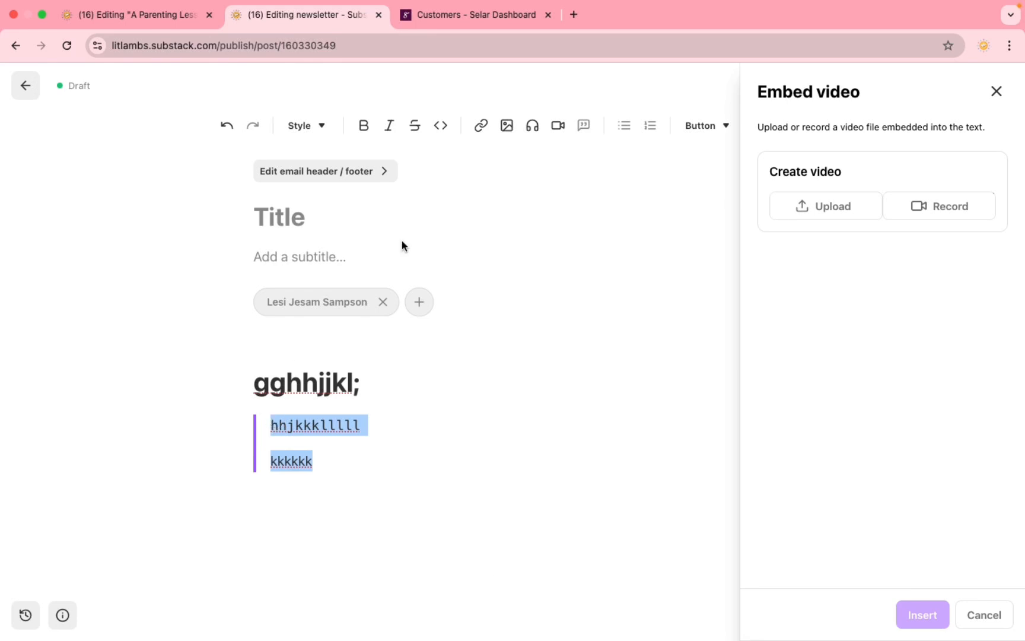
left_click(412, 473)
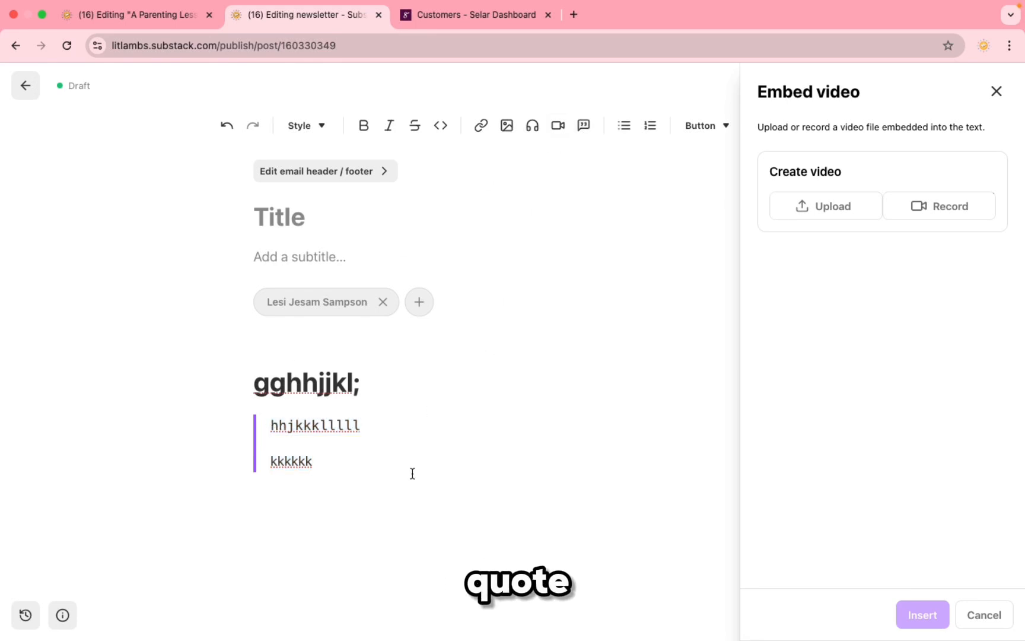
Step: Type 'hhhhh' and format it as a centered italic pull quote
type("hhhhh")
left_click(274, 504)
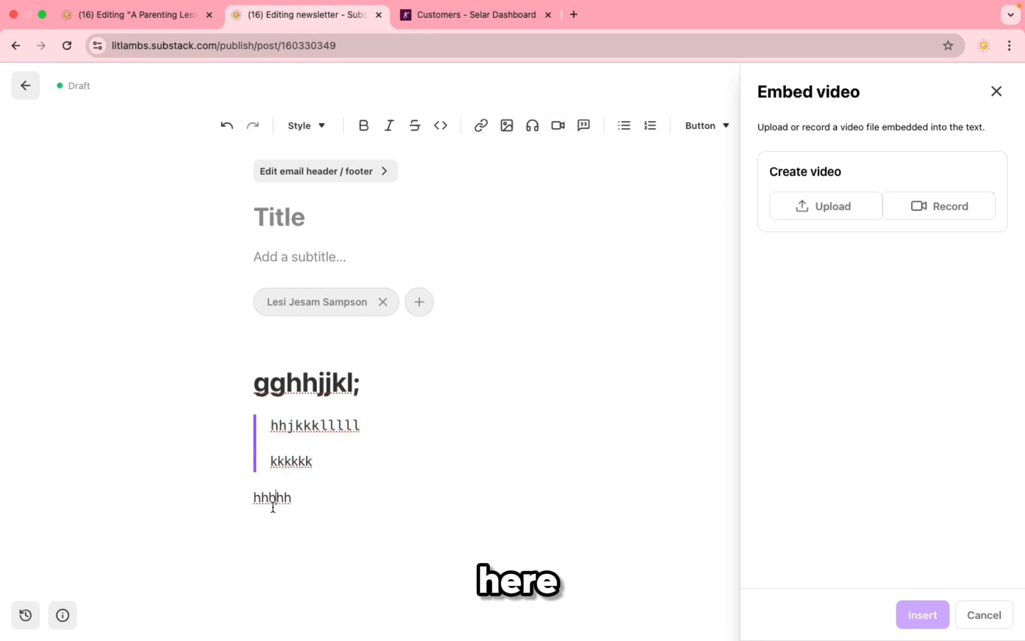
double_click(273, 505)
left_click(584, 126)
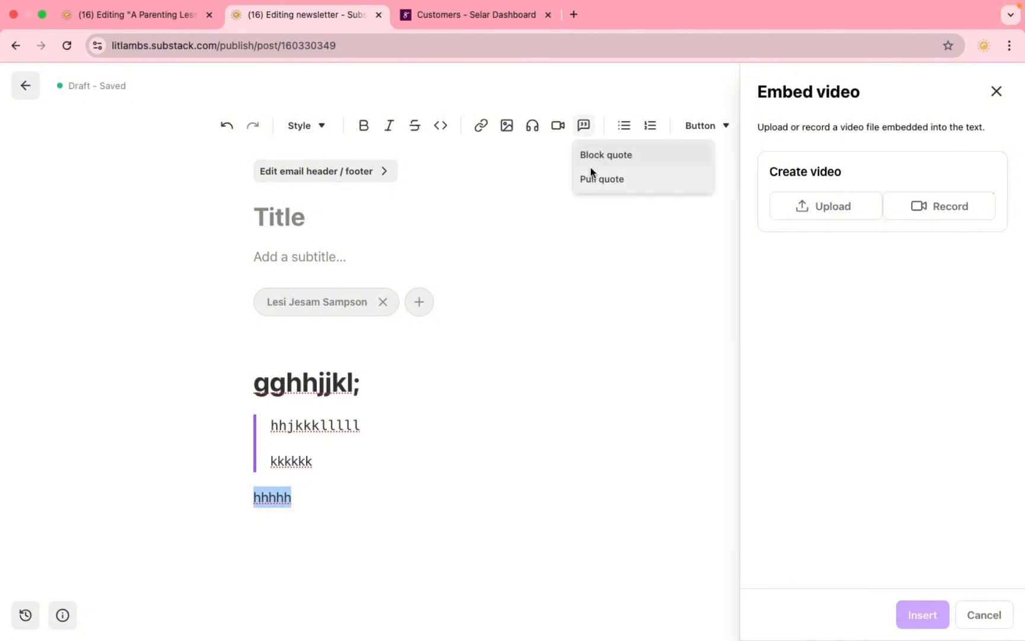
left_click(595, 180)
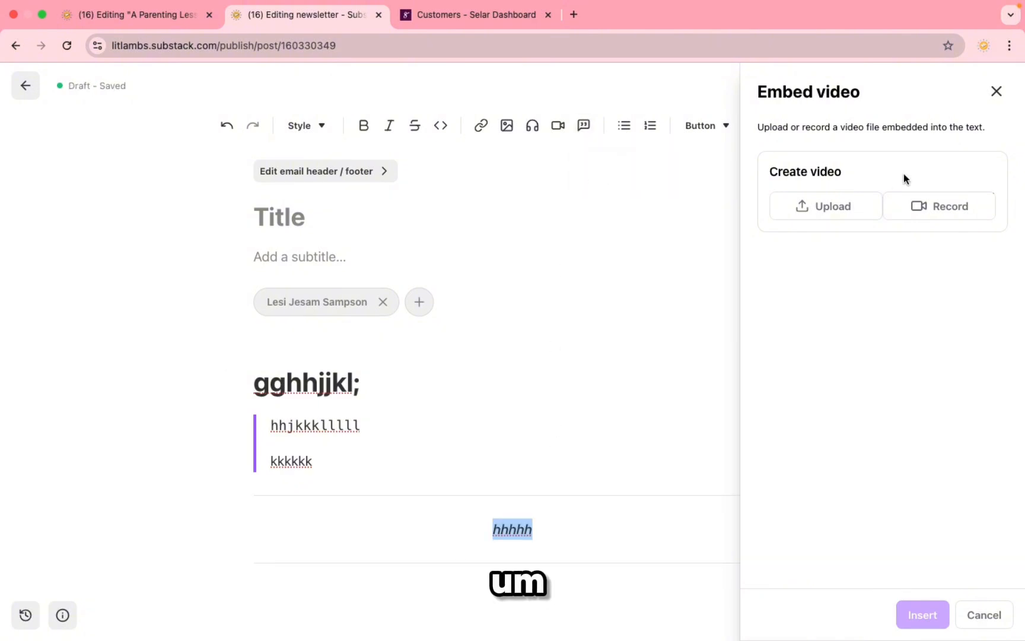
Step: Close the video embed panel, toggle a bullet on and off, and start a paragraph below
left_click(997, 93)
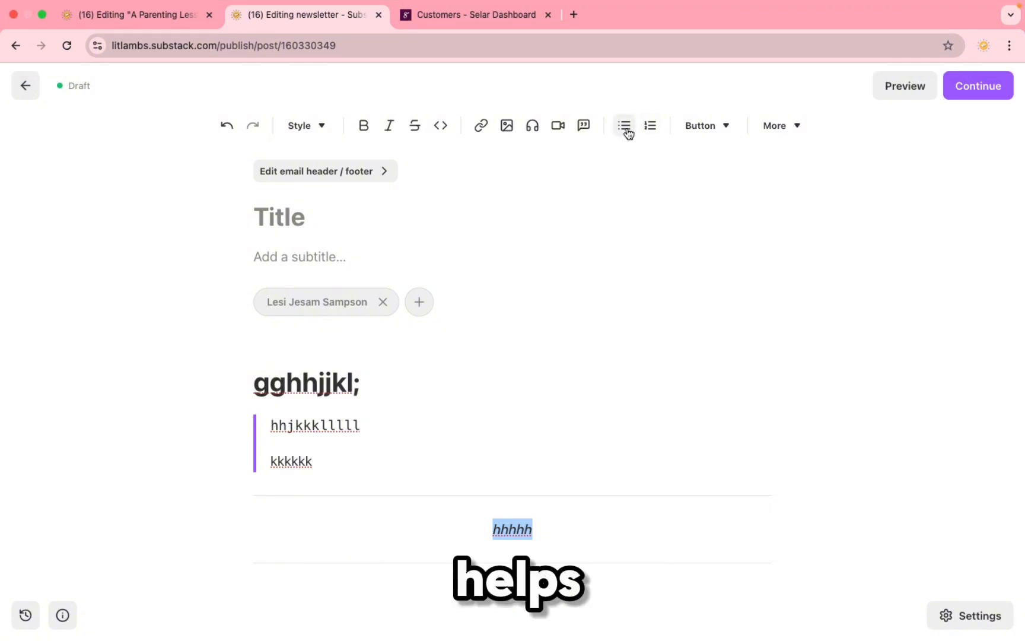
left_click(626, 127)
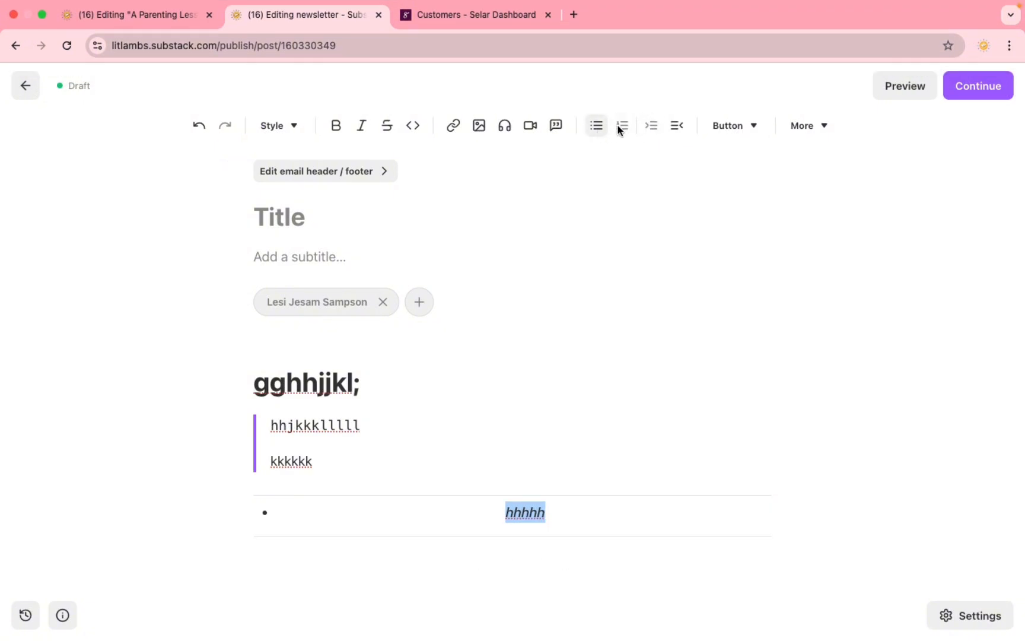
left_click(679, 128)
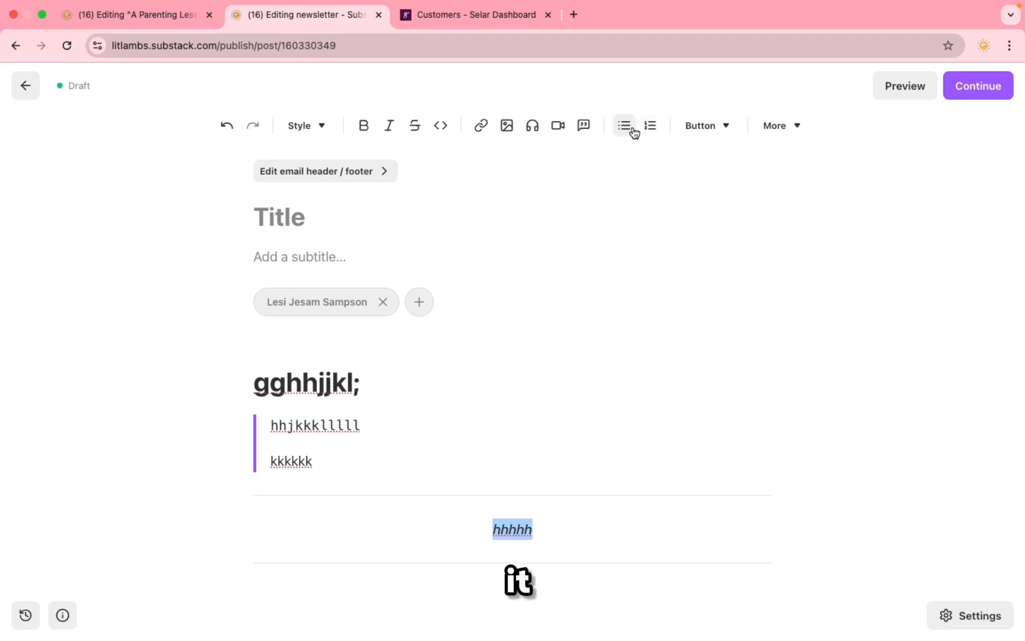
left_click(455, 595)
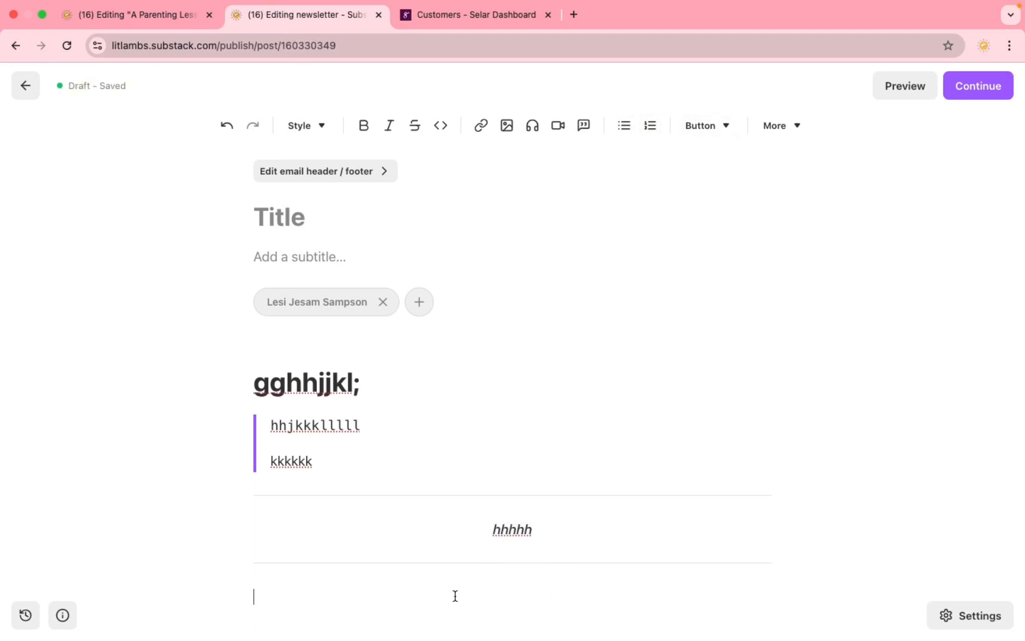
scroll(505, 368, "down", 5)
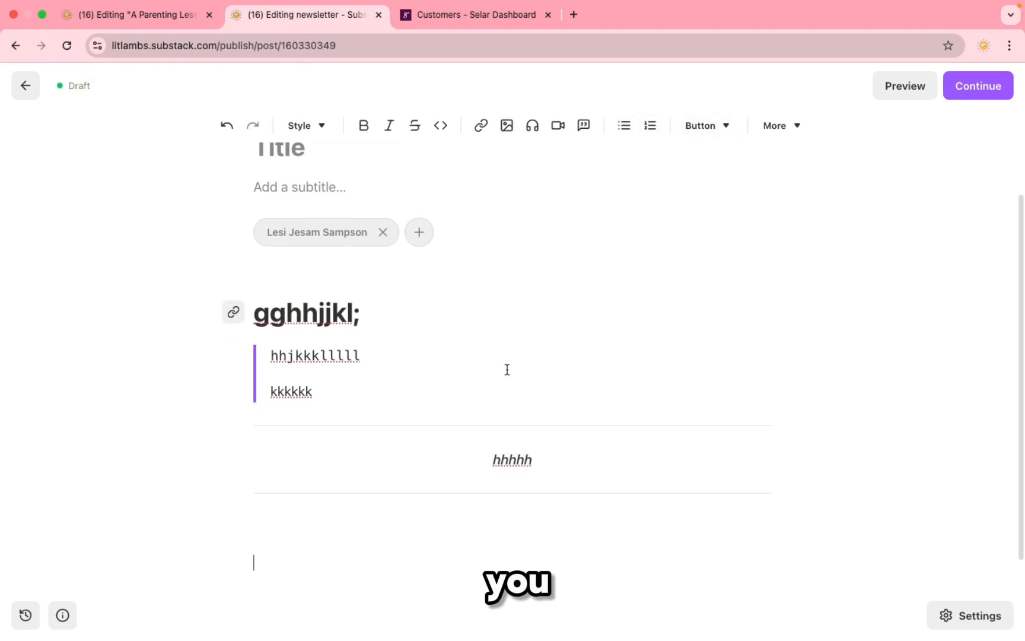
Step: Insert a Subscribe now button, a Subscribe with caption box, and a Leave a comment button
left_click(714, 130)
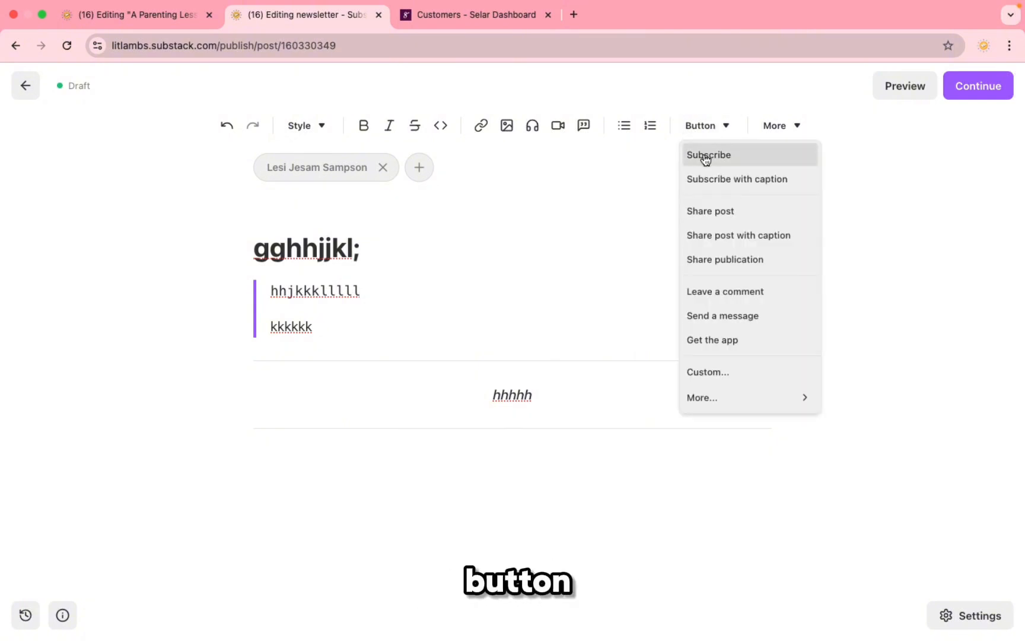
left_click(704, 154)
left_click(724, 128)
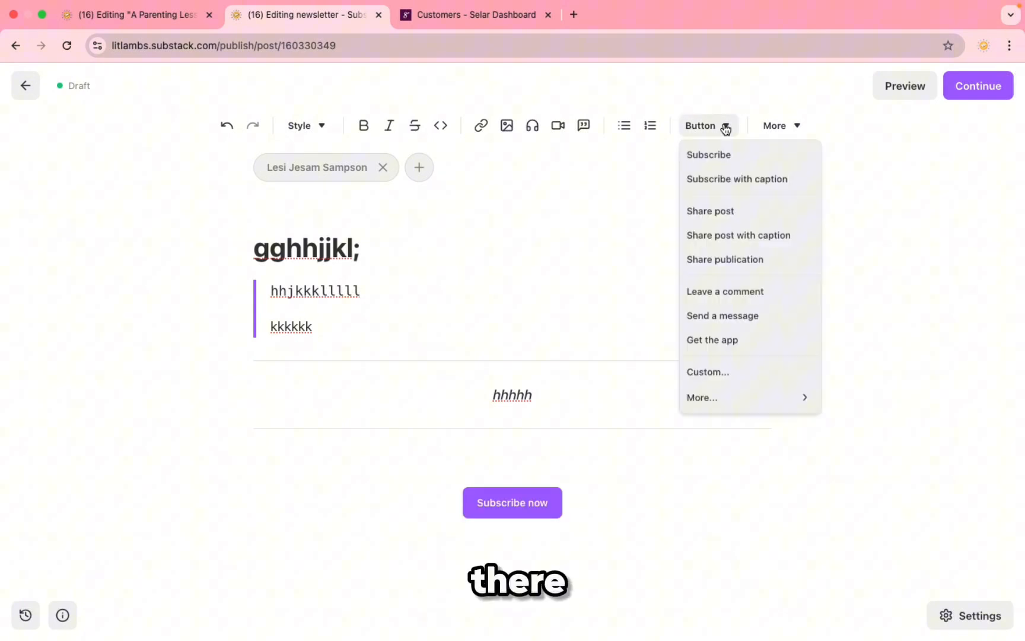
left_click(721, 181)
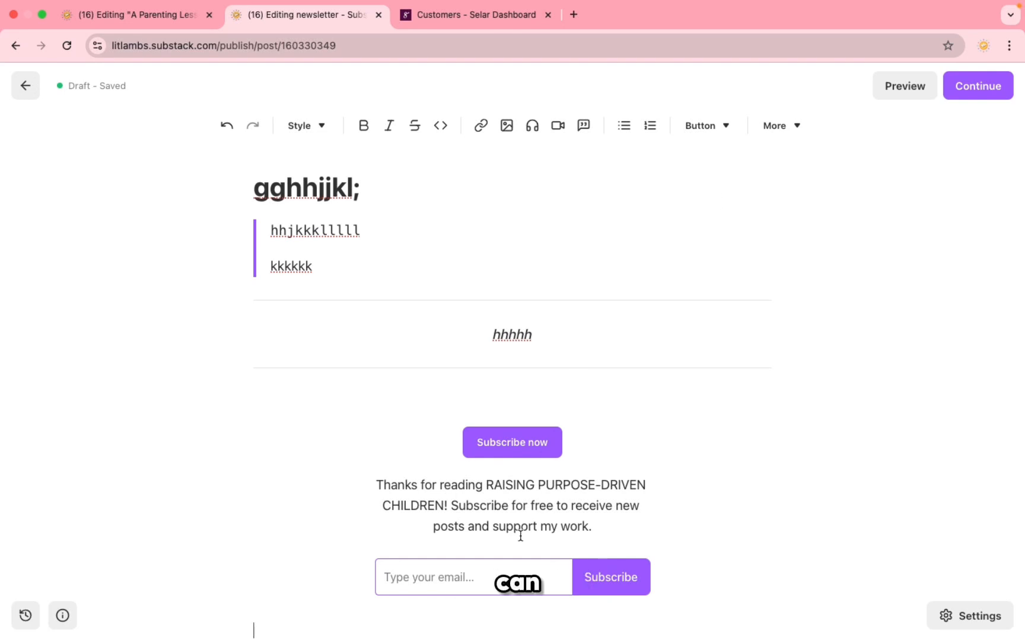
scroll(598, 475, "down", 2)
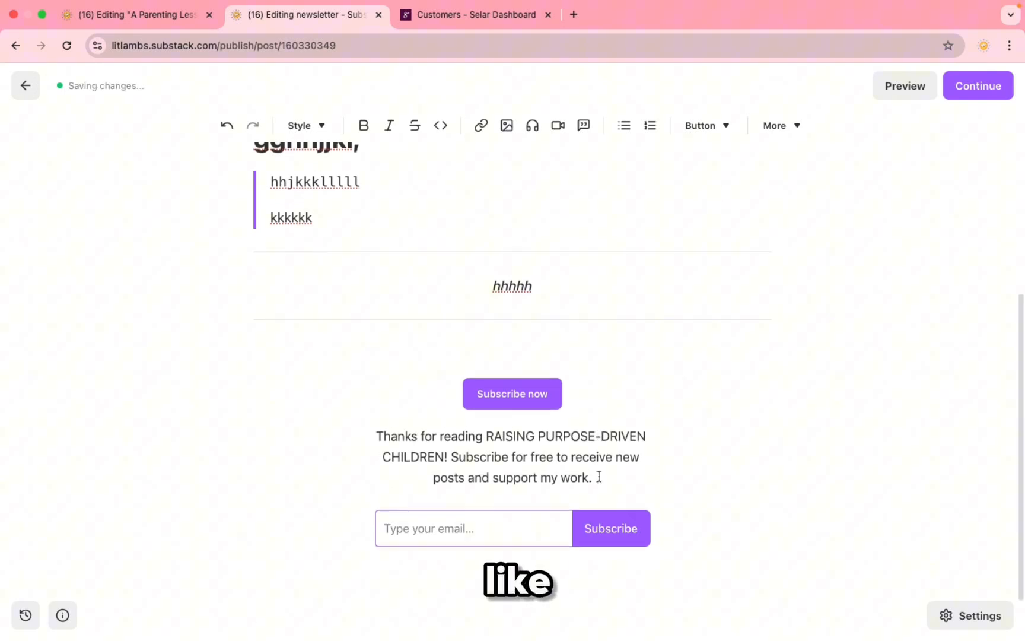
left_click(724, 125)
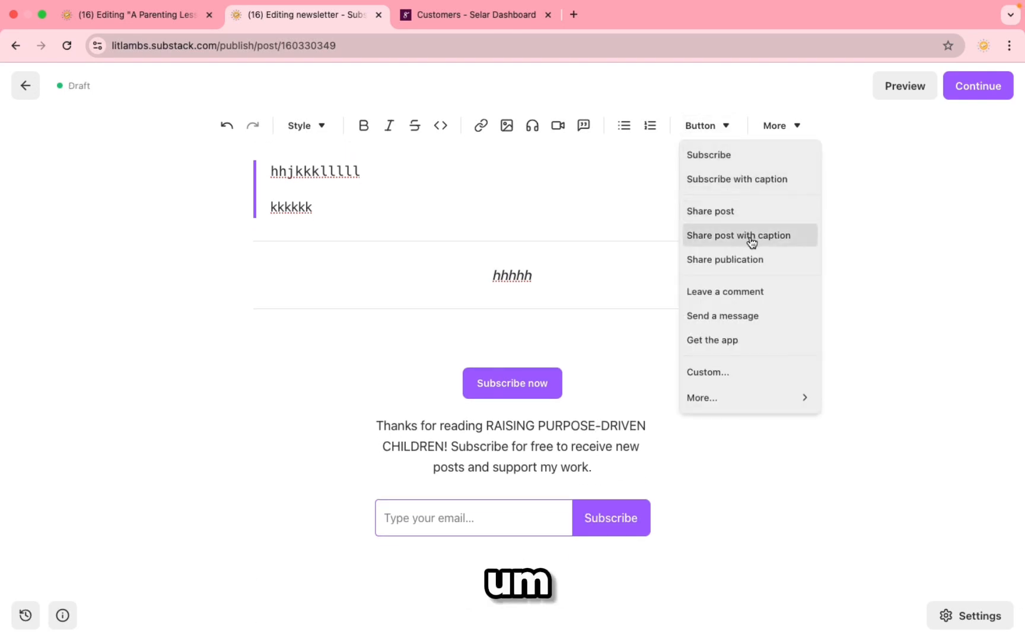
left_click(747, 292)
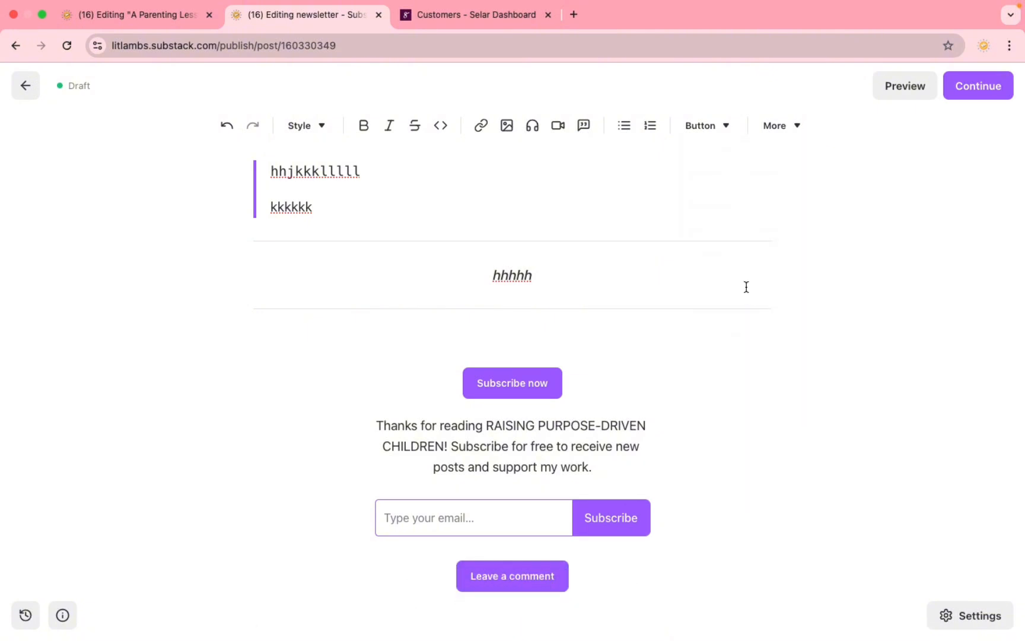
Step: Draft a custom button labelled 'Join muy communit' linking to 'hhj', then cancel it
left_click(727, 128)
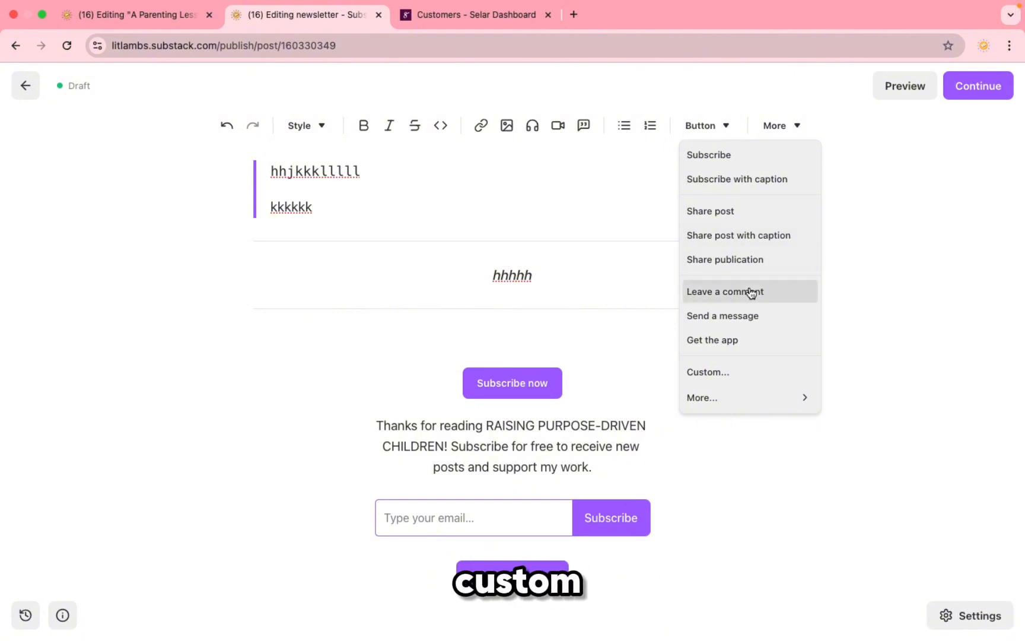
left_click(728, 372)
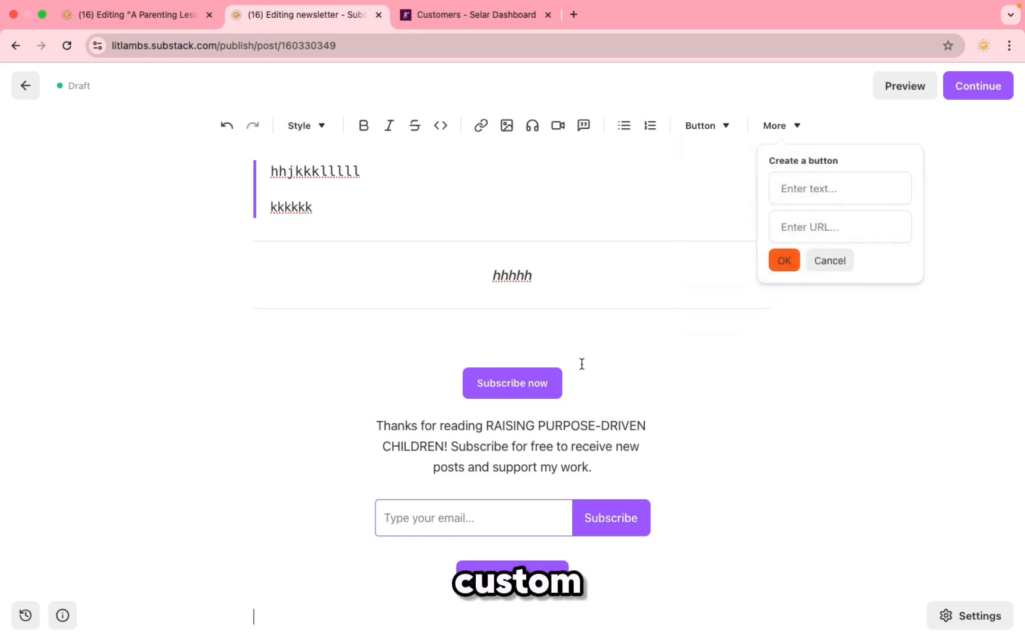
left_click(807, 196)
type("Joi")
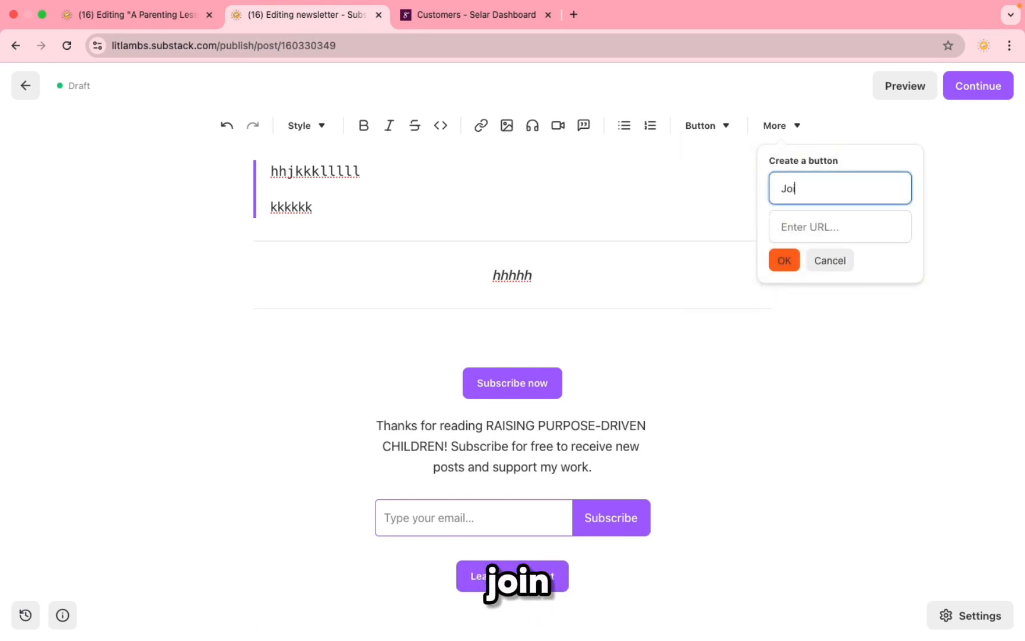
type("n mu")
type("y community")
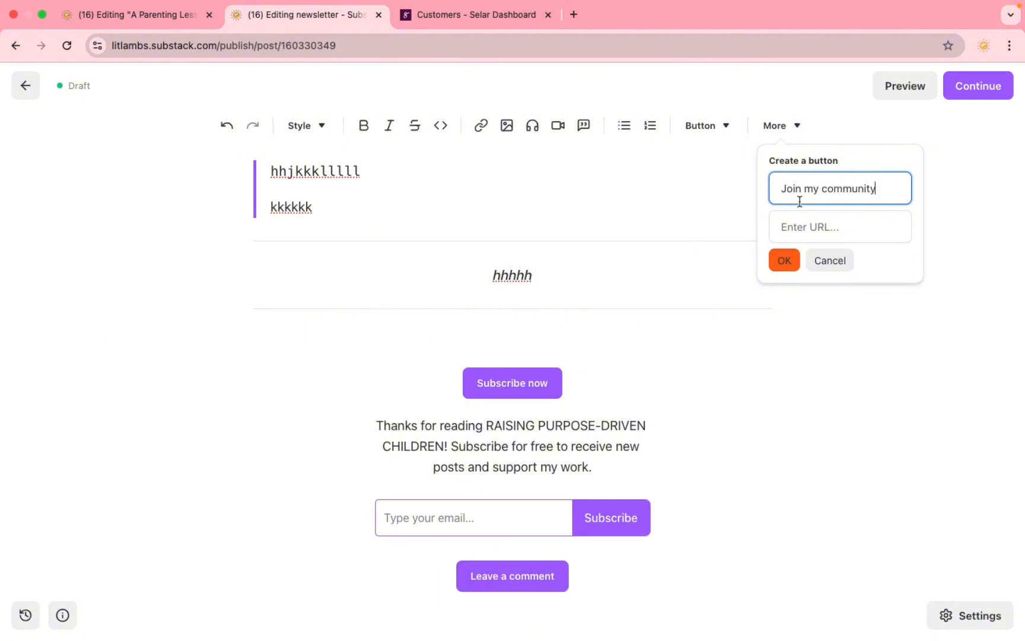
left_click(798, 224)
type("hhj")
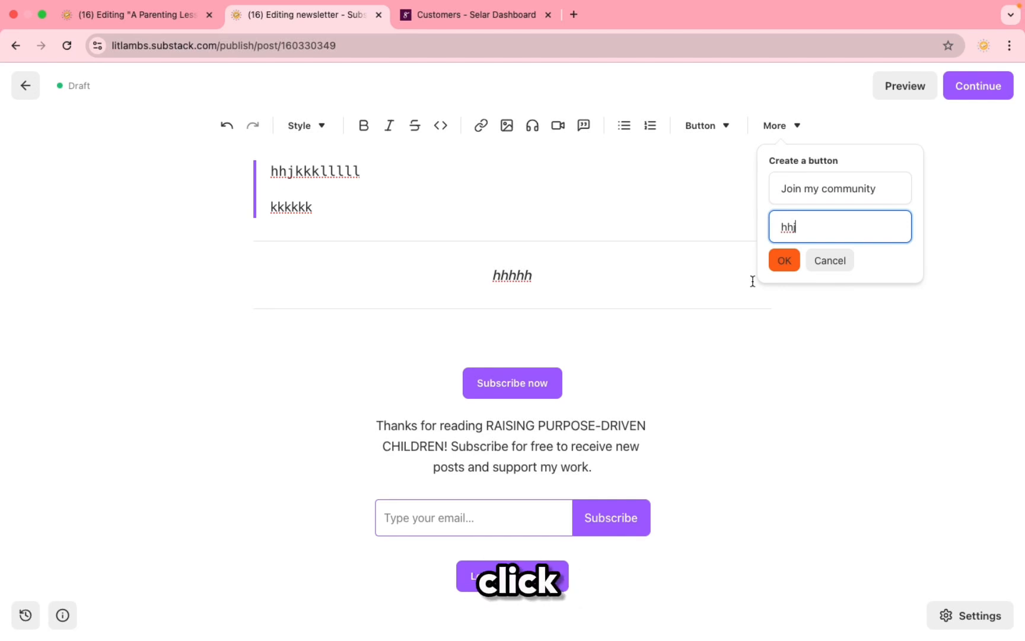
left_click(759, 327)
Step: Insert a divider below the Leave a comment button
left_click(796, 127)
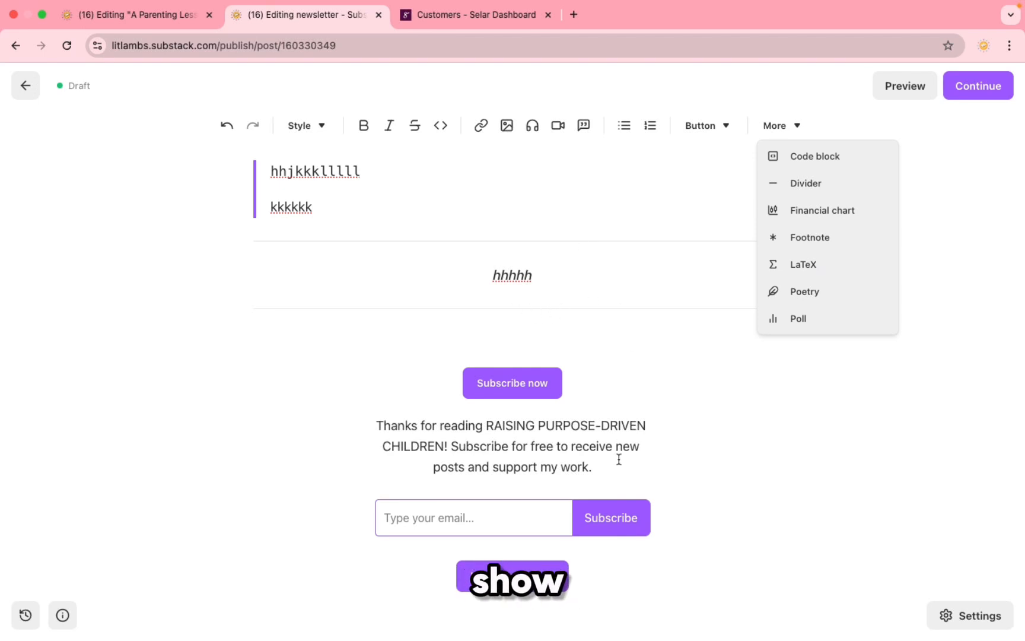
scroll(615, 490, "down", 2)
left_click(650, 514)
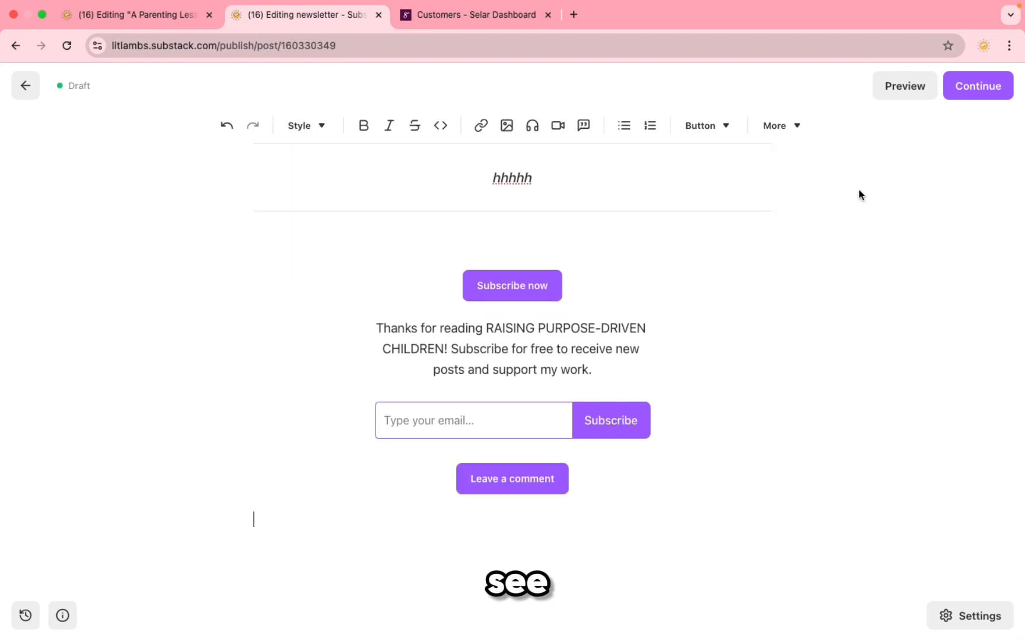
left_click(796, 133)
left_click(805, 183)
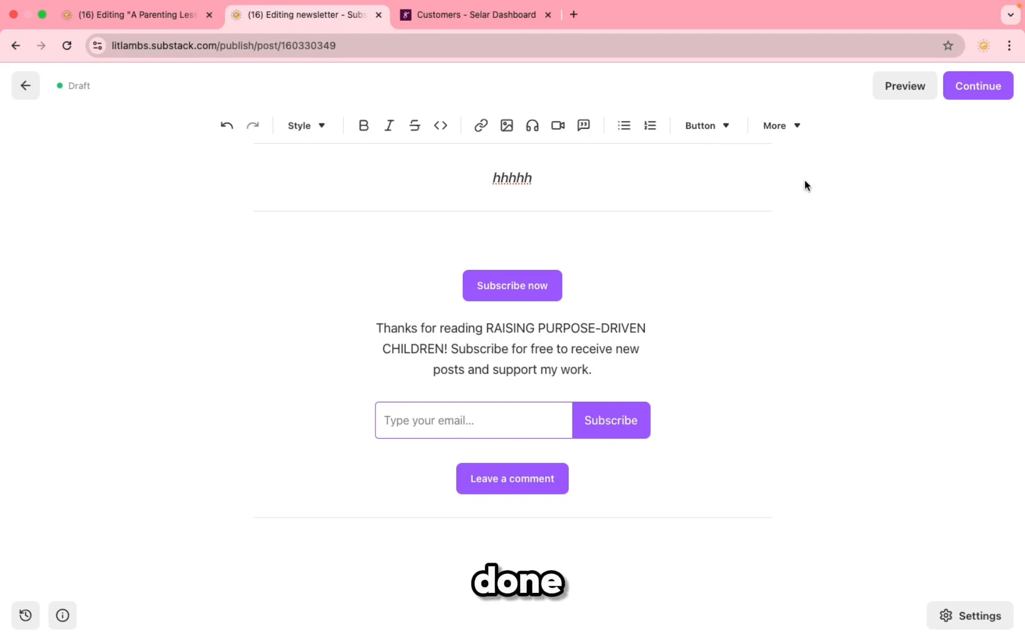
Step: Preview the post in desktop and email views, then return to editing
left_click(919, 87)
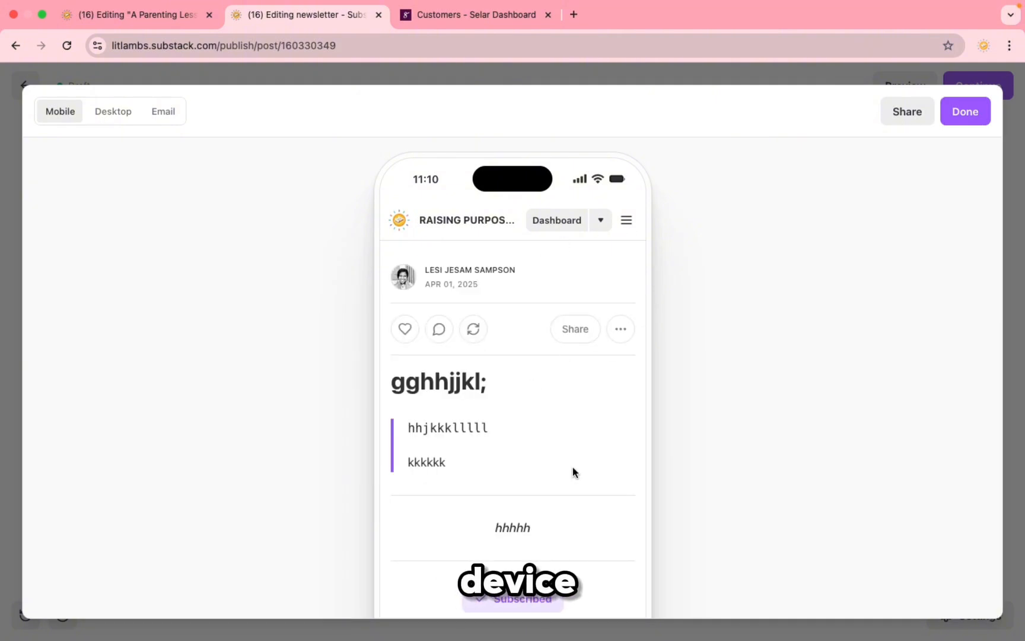
scroll(572, 472, "down", 10)
scroll(579, 431, "up", 10)
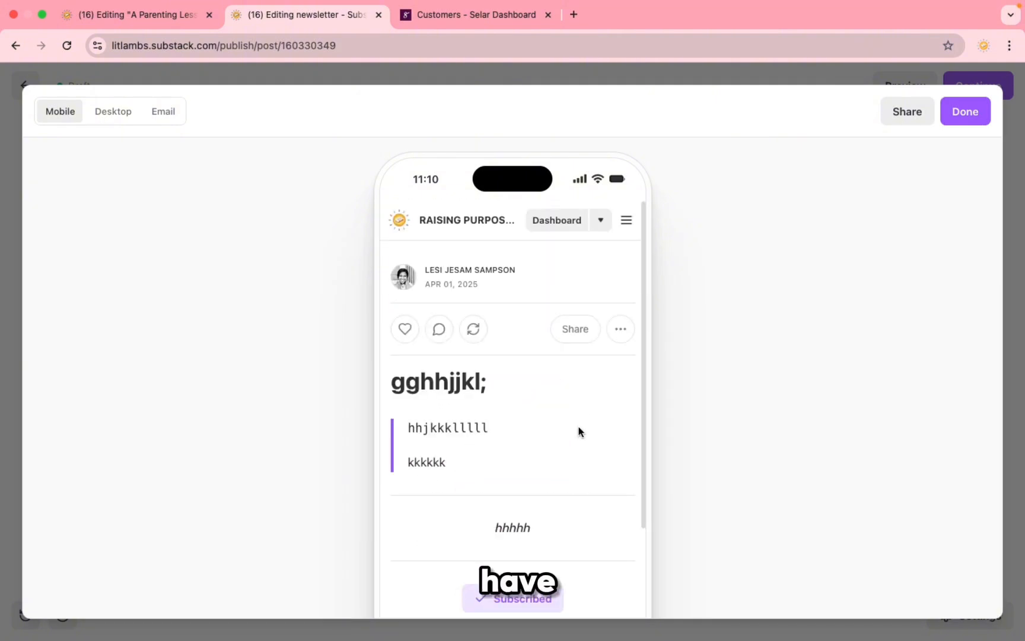
left_click(119, 112)
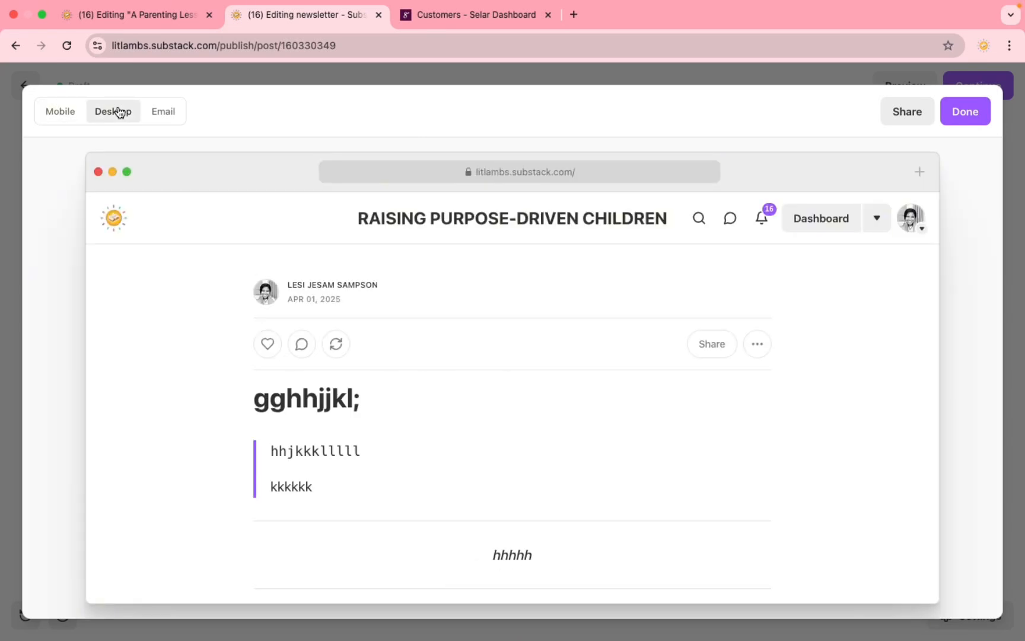
left_click(165, 115)
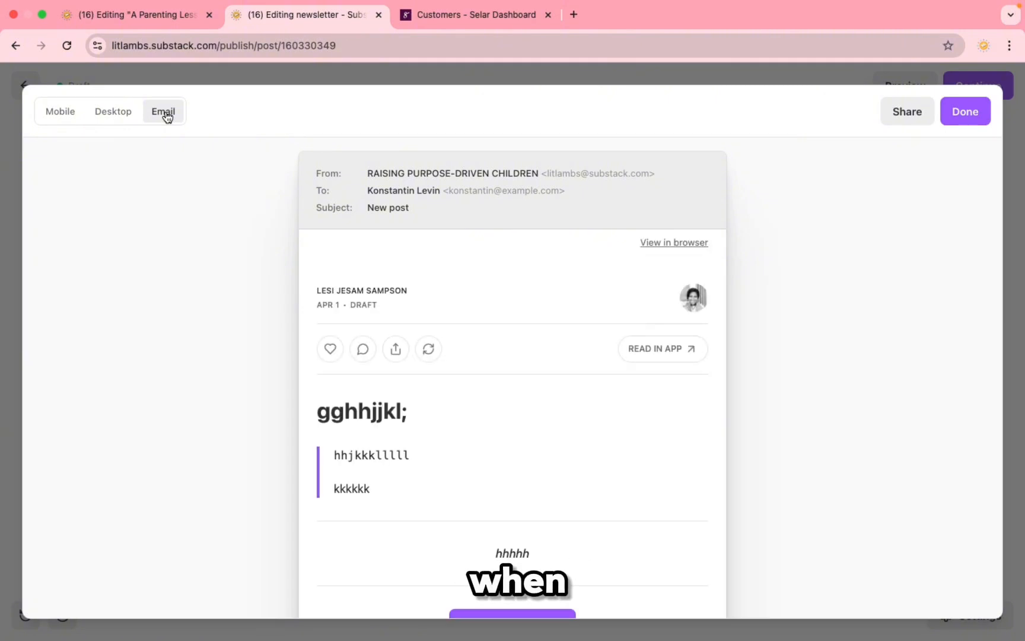
left_click(967, 114)
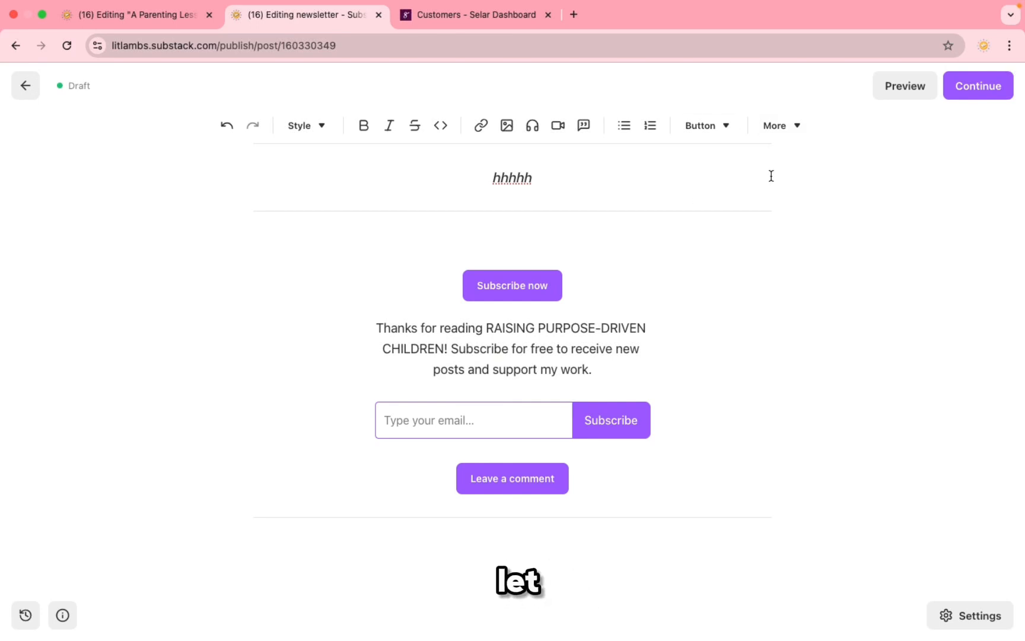
left_click(143, 16)
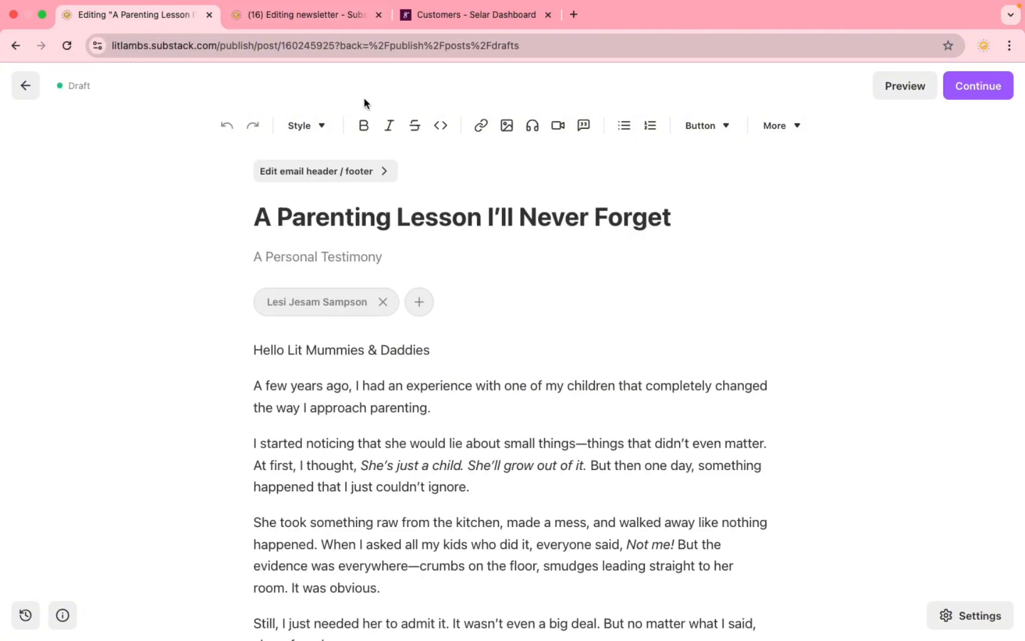
scroll(419, 284, "down", 3)
scroll(543, 378, "down", 6)
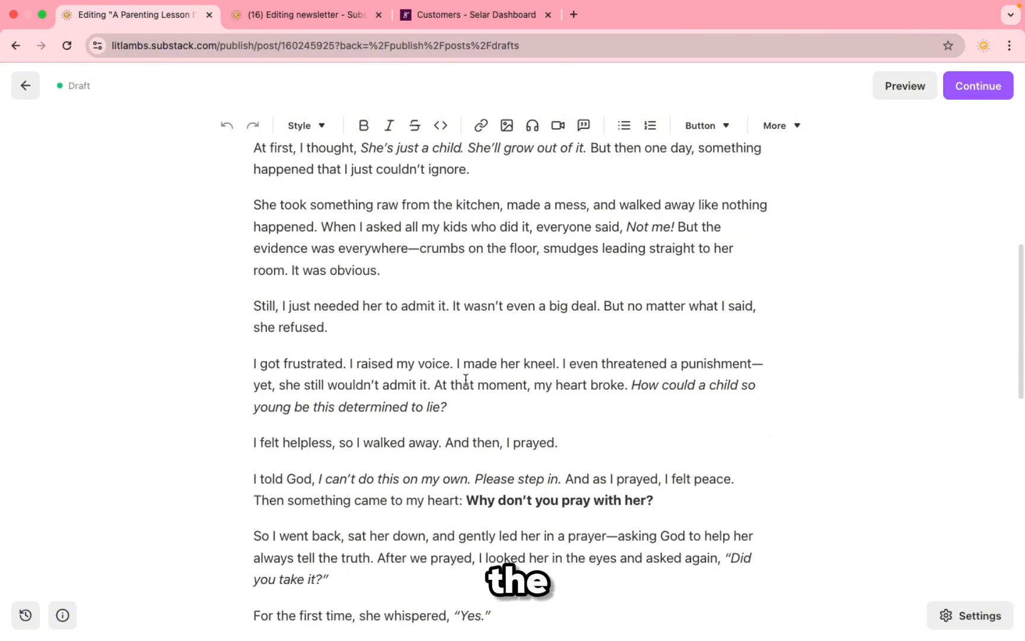
scroll(552, 361, "up", 10)
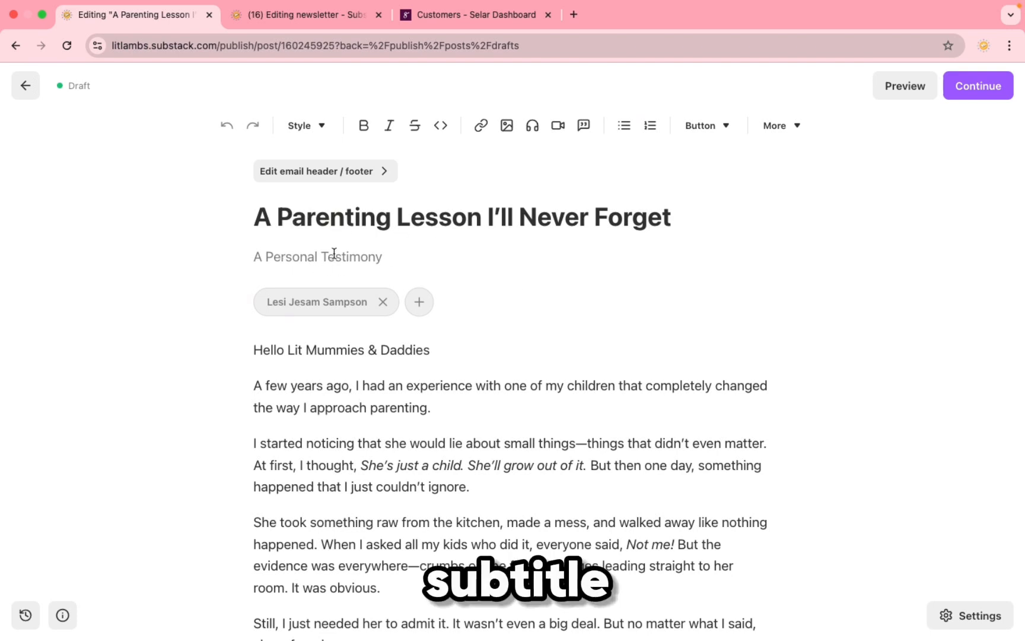
scroll(354, 436, "down", 8)
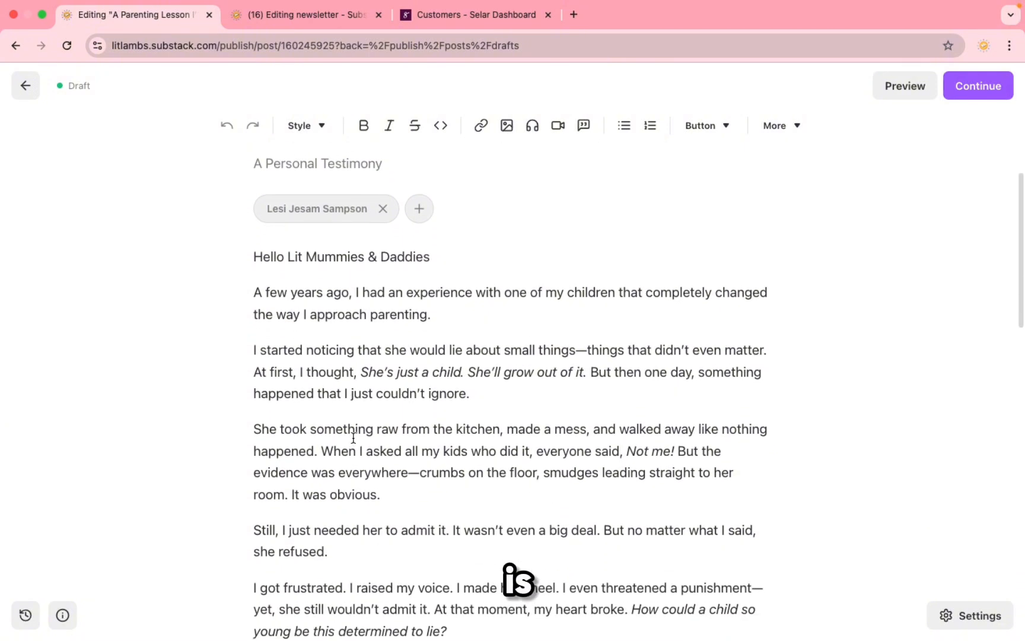
scroll(354, 438, "down", 7)
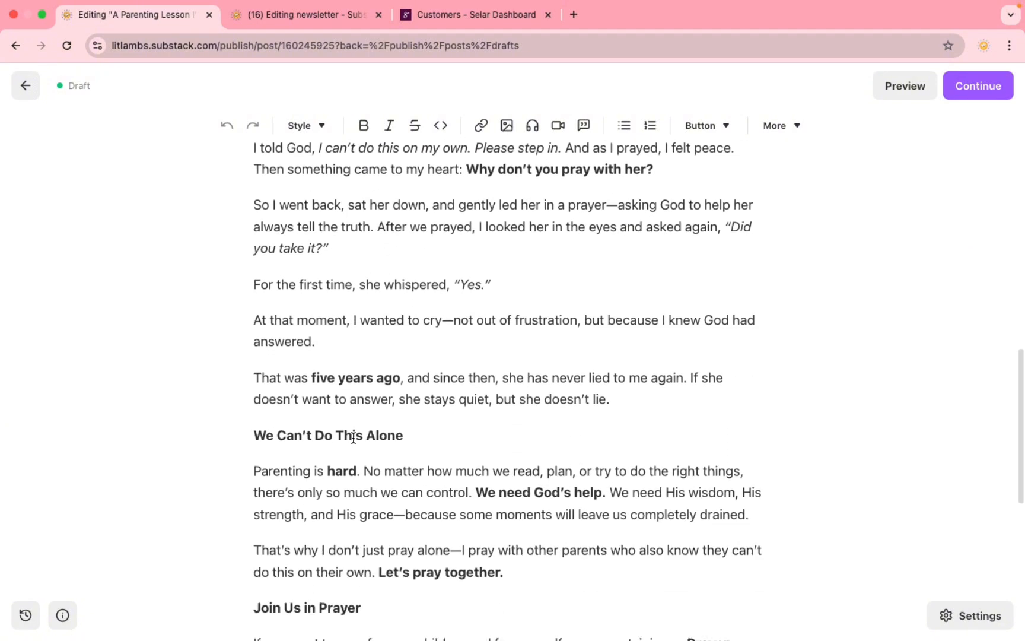
scroll(451, 451, "down", 1)
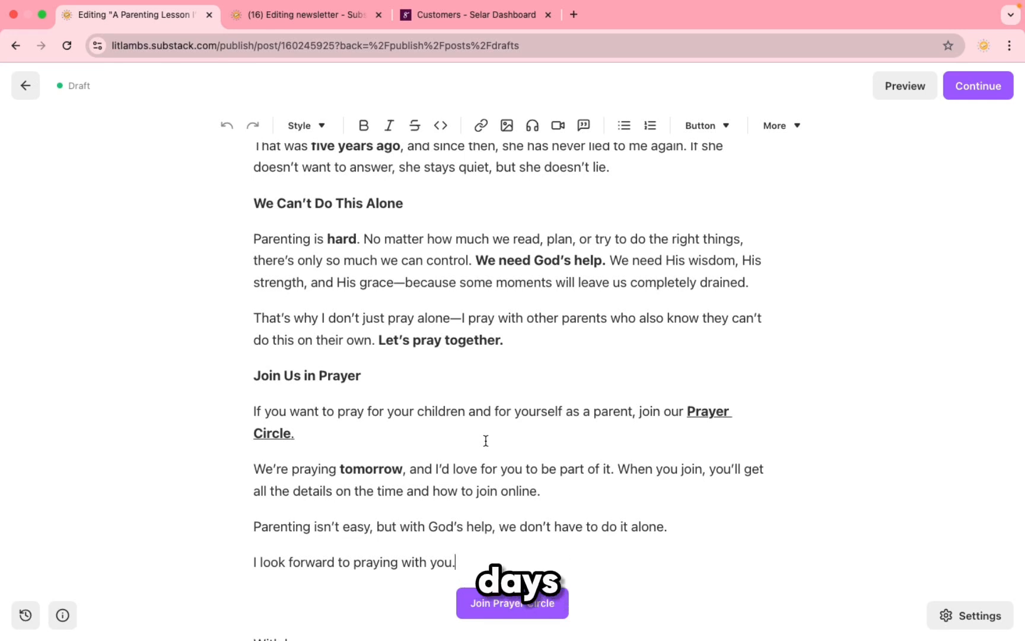
scroll(506, 431, "down", 2)
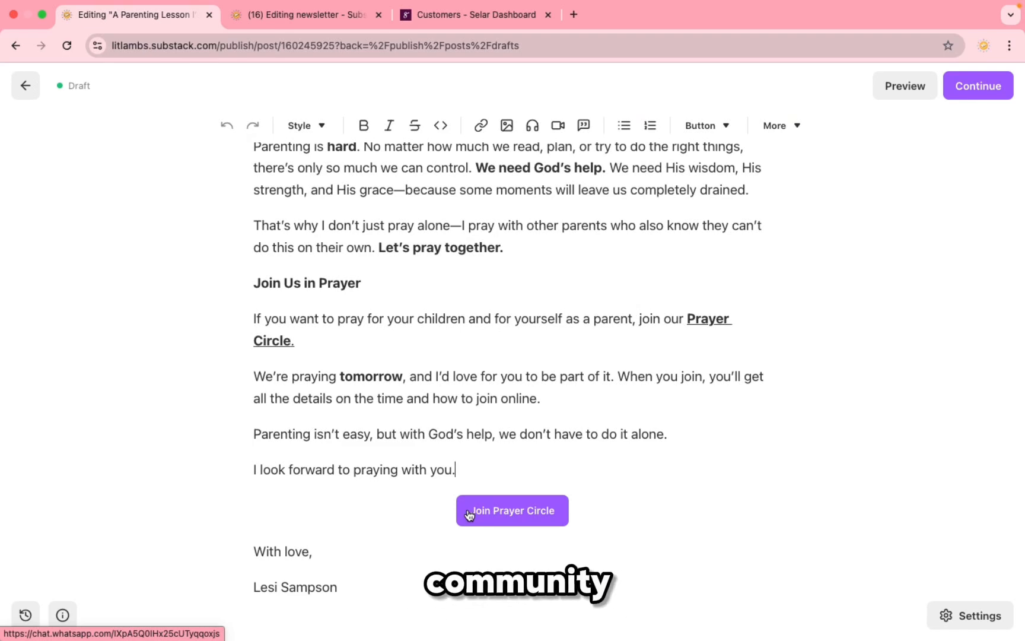
scroll(548, 424, "up", 4)
scroll(678, 330, "up", 10)
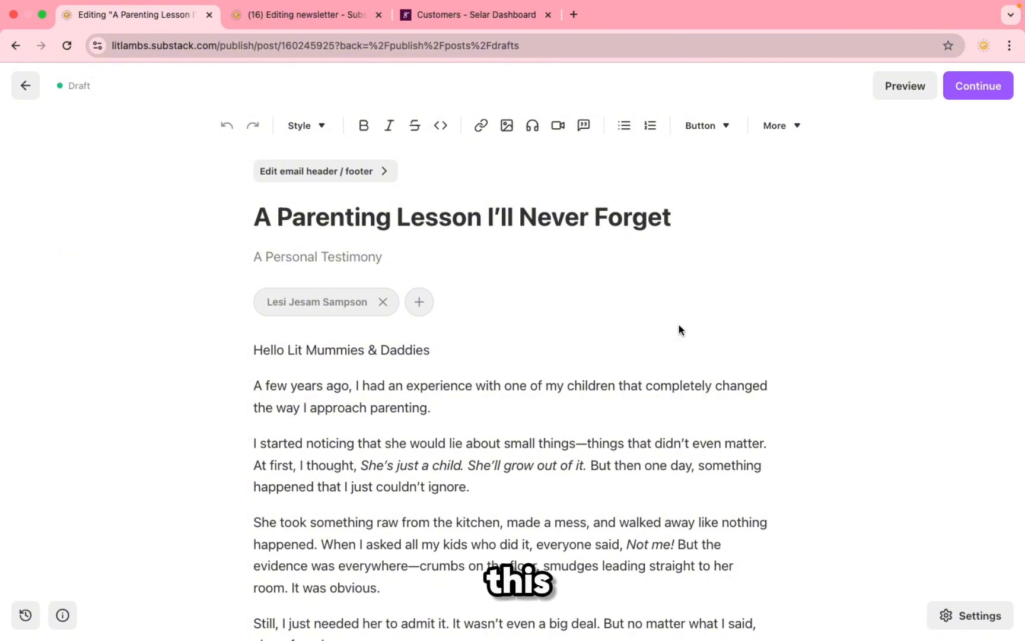
Step: Open the post's publish settings and set the sun logo as its social preview image
left_click(976, 87)
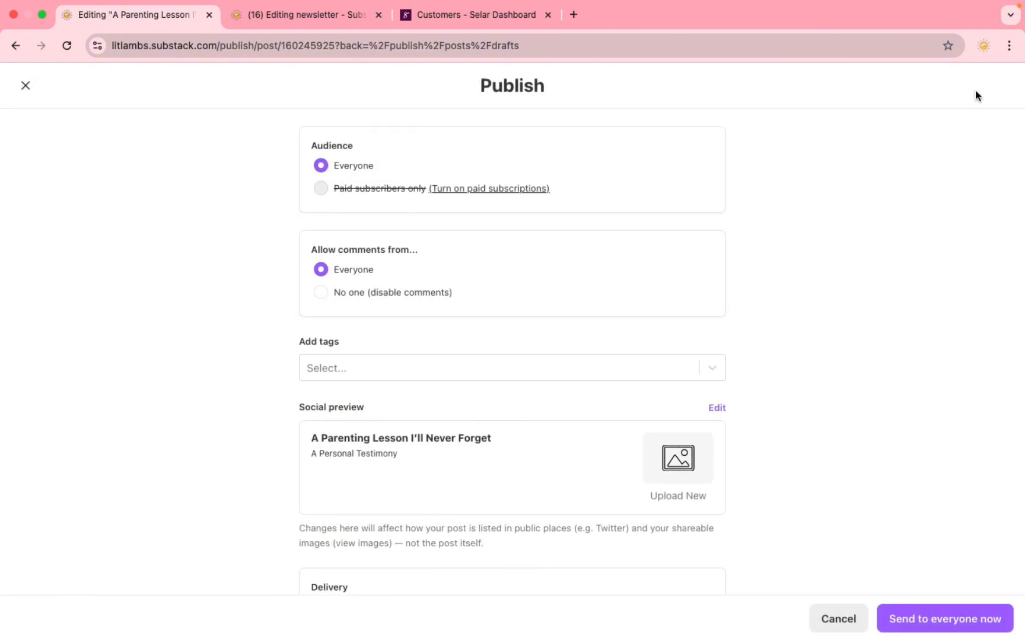
scroll(591, 212, "down", 4)
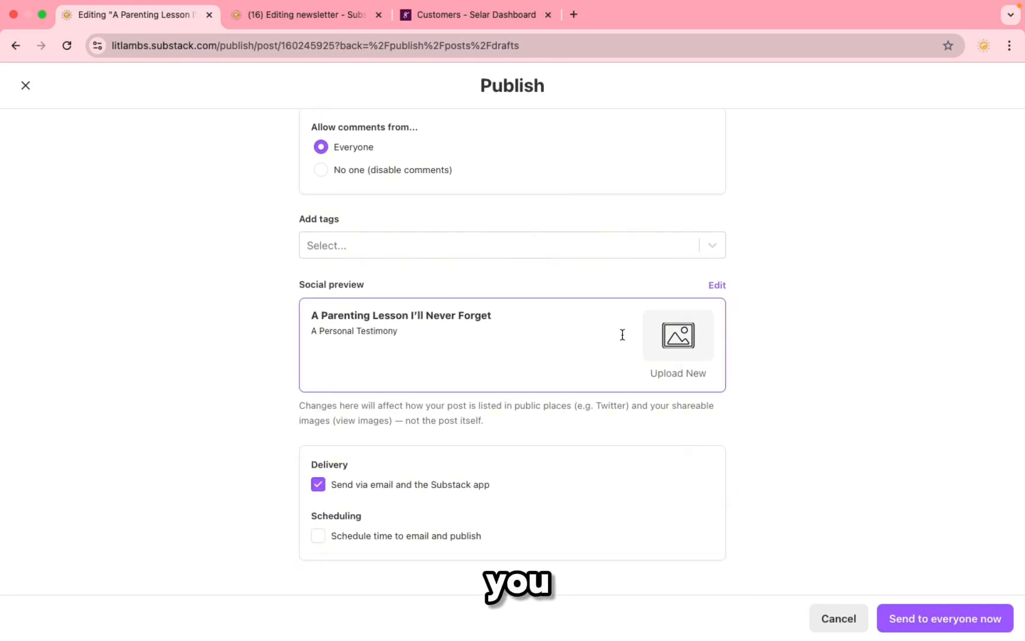
mouse_move(712, 356)
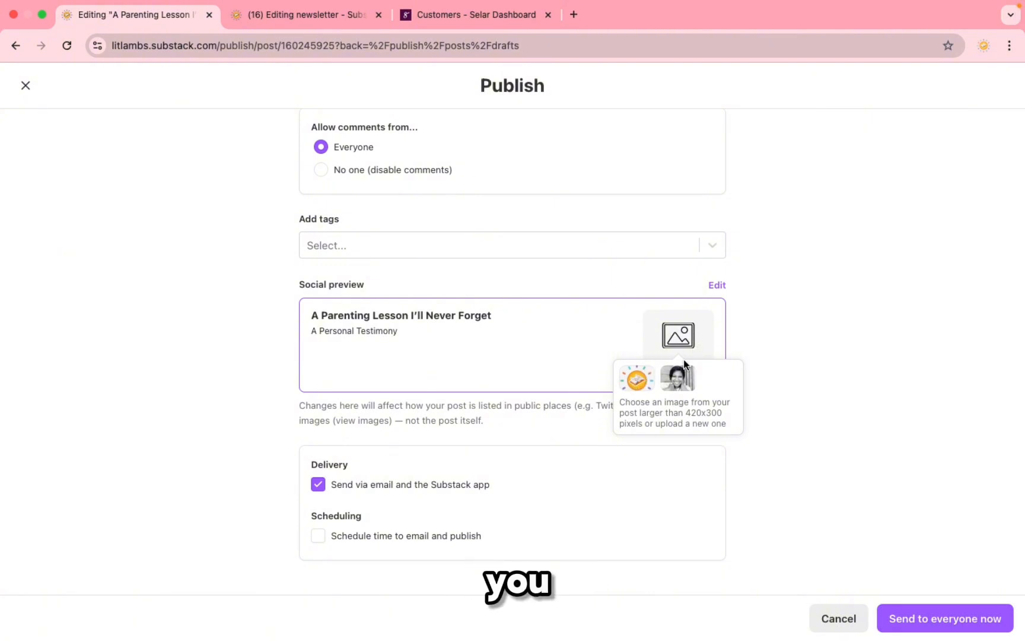
left_click(636, 378)
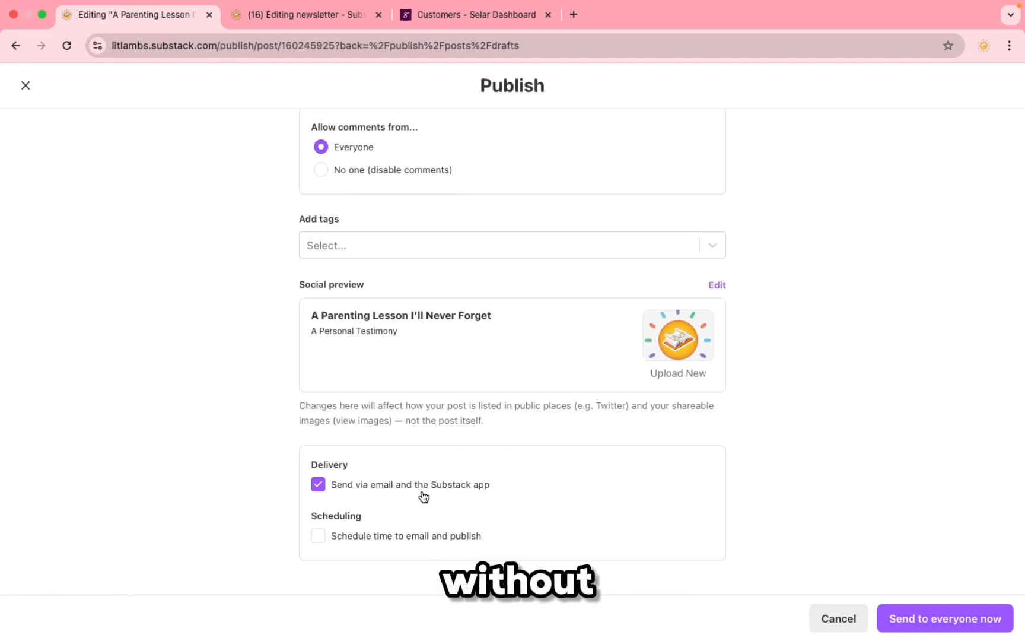
Step: Schedule the post to email and publish on April 4, 2025 at 04:00 AM
left_click(319, 536)
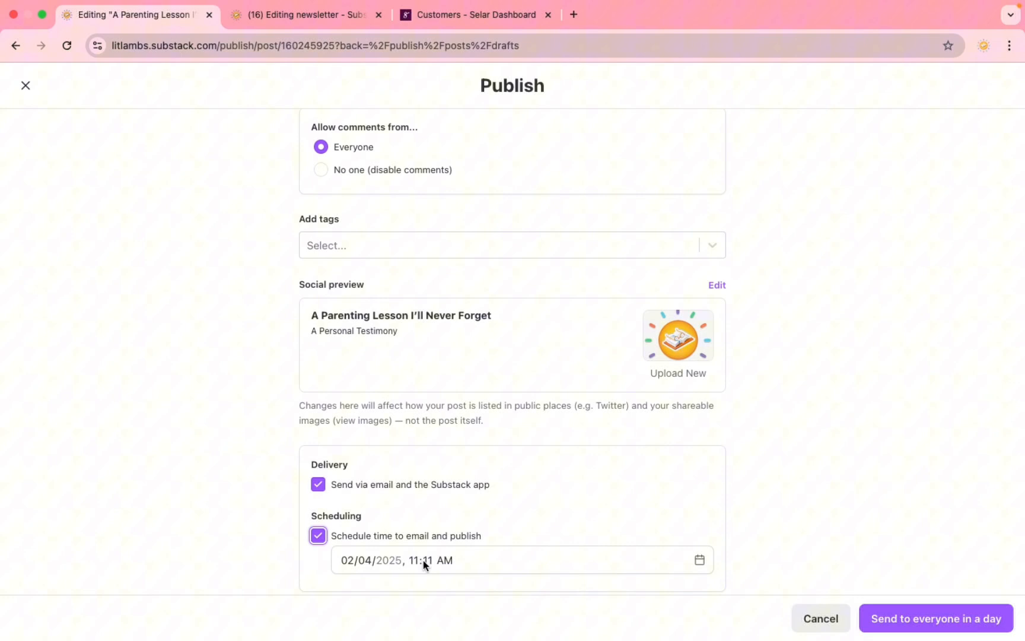
left_click(368, 561)
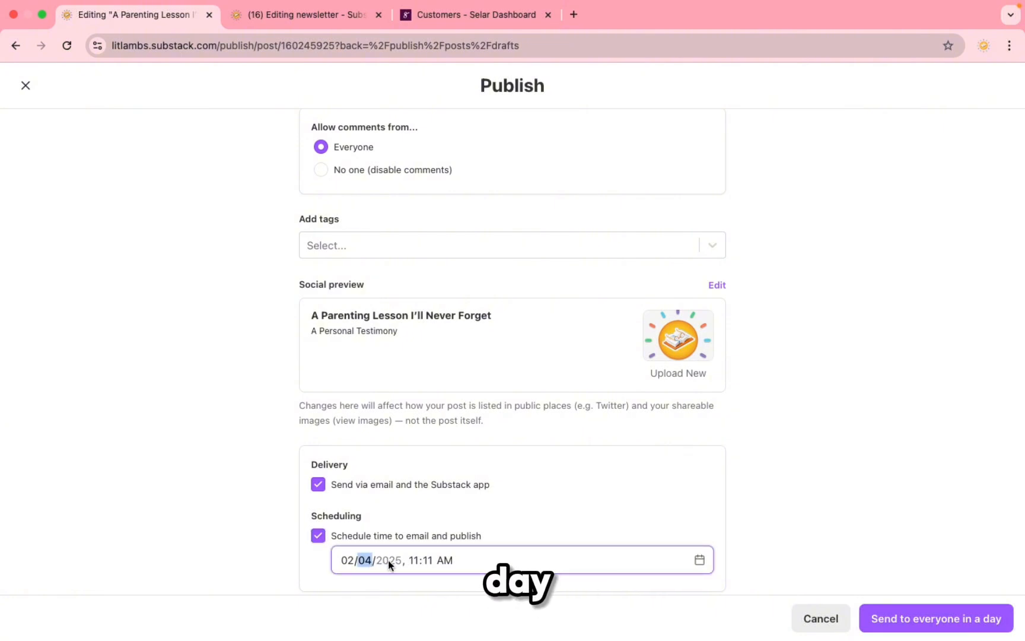
left_click(700, 562)
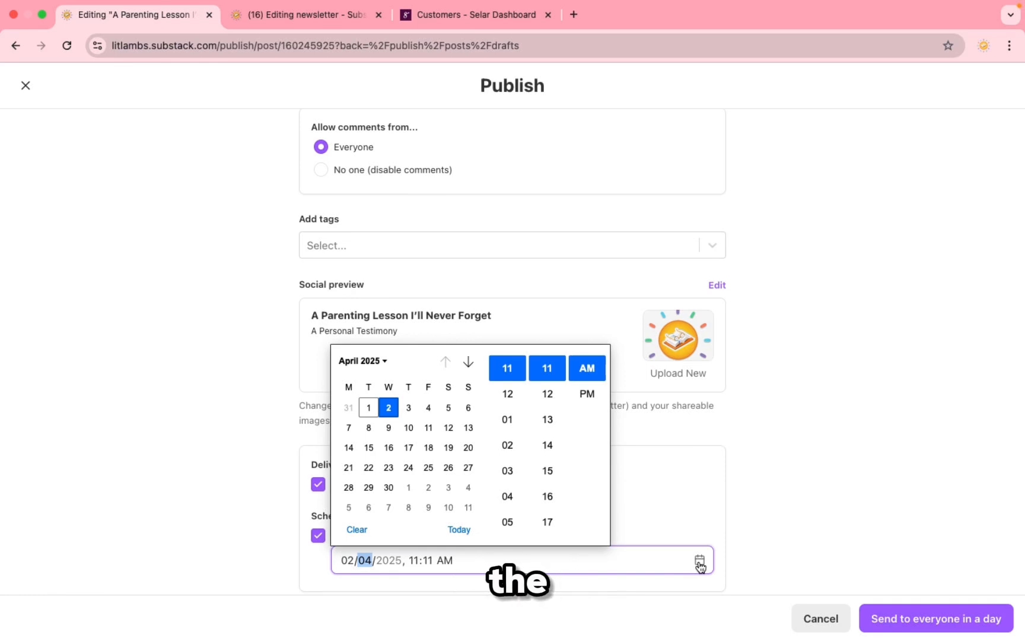
left_click(429, 407)
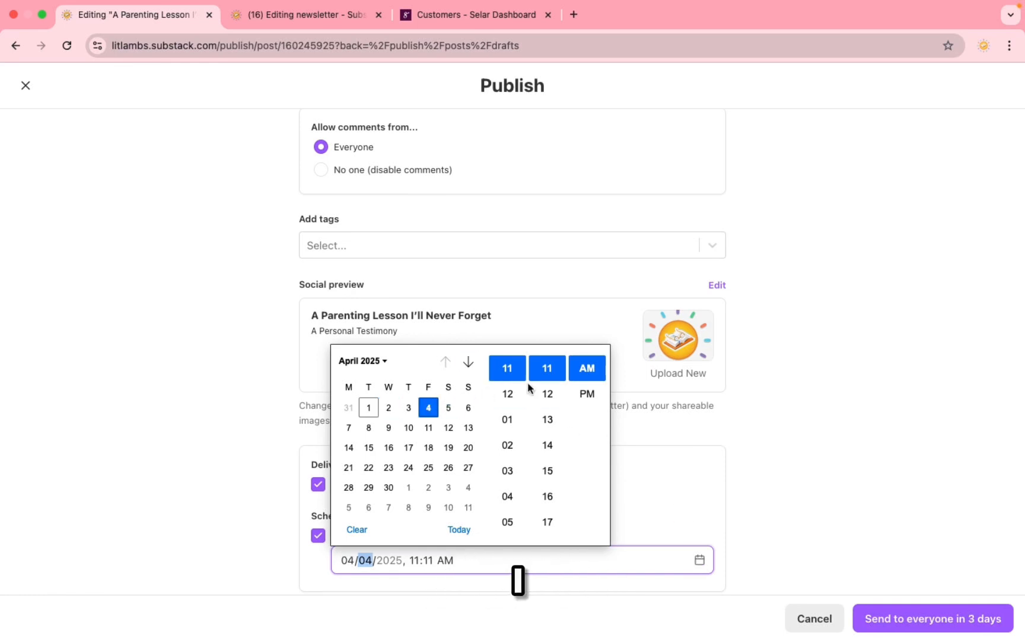
left_click(510, 497)
scroll(538, 418, "up", 5)
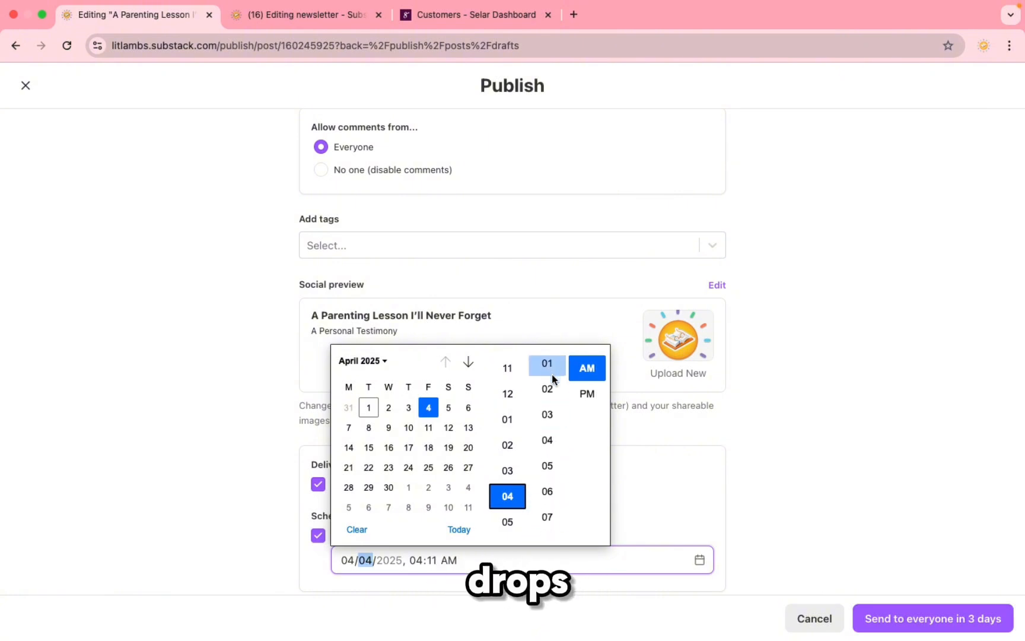
scroll(552, 373, "up", 2)
left_click(546, 416)
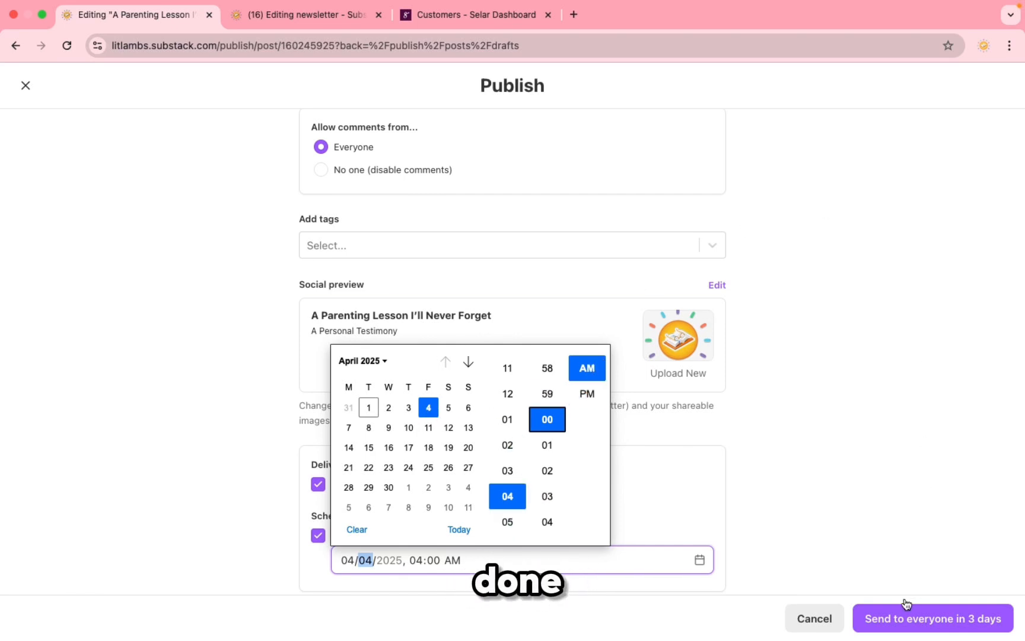
left_click(967, 633)
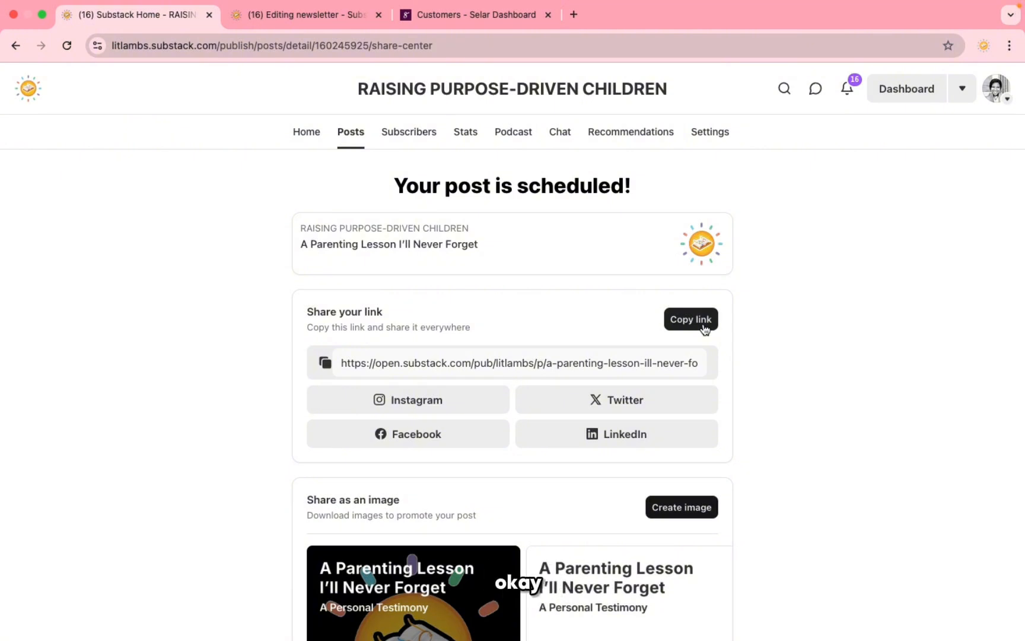
Step: Review the scheduled post's share link and its two promo images dated April 4th, 2025
scroll(591, 413, "down", 3)
mouse_move(699, 414)
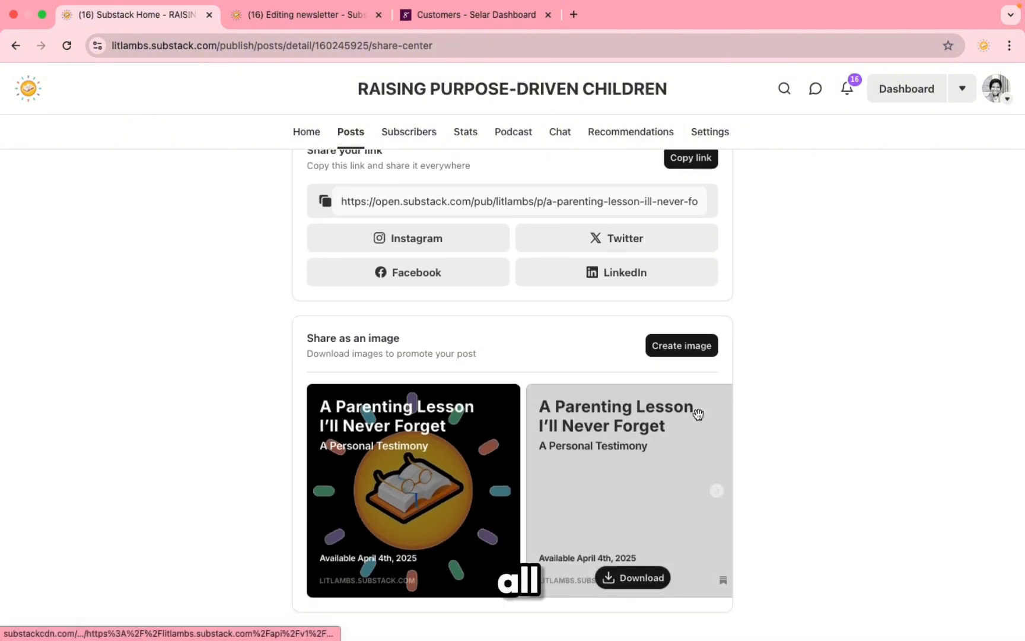
scroll(804, 472, "up", 1)
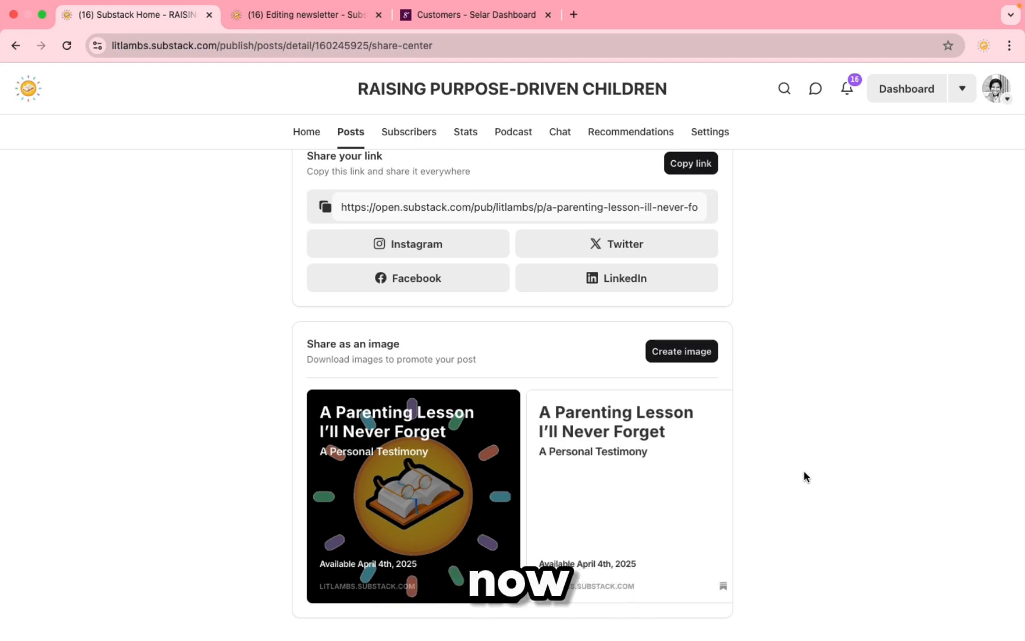
mouse_move(476, 470)
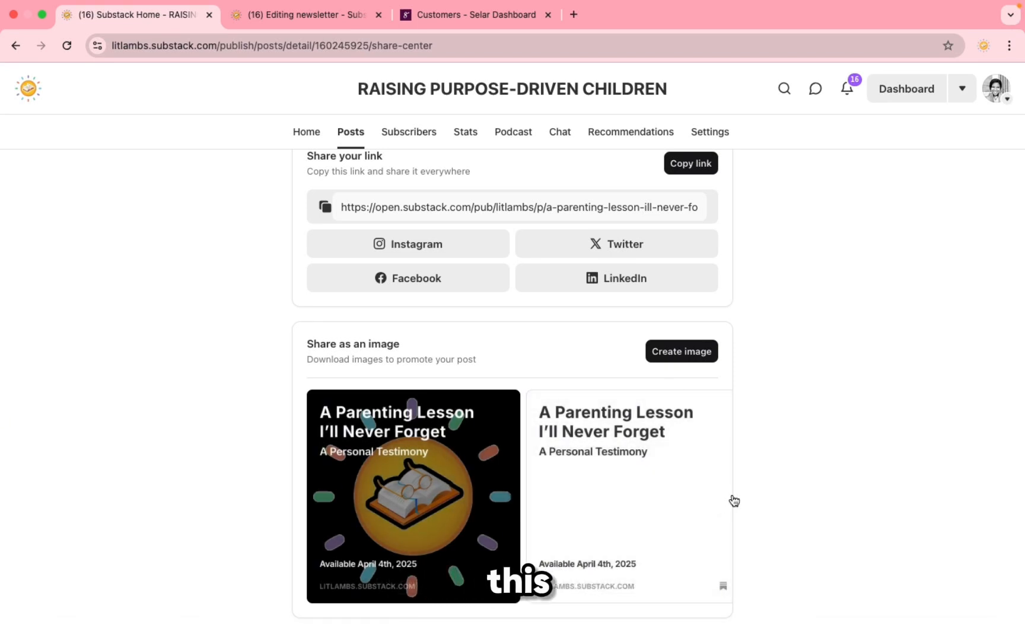
mouse_move(671, 536)
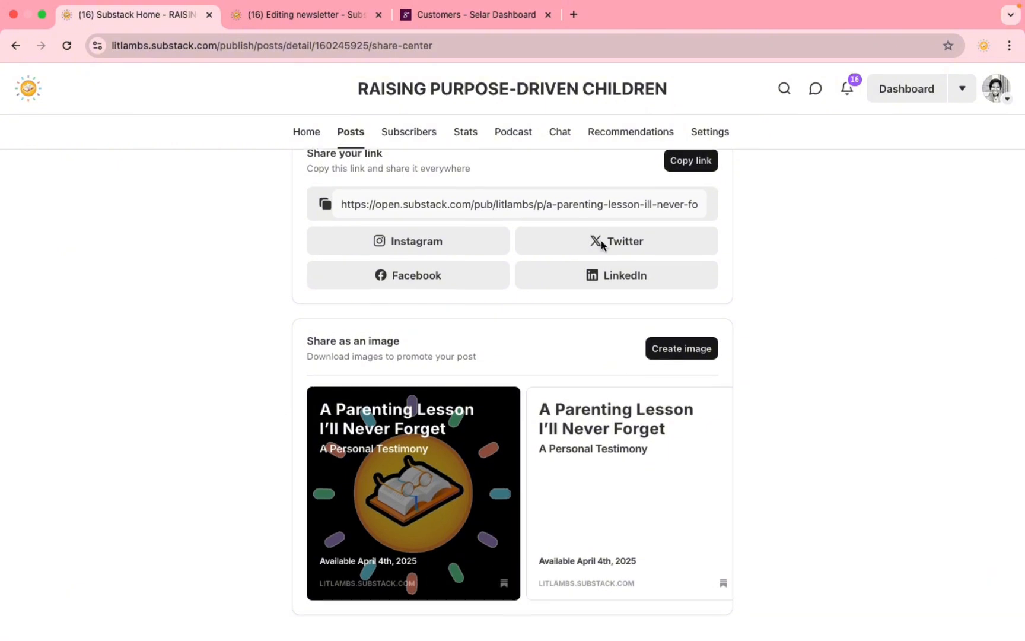
Step: Go back to the Home dashboard showing 325 subscribers and a 25.27% open rate
left_click(305, 132)
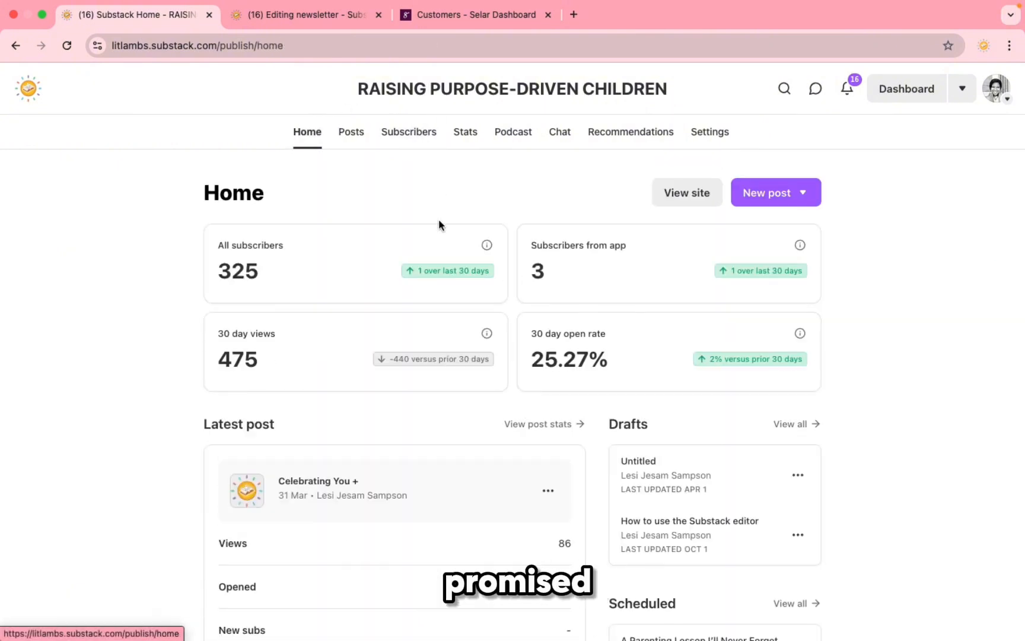